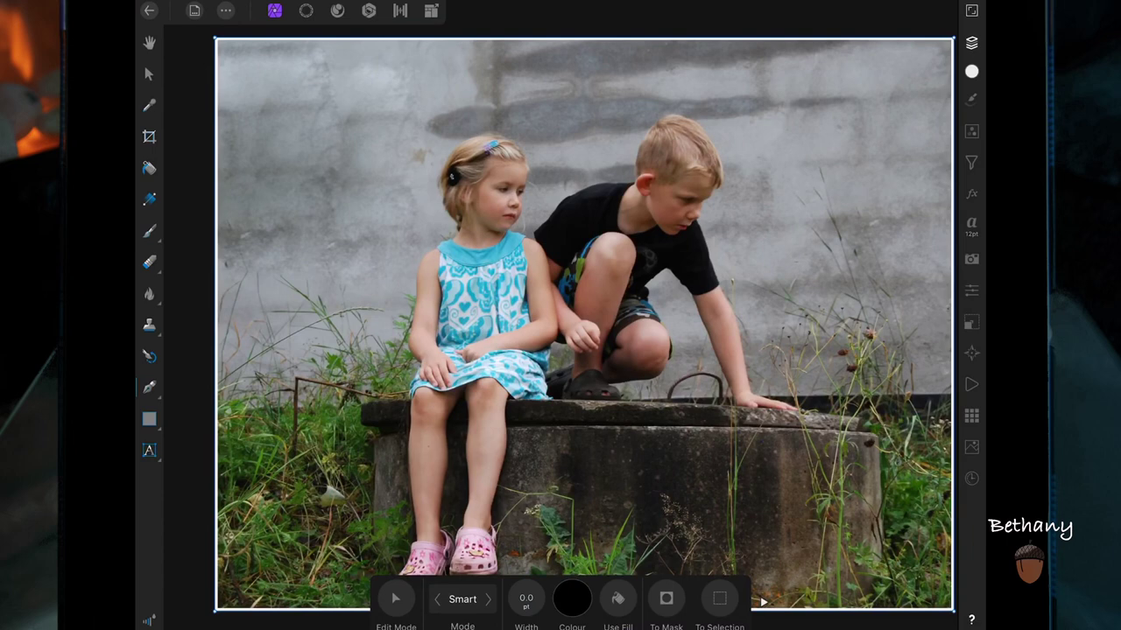
Start the pen outline above the girl's hair and trace down her neck and shoulder.
{"action": "scroll", "coordinate": [414, 106], "scroll_direction": "up", "scroll_amount": 5}
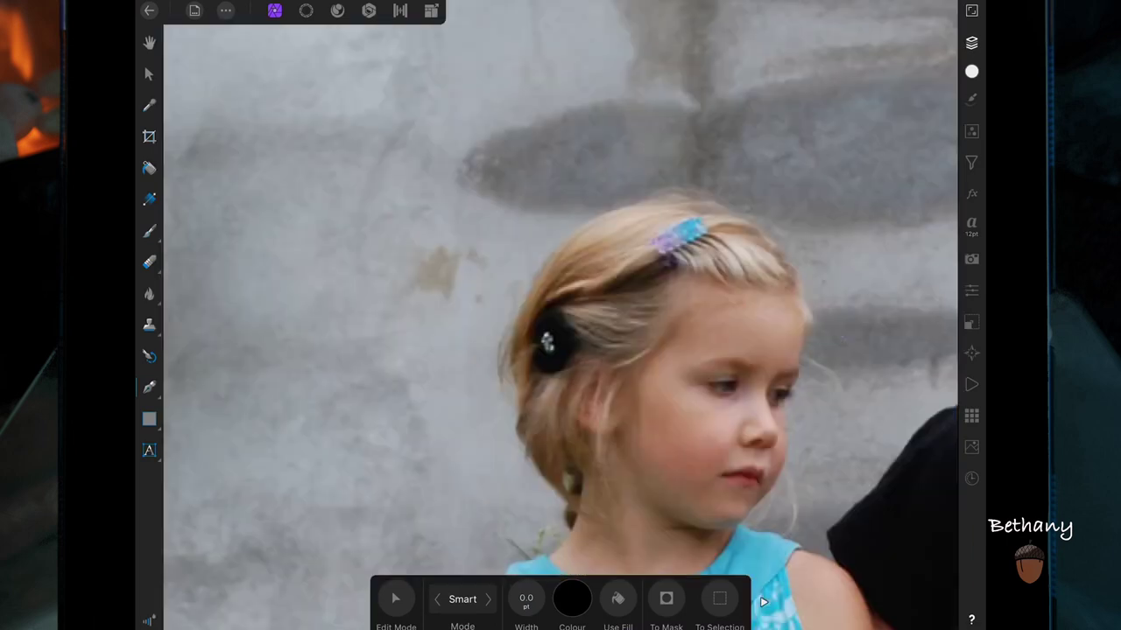
{"action": "left_click_drag", "start_coordinate": [612, 211], "coordinate": [639, 205]}
{"action": "left_click", "coordinate": [570, 233]}
{"action": "left_click", "coordinate": [545, 464]}
{"action": "scroll", "coordinate": [560, 394], "scroll_direction": "up", "scroll_amount": 5}
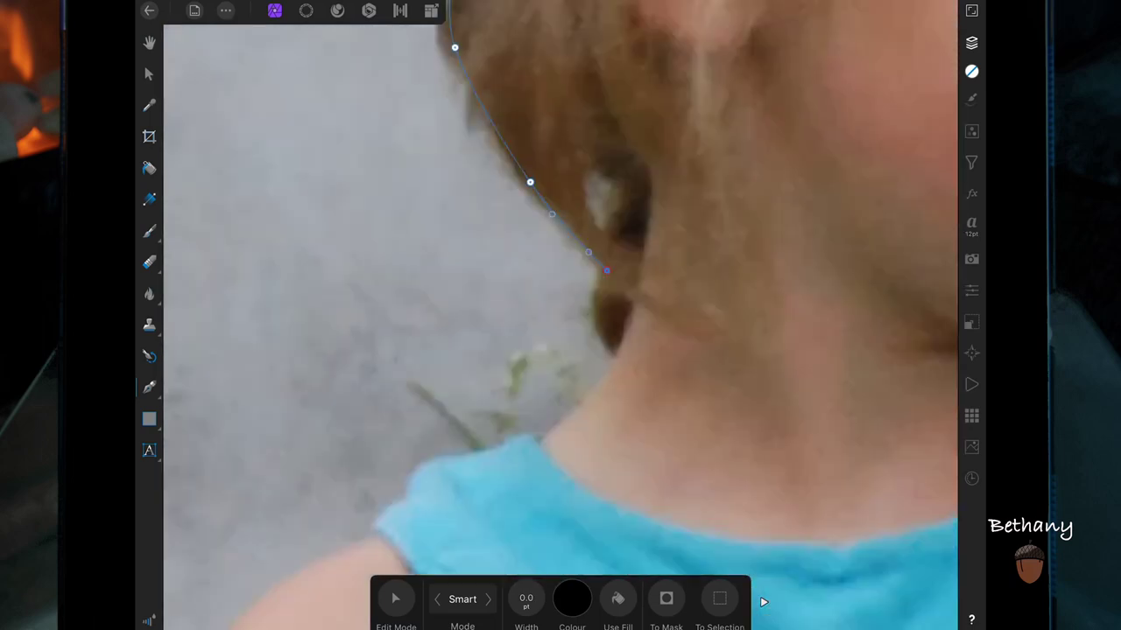
{"action": "left_click", "coordinate": [598, 292]}
{"action": "left_click", "coordinate": [607, 351]}
{"action": "left_click", "coordinate": [421, 465]}
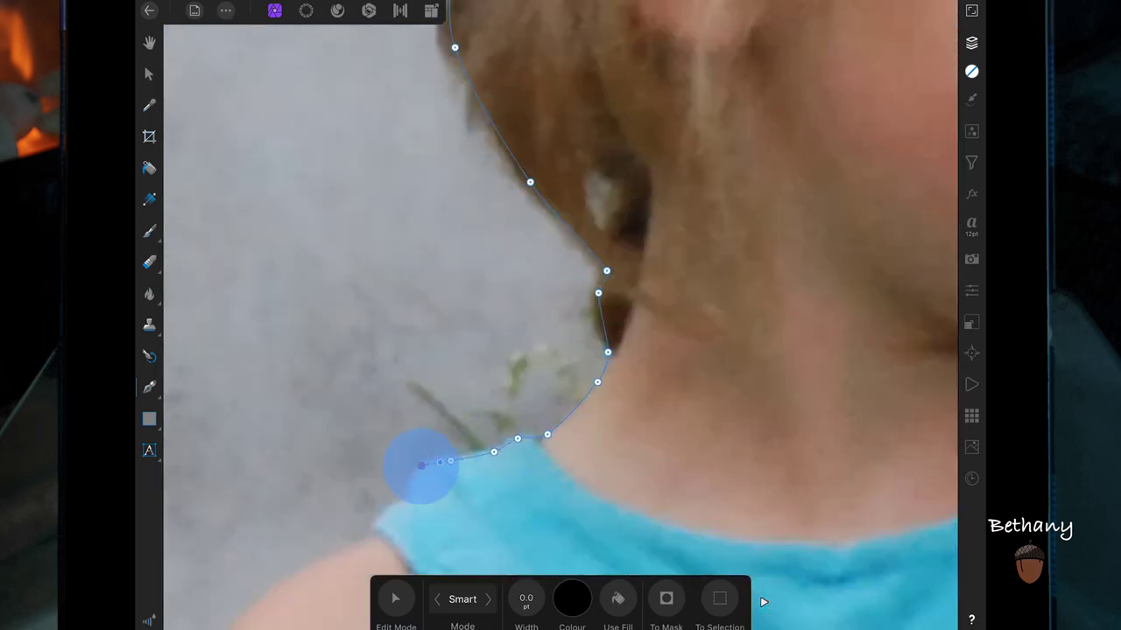
{"action": "left_click", "coordinate": [375, 525]}
Continue the outline down the arm's outer edge, along the dress edge to the knee.
{"action": "scroll", "coordinate": [727, 399], "scroll_direction": "up", "scroll_amount": 2}
{"action": "scroll", "coordinate": [727, 398], "scroll_direction": "up", "scroll_amount": 3}
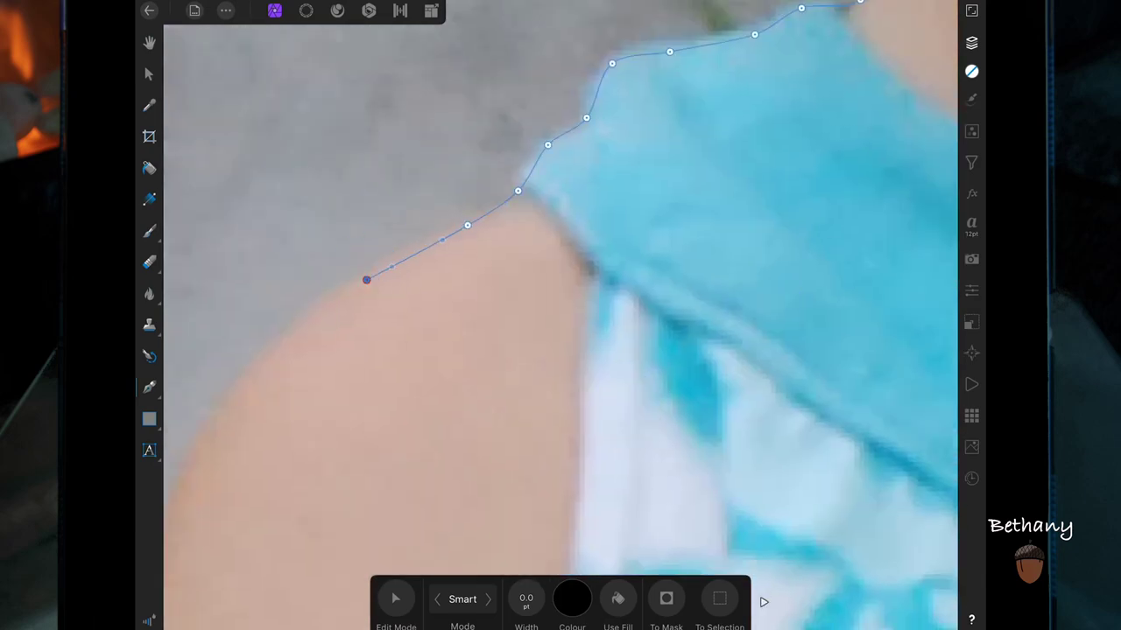
{"action": "scroll", "coordinate": [560, 315], "scroll_direction": "down", "scroll_amount": 3}
{"action": "scroll", "coordinate": [561, 315], "scroll_direction": "down", "scroll_amount": 2}
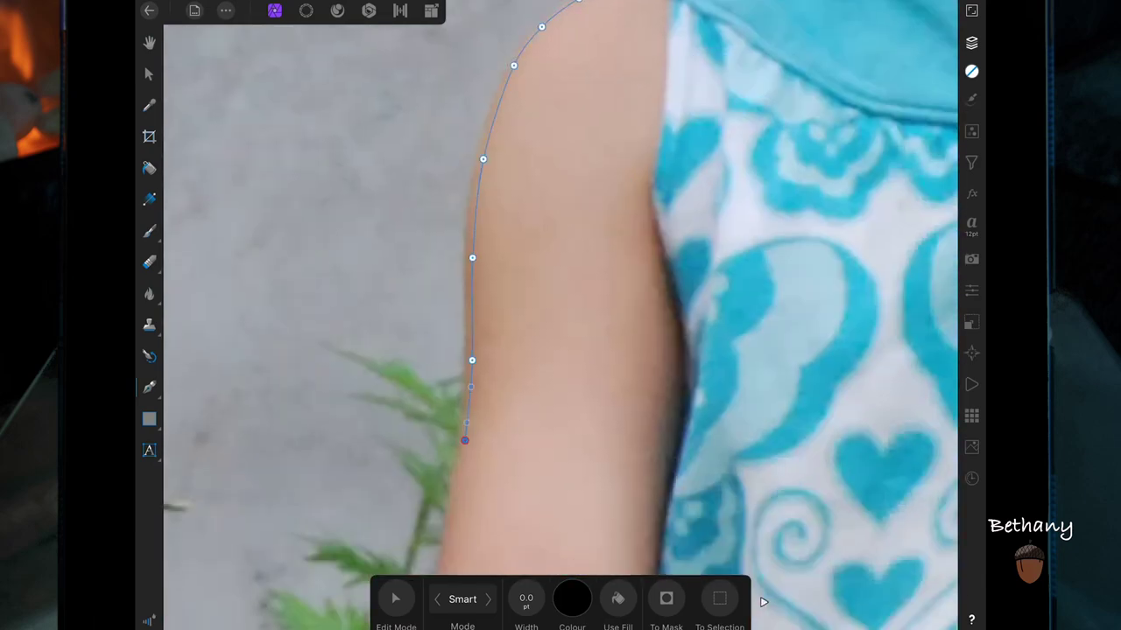
{"action": "scroll", "coordinate": [560, 315], "scroll_direction": "down", "scroll_amount": 3}
{"action": "left_click", "coordinate": [520, 380]}
{"action": "left_click", "coordinate": [510, 517]}
{"action": "scroll", "coordinate": [706, 253], "scroll_direction": "up", "scroll_amount": 3}
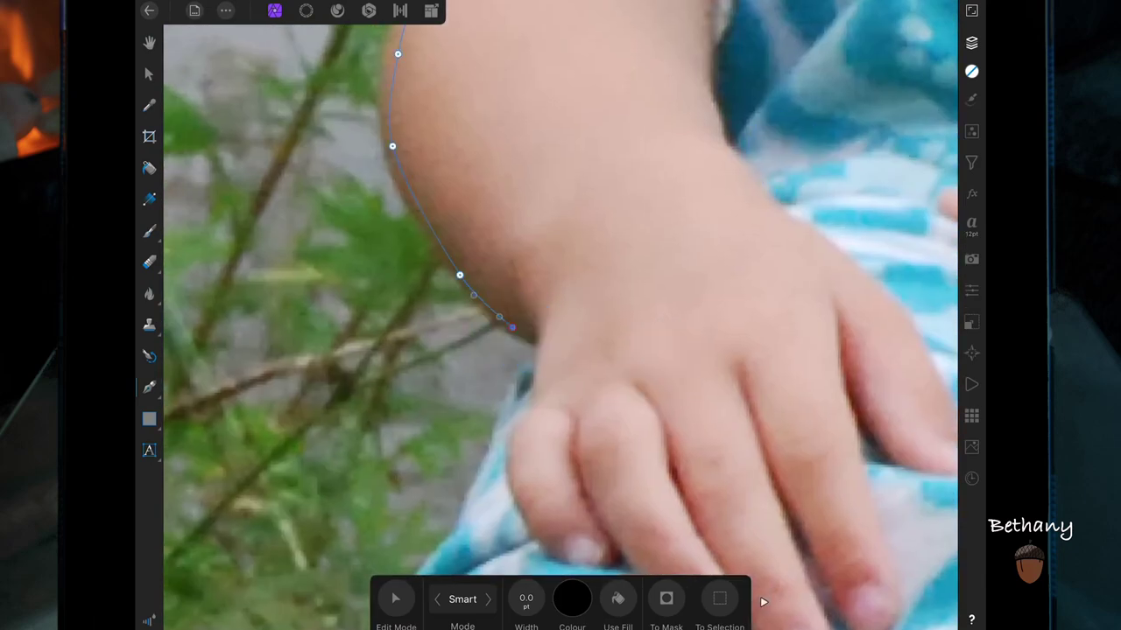
{"action": "scroll", "coordinate": [463, 525], "scroll_direction": "down", "scroll_amount": 5}
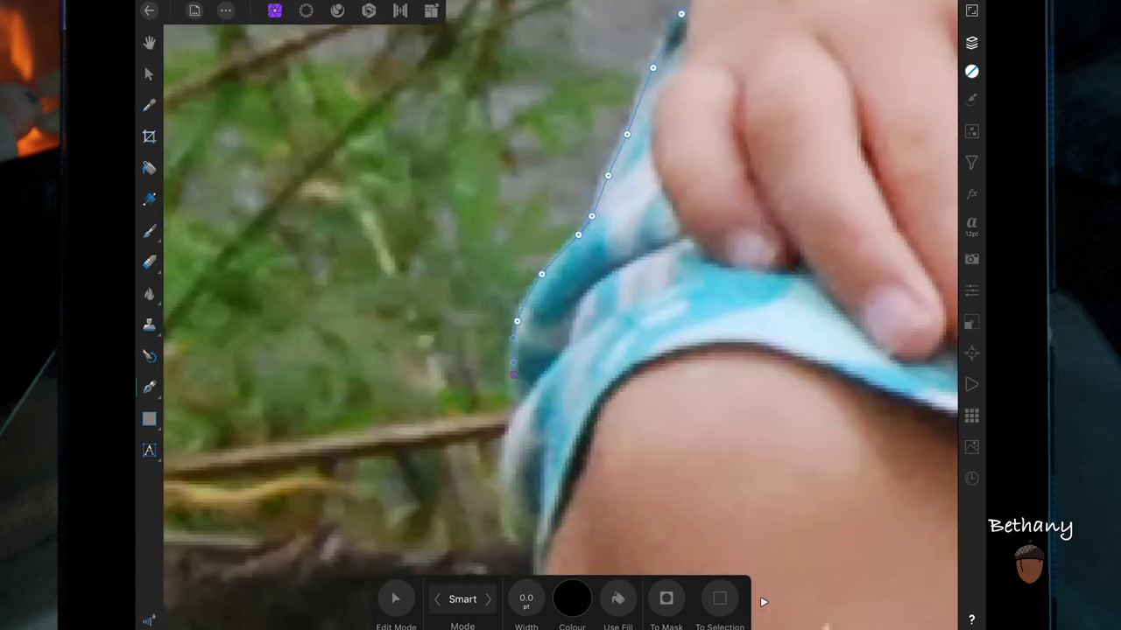
{"action": "left_click", "coordinate": [500, 455]}
{"action": "scroll", "coordinate": [526, 385], "scroll_direction": "down", "scroll_amount": 4}
{"action": "scroll", "coordinate": [561, 315], "scroll_direction": "down", "scroll_amount": 3}
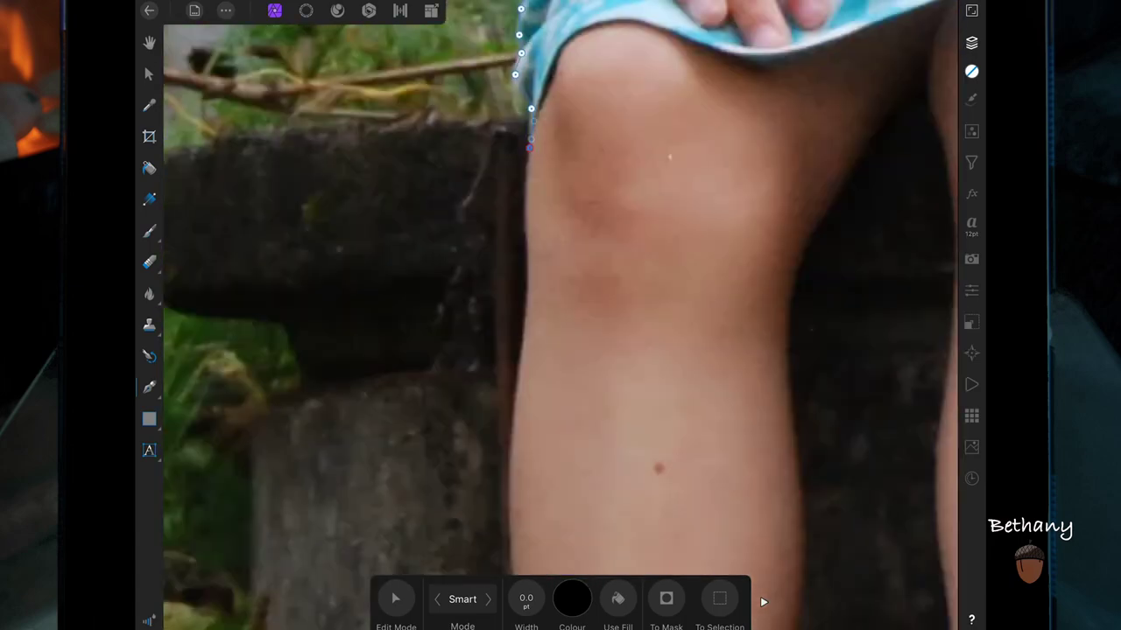
{"action": "scroll", "coordinate": [516, 262], "scroll_direction": "up", "scroll_amount": 3}
{"action": "left_click", "coordinate": [520, 313]}
Trace down the left leg's edge and around the pink shoe to its toe.
{"action": "scroll", "coordinate": [523, 445], "scroll_direction": "down", "scroll_amount": 5}
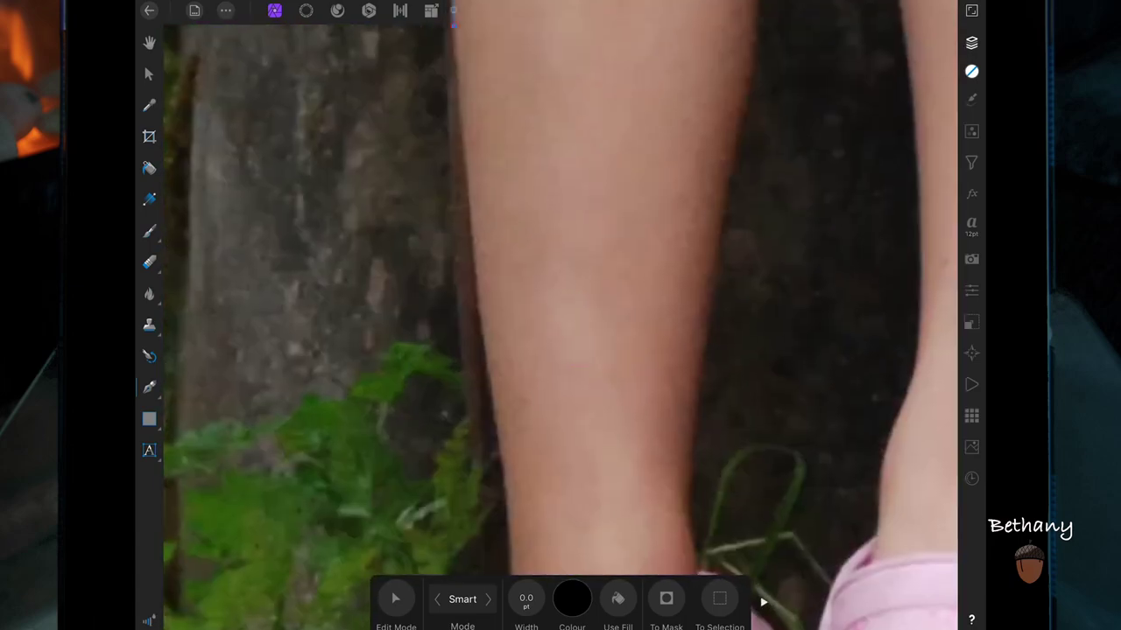
{"action": "left_click", "coordinate": [475, 225]}
{"action": "left_click", "coordinate": [485, 342]}
{"action": "scroll", "coordinate": [502, 458], "scroll_direction": "down", "scroll_amount": 5}
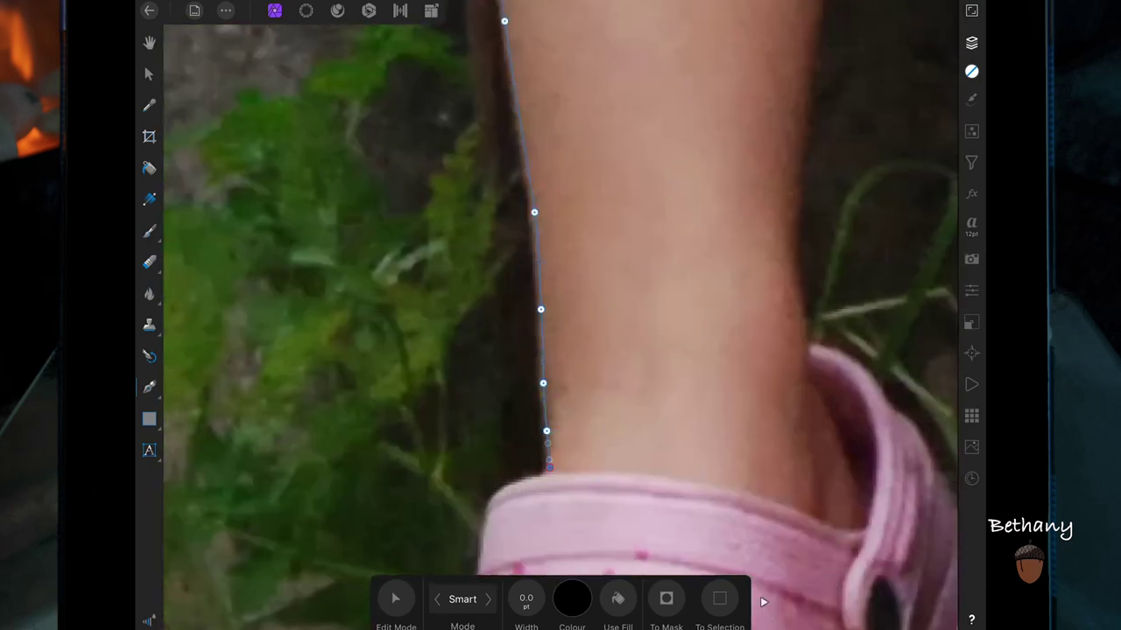
{"action": "left_click", "coordinate": [487, 513]}
{"action": "scroll", "coordinate": [488, 438], "scroll_direction": "down", "scroll_amount": 5}
{"action": "scroll", "coordinate": [526, 350], "scroll_direction": "down", "scroll_amount": 3}
{"action": "left_click", "coordinate": [475, 429]}
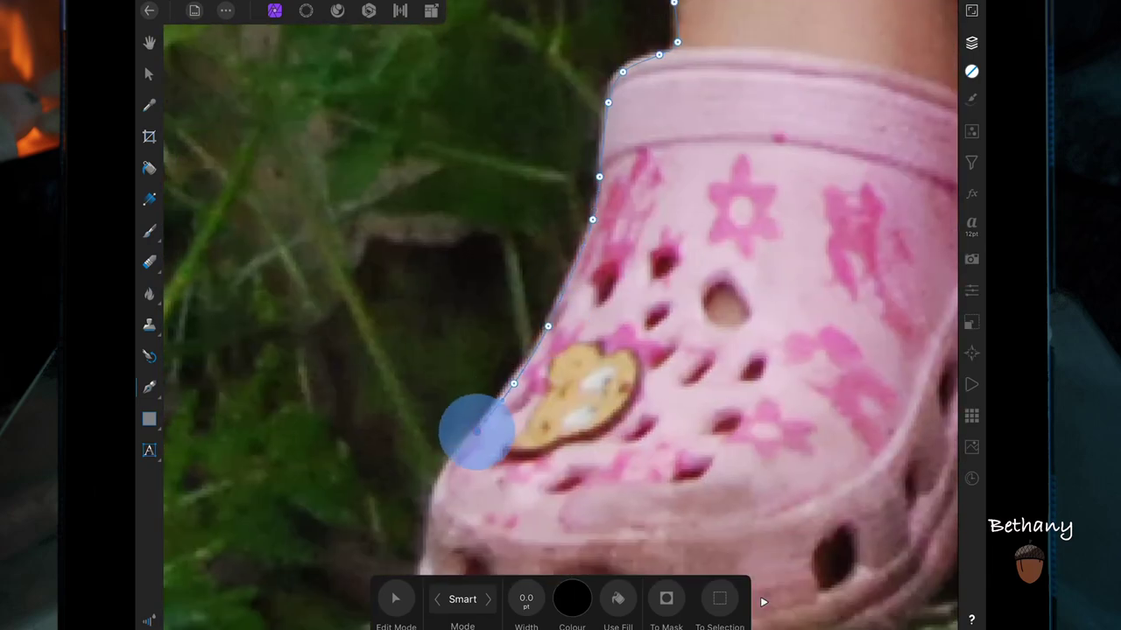
{"action": "scroll", "coordinate": [683, 228], "scroll_direction": "down", "scroll_amount": 3}
{"action": "left_click", "coordinate": [493, 345]}
{"action": "scroll", "coordinate": [538, 350], "scroll_direction": "down", "scroll_amount": 3}
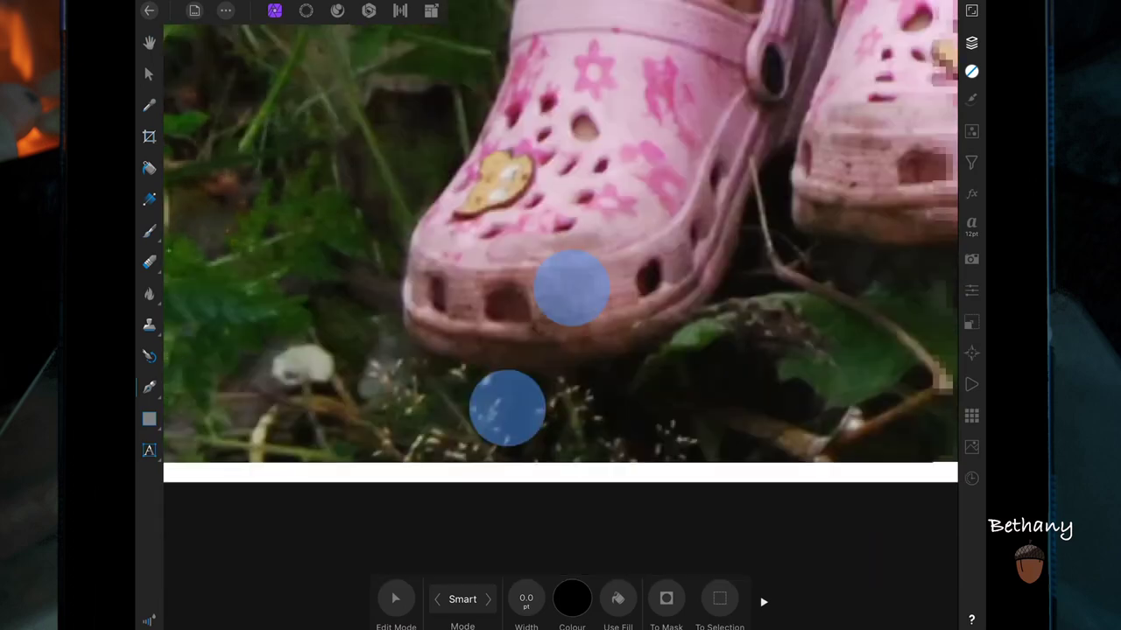
{"action": "scroll", "coordinate": [539, 347], "scroll_direction": "down", "scroll_amount": 3}
{"action": "scroll", "coordinate": [560, 316], "scroll_direction": "up", "scroll_amount": 3}
Trace into the gap between the shoes, along the sole and up the right shoe.
{"action": "left_click", "coordinate": [657, 145]}
{"action": "left_click", "coordinate": [659, 186]}
{"action": "left_click", "coordinate": [648, 218]}
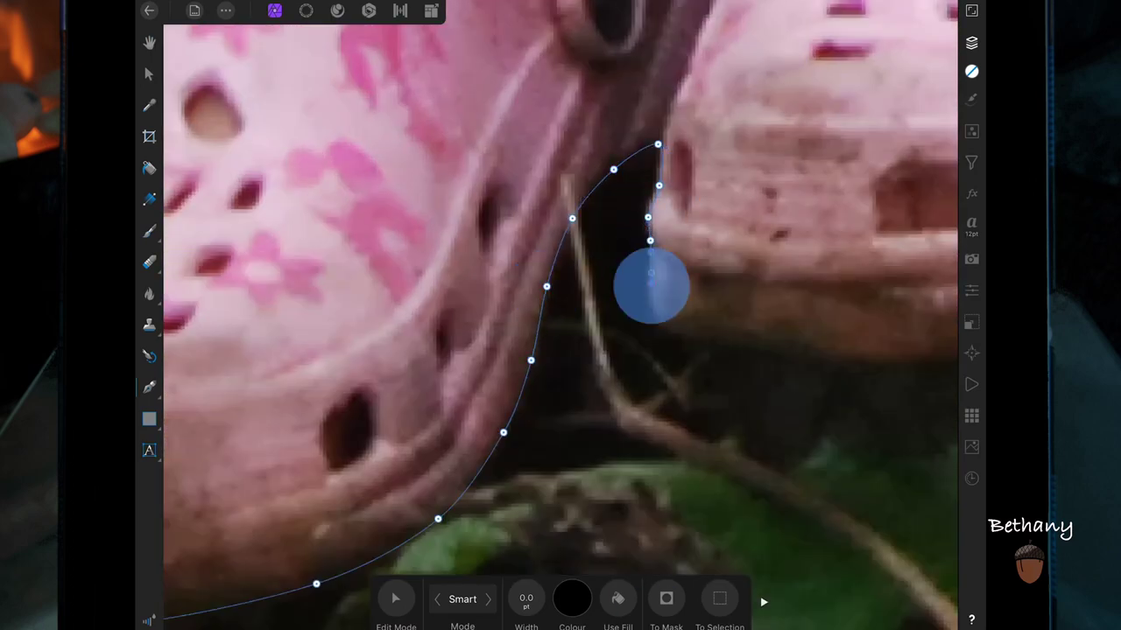
{"action": "left_click", "coordinate": [648, 294]}
{"action": "left_click", "coordinate": [847, 353]}
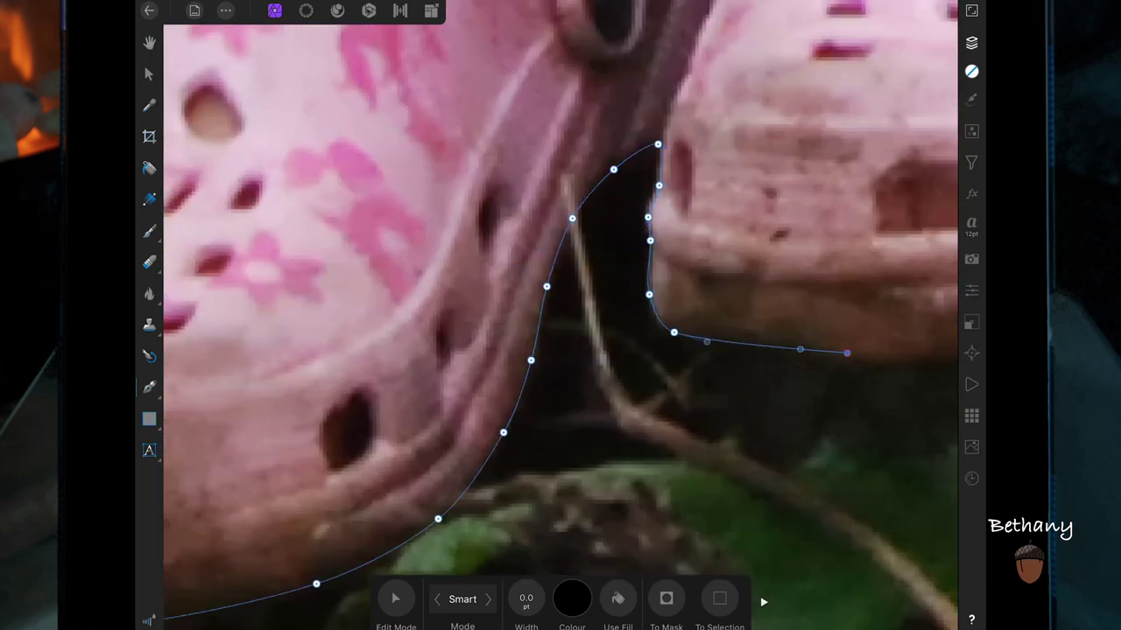
{"action": "left_click", "coordinate": [733, 425]}
{"action": "scroll", "coordinate": [560, 351], "scroll_direction": "down", "scroll_amount": 3}
{"action": "scroll", "coordinate": [560, 350], "scroll_direction": "down", "scroll_amount": 2}
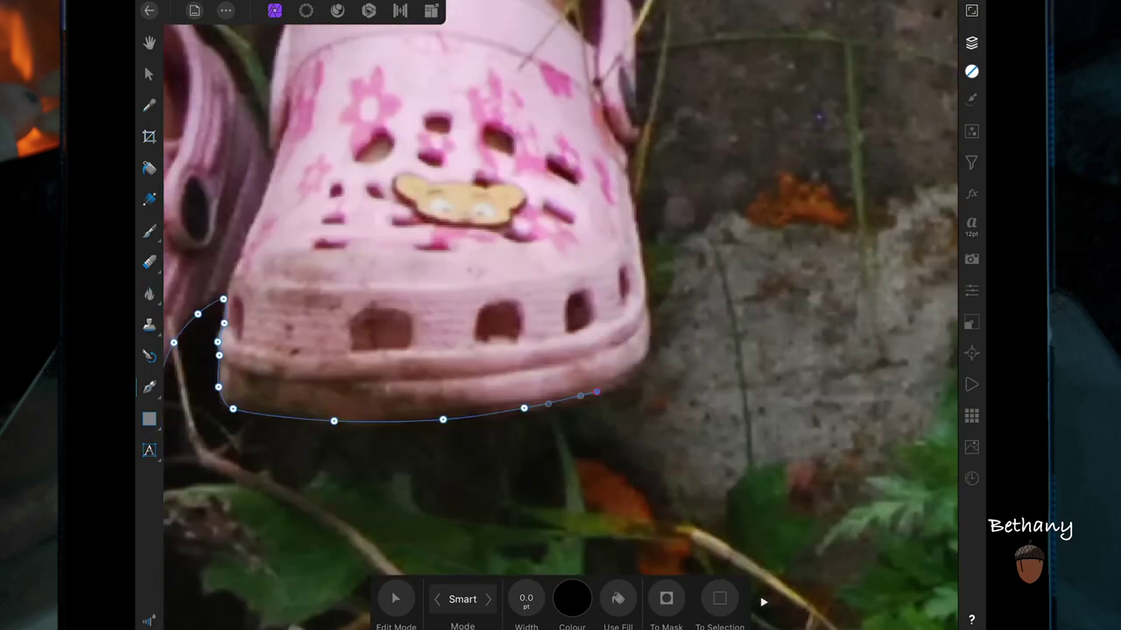
{"action": "left_click", "coordinate": [649, 306]}
{"action": "left_click", "coordinate": [644, 262]}
{"action": "left_click", "coordinate": [628, 165]}
{"action": "left_click", "coordinate": [635, 42]}
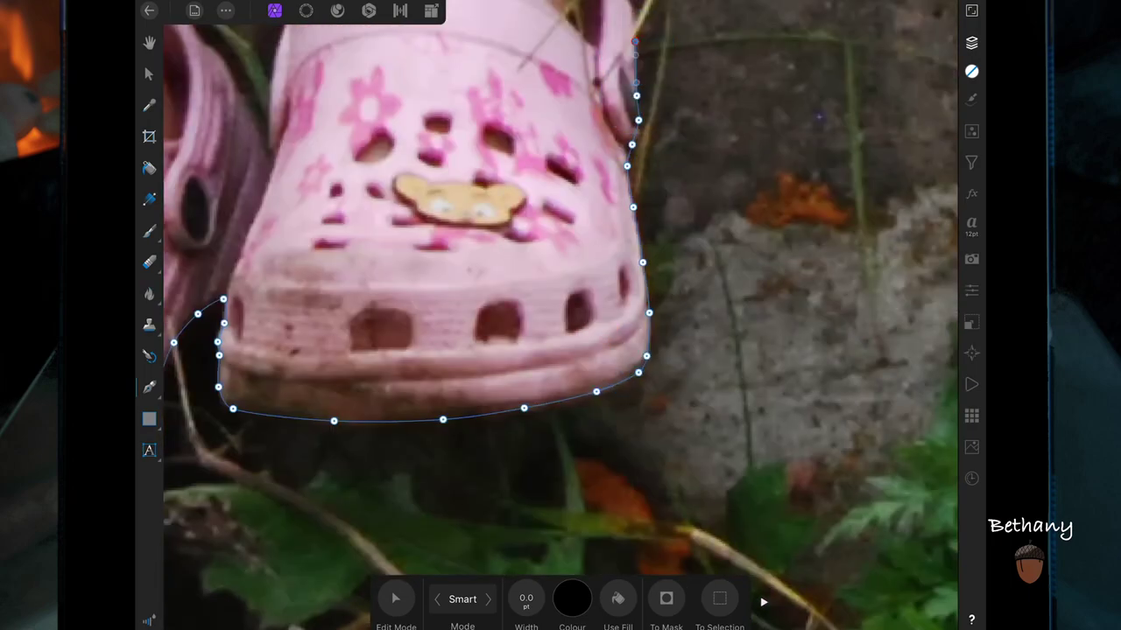
Continue the outline up the right leg and along the dress hem over the ledge.
{"action": "scroll", "coordinate": [560, 315], "scroll_direction": "up", "scroll_amount": 5}
{"action": "left_click", "coordinate": [645, 311]}
{"action": "left_click", "coordinate": [617, 263]}
{"action": "scroll", "coordinate": [560, 315], "scroll_direction": "up", "scroll_amount": 5}
{"action": "left_click", "coordinate": [683, 220]}
{"action": "left_click", "coordinate": [688, 94]}
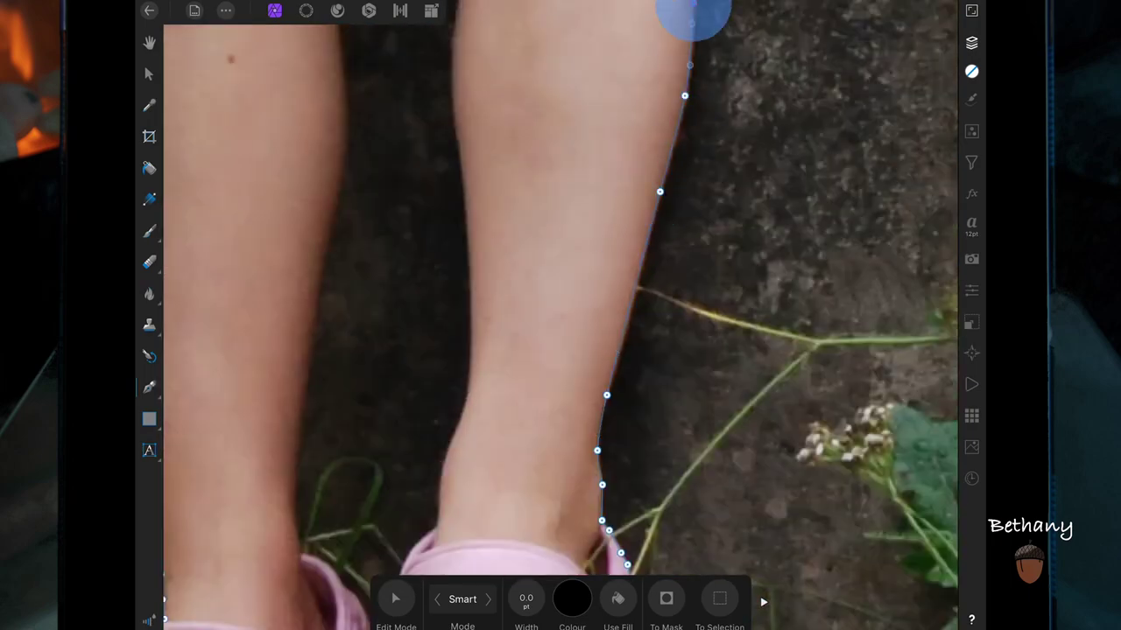
{"action": "scroll", "coordinate": [560, 315], "scroll_direction": "up", "scroll_amount": 5}
{"action": "scroll", "coordinate": [560, 315], "scroll_direction": "up", "scroll_amount": 5}
{"action": "scroll", "coordinate": [561, 315], "scroll_direction": "up", "scroll_amount": 5}
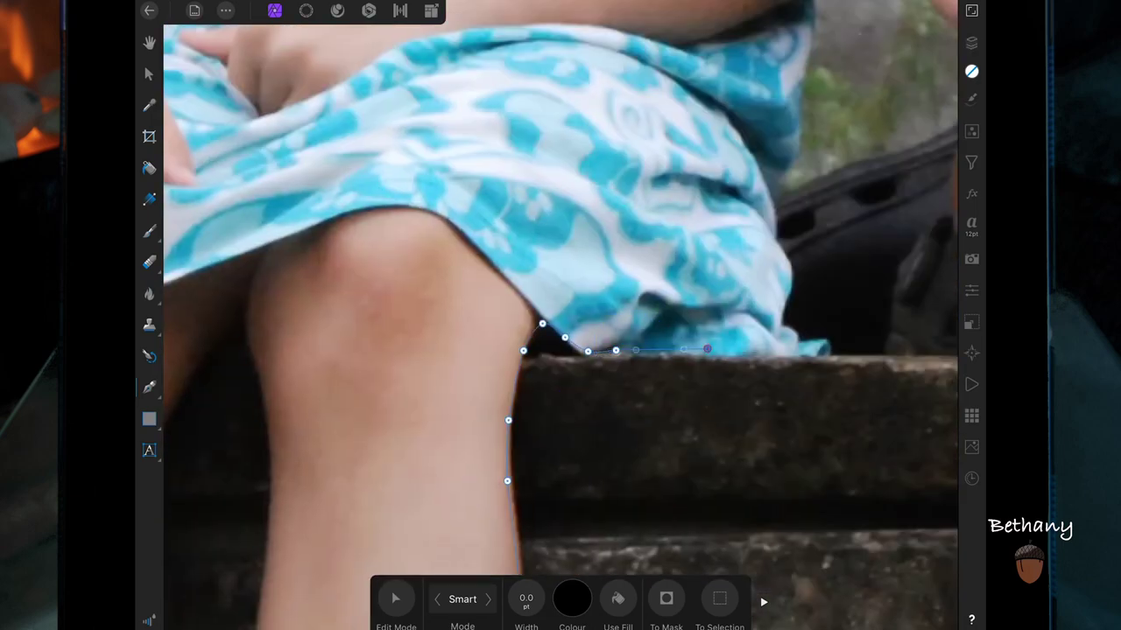
{"action": "left_click", "coordinate": [616, 350]}
{"action": "left_click", "coordinate": [736, 351]}
{"action": "left_click", "coordinate": [818, 355]}
Trace around the right end of the dress hem and up the dress edge.
{"action": "left_click", "coordinate": [825, 339]}
{"action": "scroll", "coordinate": [788, 350], "scroll_direction": "up", "scroll_amount": 5}
{"action": "left_click", "coordinate": [751, 428]}
{"action": "left_click", "coordinate": [737, 392]}
{"action": "left_click", "coordinate": [713, 391]}
{"action": "left_click", "coordinate": [720, 344]}
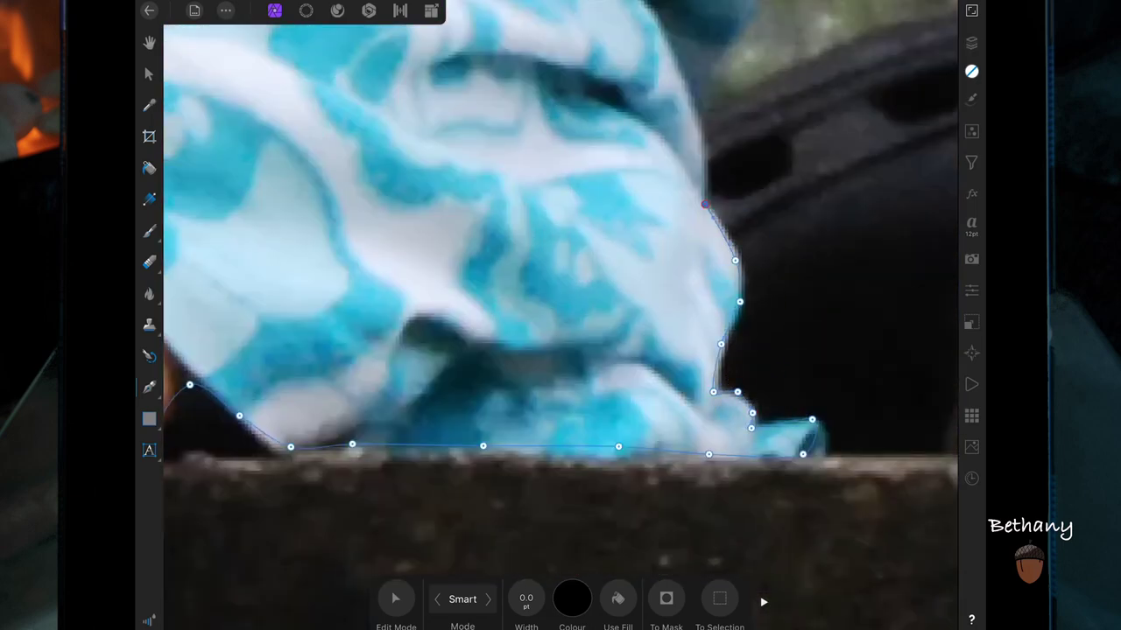
{"action": "scroll", "coordinate": [560, 316], "scroll_direction": "up", "scroll_amount": 5}
{"action": "left_click", "coordinate": [711, 317]}
{"action": "left_click", "coordinate": [698, 289]}
{"action": "scroll", "coordinate": [738, 155], "scroll_direction": "up", "scroll_amount": 5}
{"action": "scroll", "coordinate": [561, 316], "scroll_direction": "down", "scroll_amount": 3}
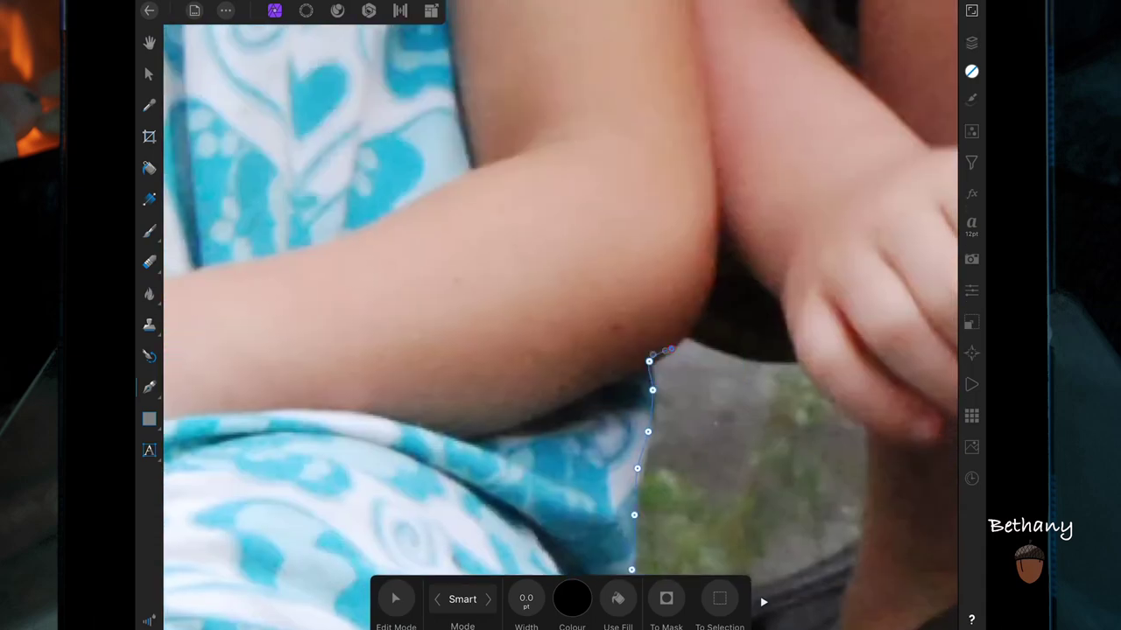
Outline the right elbow and around the shoulder toward the collar.
{"action": "left_click", "coordinate": [713, 262]}
{"action": "scroll", "coordinate": [561, 315], "scroll_direction": "left", "scroll_amount": 2}
{"action": "scroll", "coordinate": [560, 316], "scroll_direction": "down", "scroll_amount": 3}
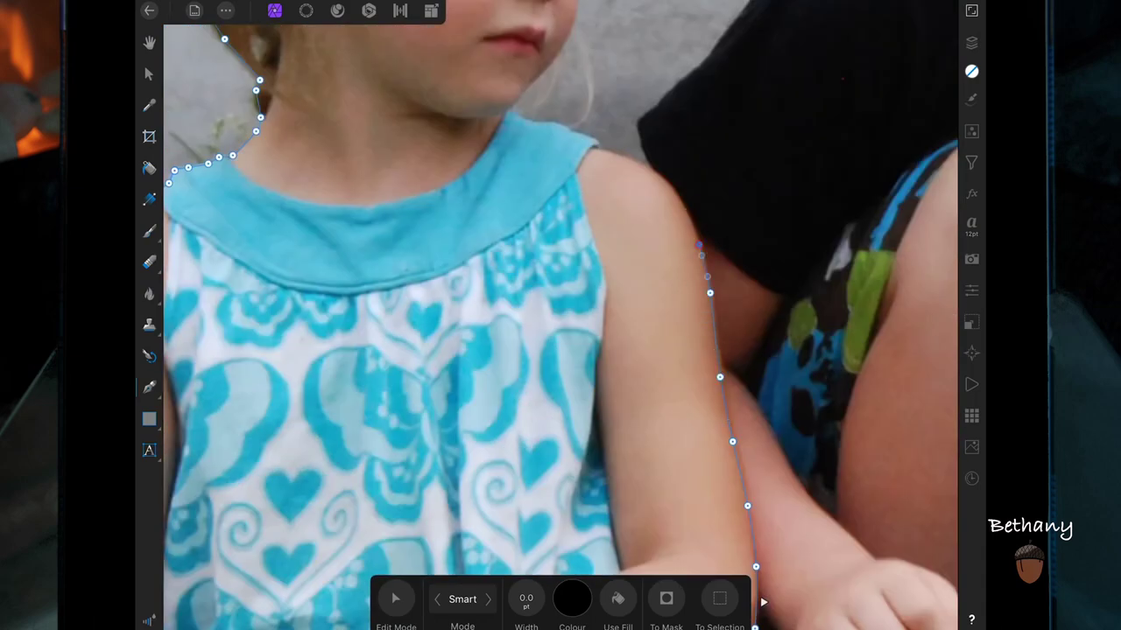
{"action": "scroll", "coordinate": [768, 353], "scroll_direction": "up", "scroll_amount": 3}
{"action": "left_click", "coordinate": [775, 360]}
{"action": "left_click", "coordinate": [742, 324]}
{"action": "left_click", "coordinate": [674, 275]}
{"action": "left_click", "coordinate": [615, 251]}
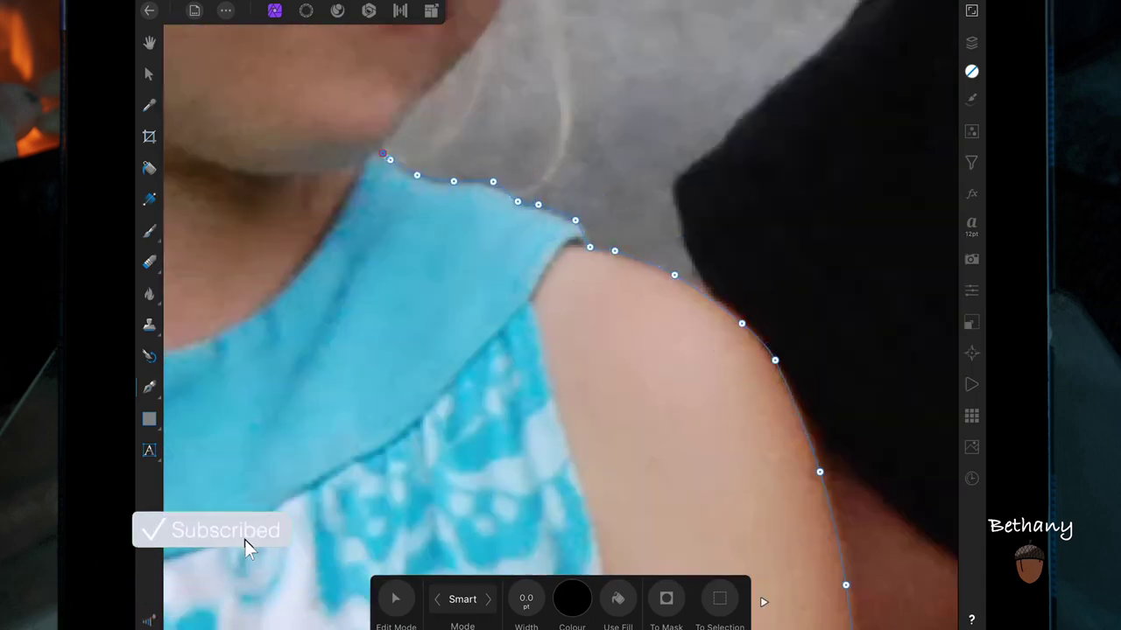
{"action": "scroll", "coordinate": [560, 315], "scroll_direction": "up", "scroll_amount": 3}
{"action": "scroll", "coordinate": [560, 315], "scroll_direction": "up", "scroll_amount": 3}
Trace up the chin and face to the forehead, close the path atop the head, and convert it to a selection.
{"action": "left_click", "coordinate": [627, 294]}
{"action": "left_click", "coordinate": [647, 239]}
{"action": "left_click", "coordinate": [656, 181]}
{"action": "scroll", "coordinate": [560, 315], "scroll_direction": "up", "scroll_amount": 3}
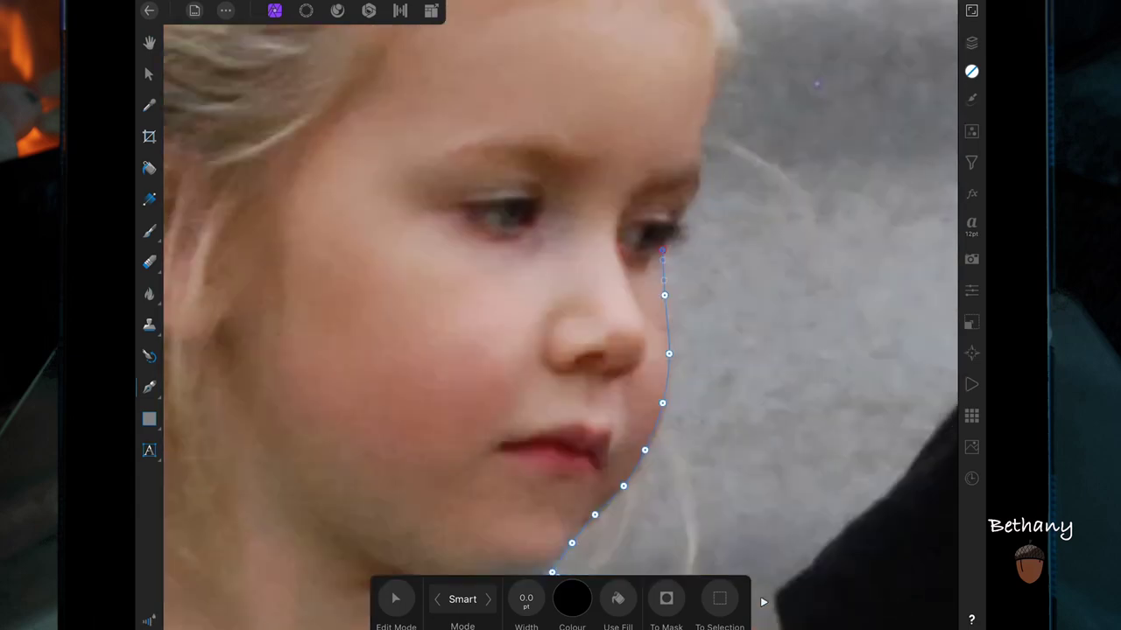
{"action": "scroll", "coordinate": [614, 274], "scroll_direction": "up", "scroll_amount": 5}
{"action": "left_click", "coordinate": [621, 420]}
{"action": "left_click", "coordinate": [614, 274]}
{"action": "left_click", "coordinate": [713, 99]}
{"action": "left_click", "coordinate": [726, 55]}
{"action": "scroll", "coordinate": [560, 315], "scroll_direction": "down", "scroll_amount": 5}
{"action": "left_click", "coordinate": [757, 291]}
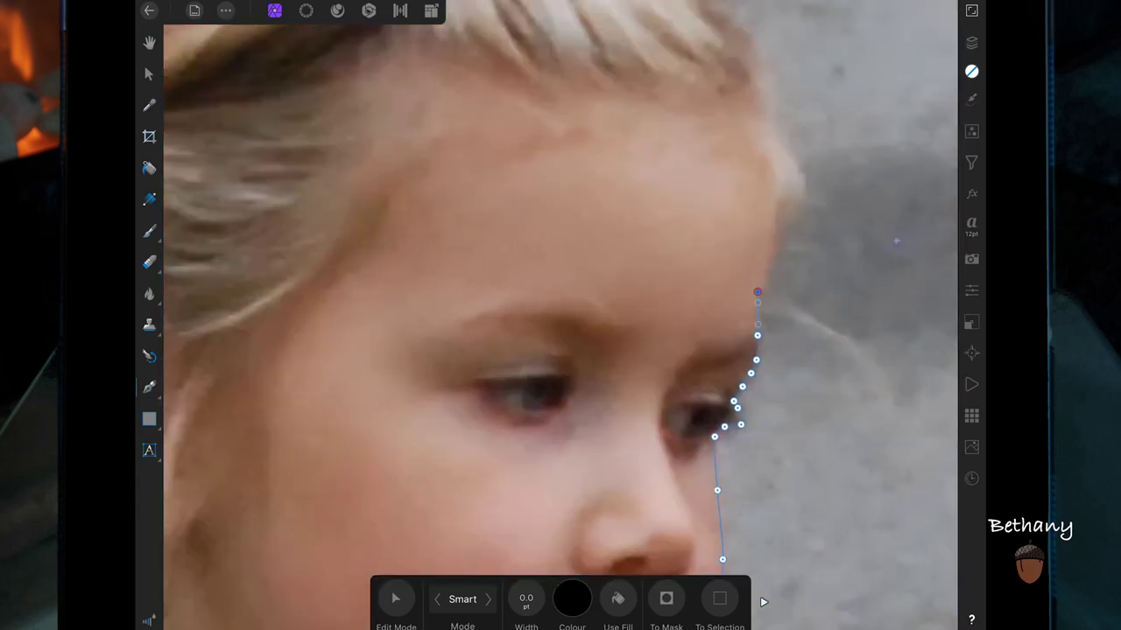
{"action": "scroll", "coordinate": [561, 316], "scroll_direction": "down", "scroll_amount": 5}
{"action": "left_click", "coordinate": [608, 68]}
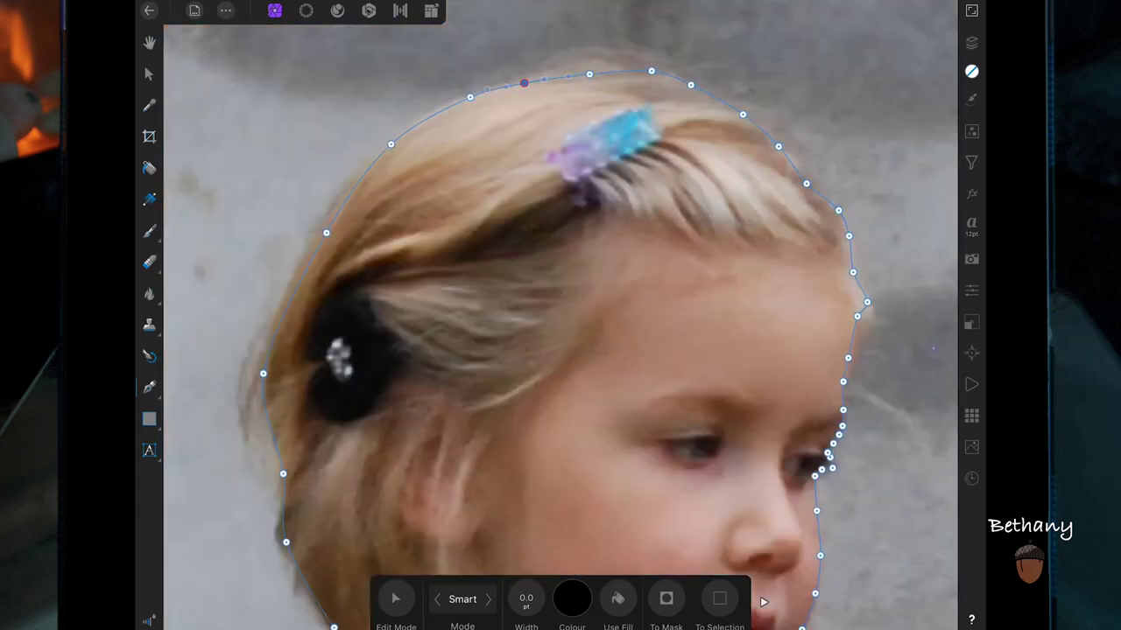
{"action": "scroll", "coordinate": [561, 315], "scroll_direction": "down", "scroll_amount": 5}
{"action": "left_click", "coordinate": [718, 599]}
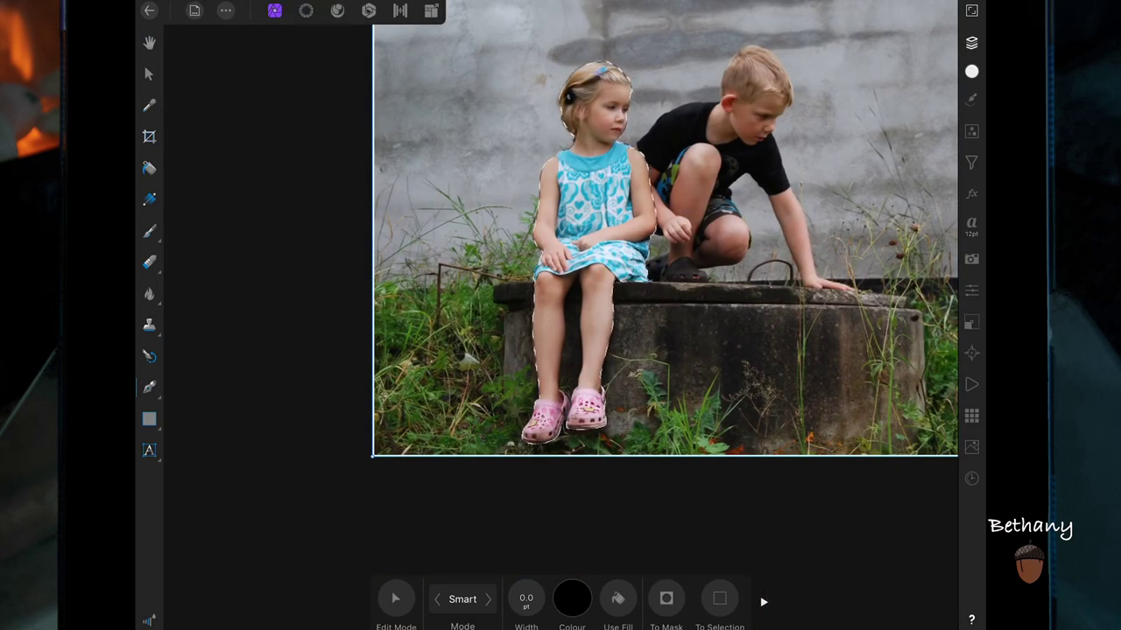
Refine the selection's hair edge from the head top down to the shoulder and apply it.
{"action": "left_click", "coordinate": [305, 10]}
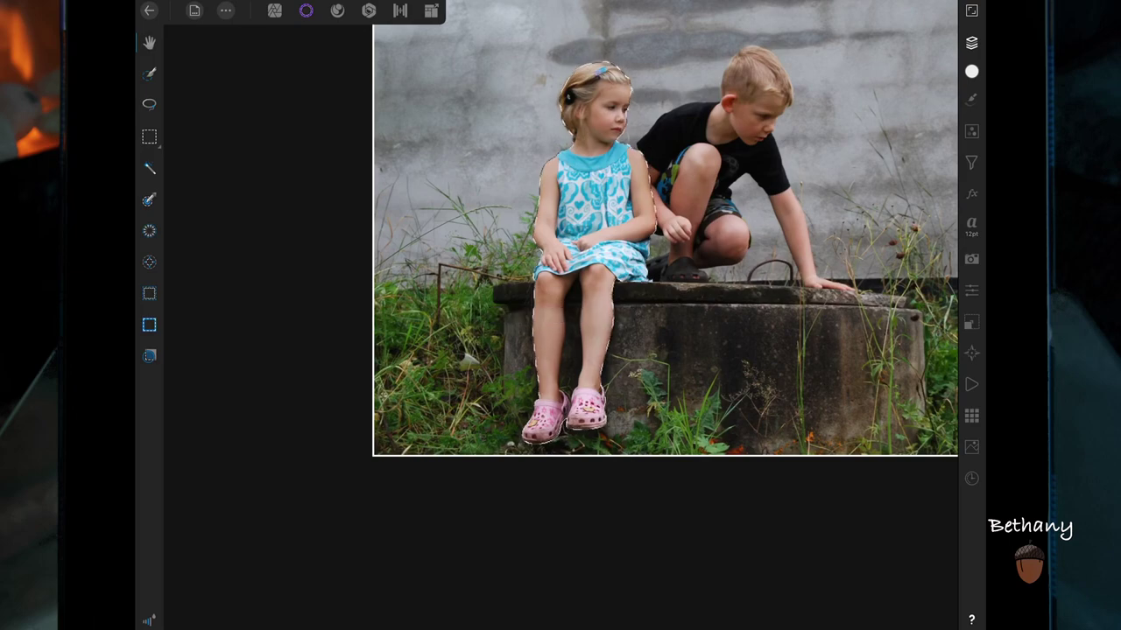
{"action": "left_click", "coordinate": [149, 355]}
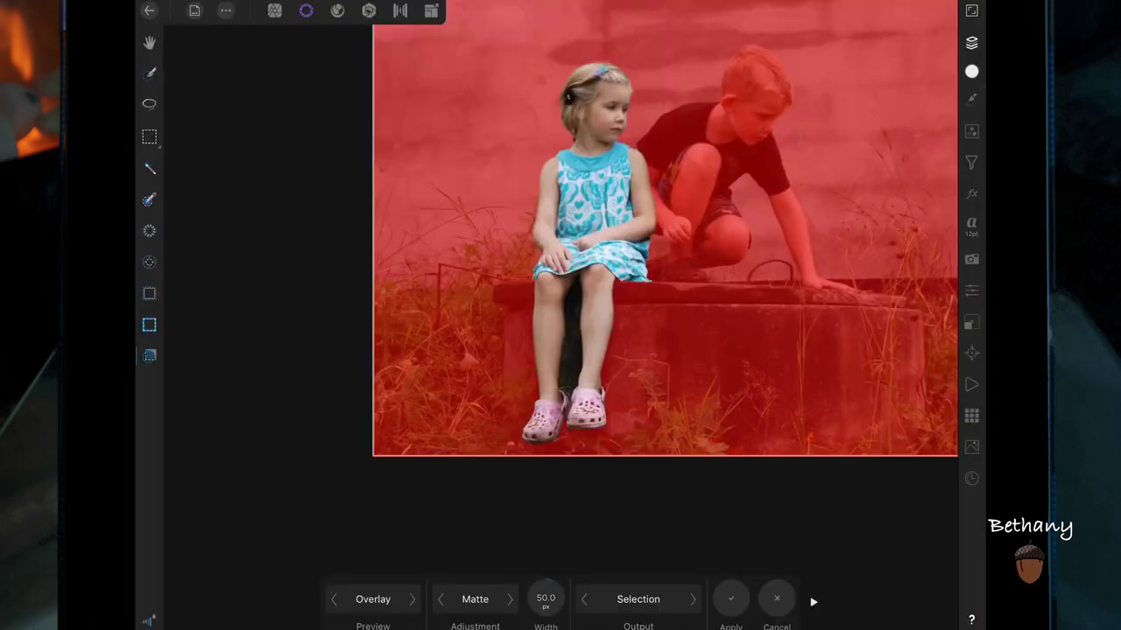
{"action": "scroll", "coordinate": [560, 315], "scroll_direction": "up", "scroll_amount": 5}
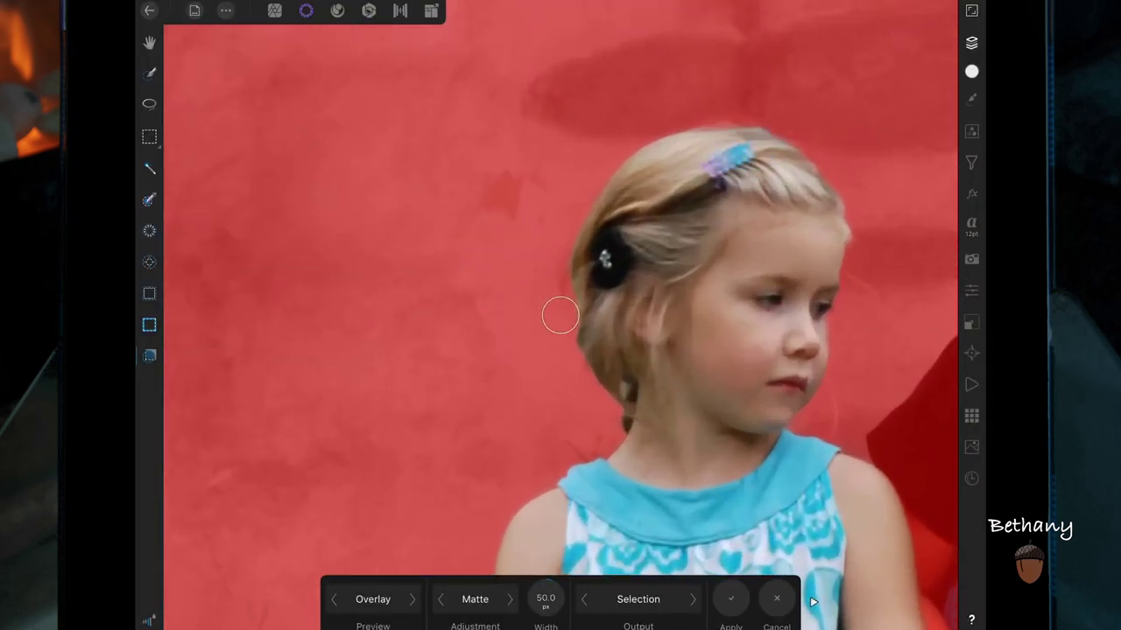
{"action": "left_click_drag", "start_coordinate": [718, 127], "coordinate": [575, 261]}
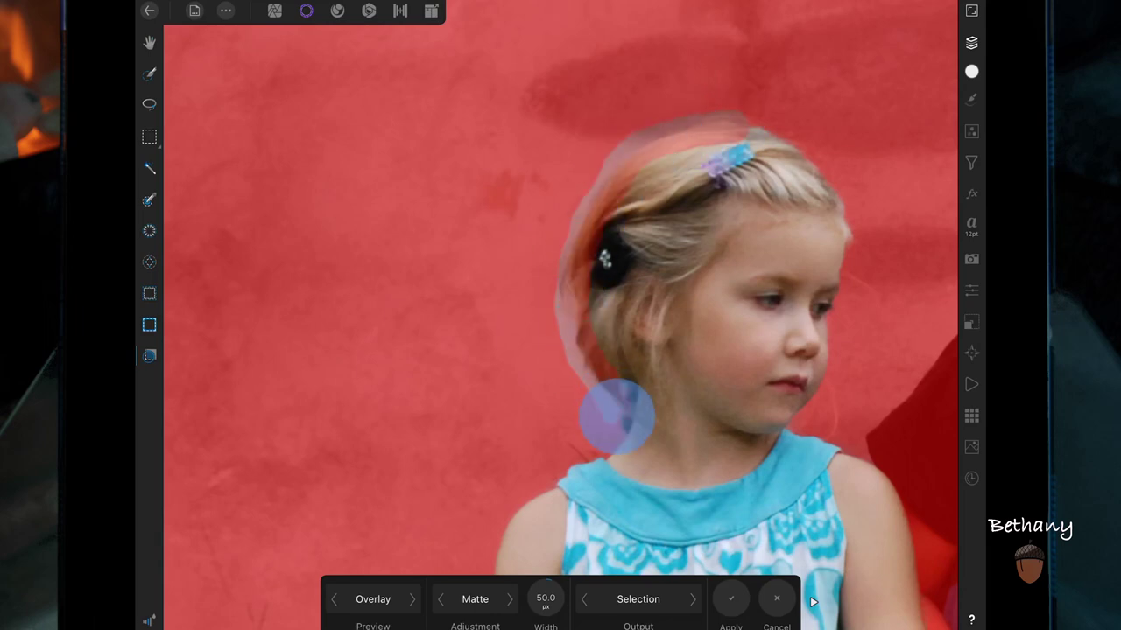
{"action": "left_click_drag", "start_coordinate": [575, 261], "coordinate": [627, 425]}
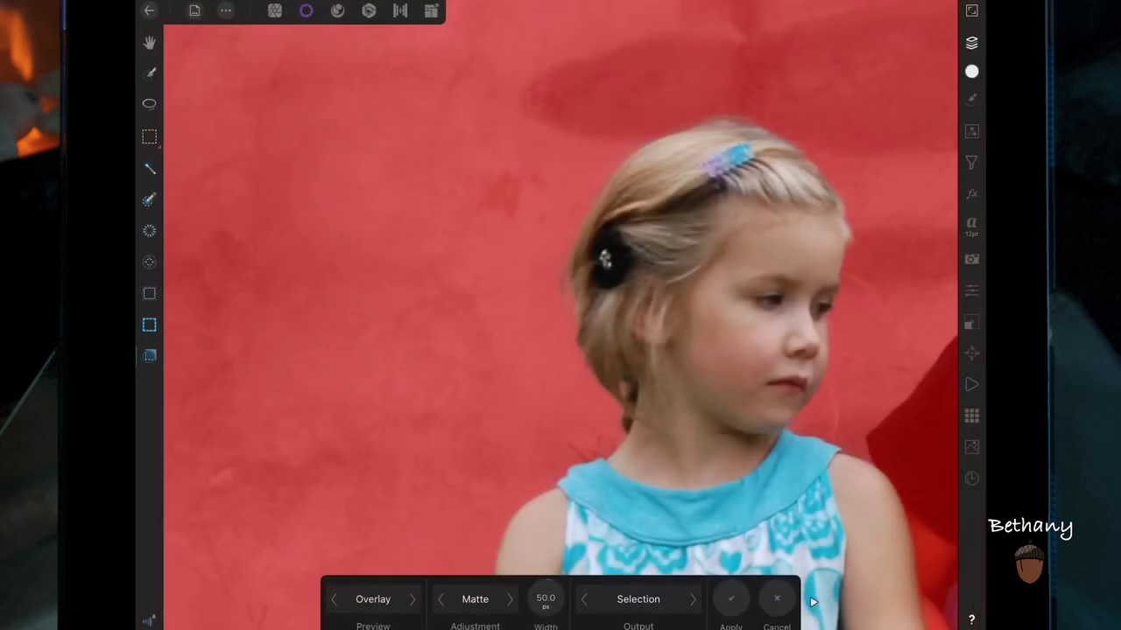
{"action": "left_click", "coordinate": [731, 599]}
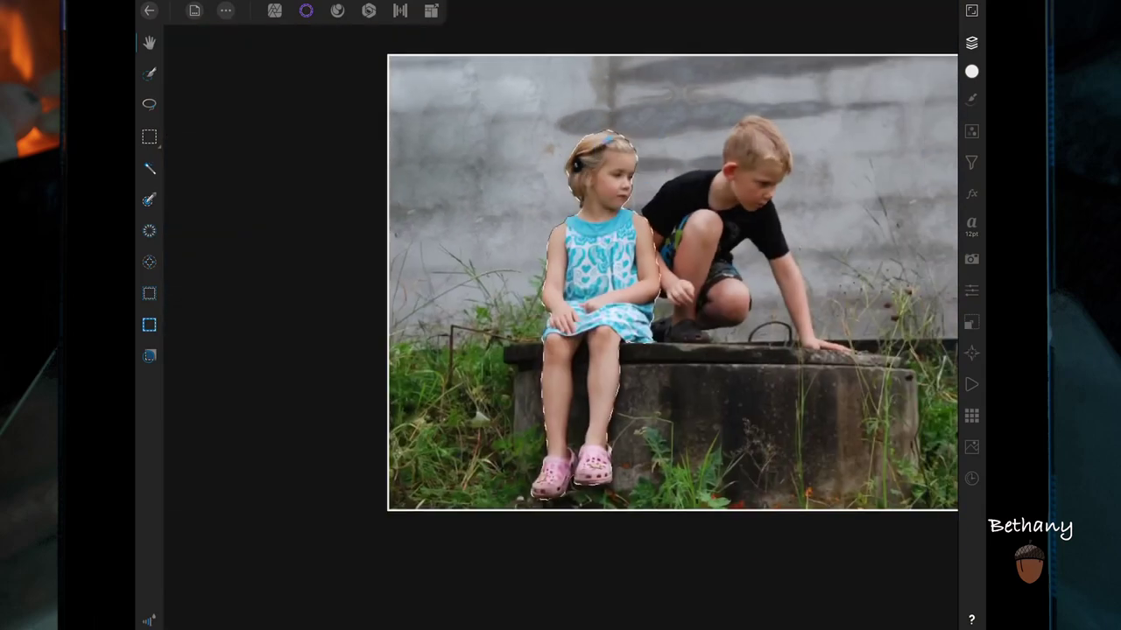
Add a Mask Layer so the background around the girl is hidden.
{"action": "key", "text": "ctrl+0"}
{"action": "left_click", "coordinate": [971, 42]}
{"action": "left_click", "coordinate": [895, 40]}
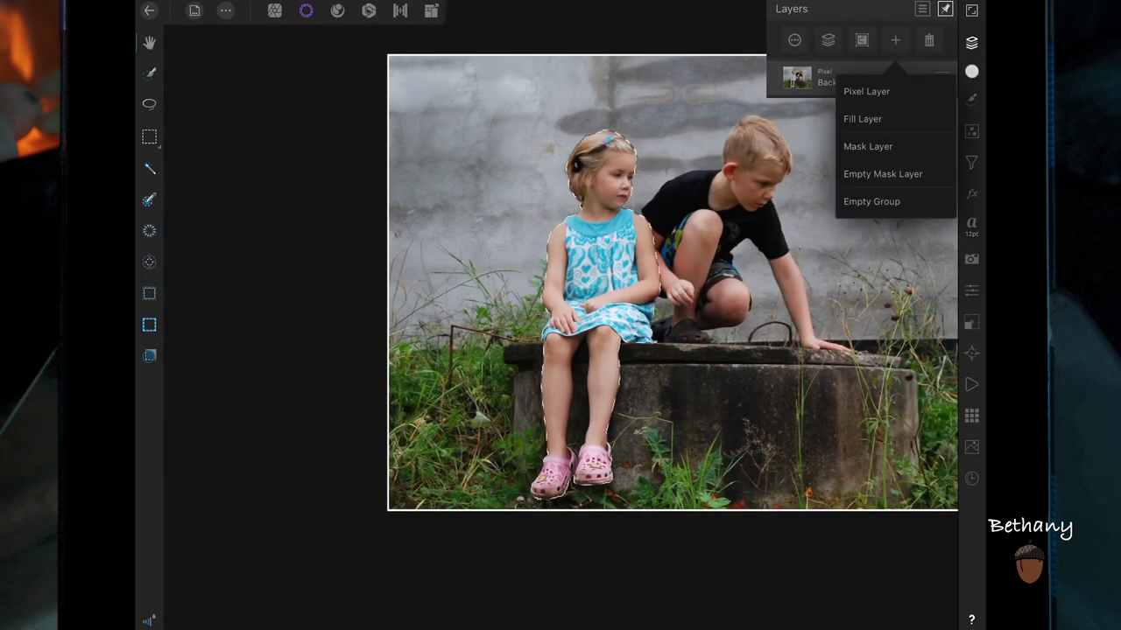
{"action": "left_click", "coordinate": [867, 146]}
{"action": "left_click", "coordinate": [601, 325]}
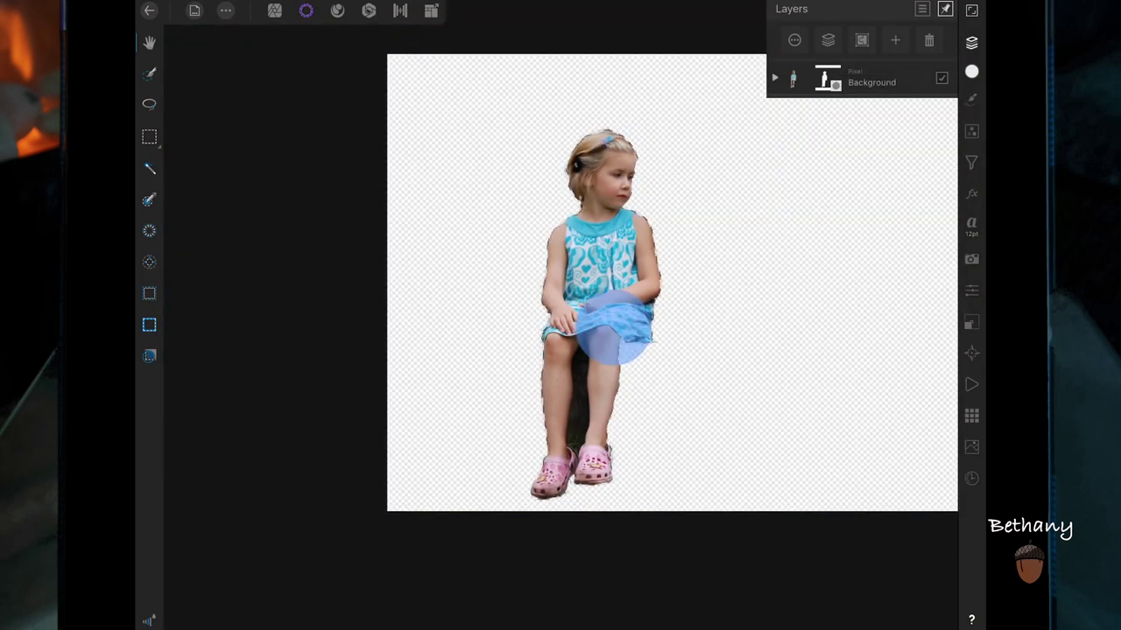
Start a pen outline at the gap between the knees and trace down the inner left leg.
{"action": "left_click", "coordinate": [274, 9]}
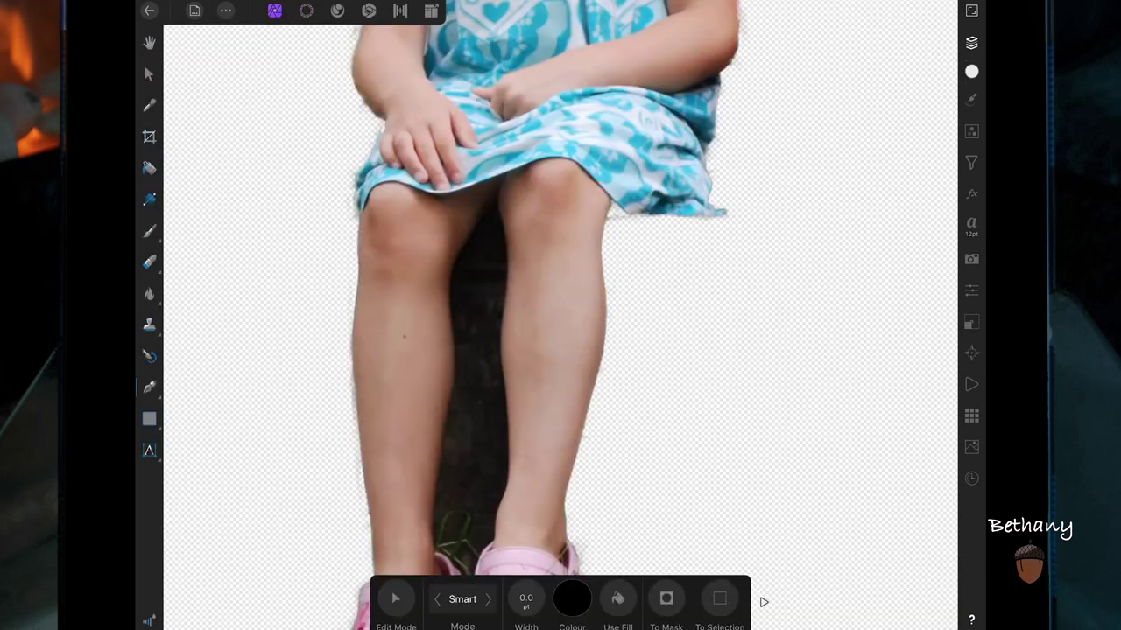
{"action": "scroll", "coordinate": [587, 331], "scroll_direction": "up", "scroll_amount": 5}
{"action": "scroll", "coordinate": [587, 330], "scroll_direction": "up", "scroll_amount": 3}
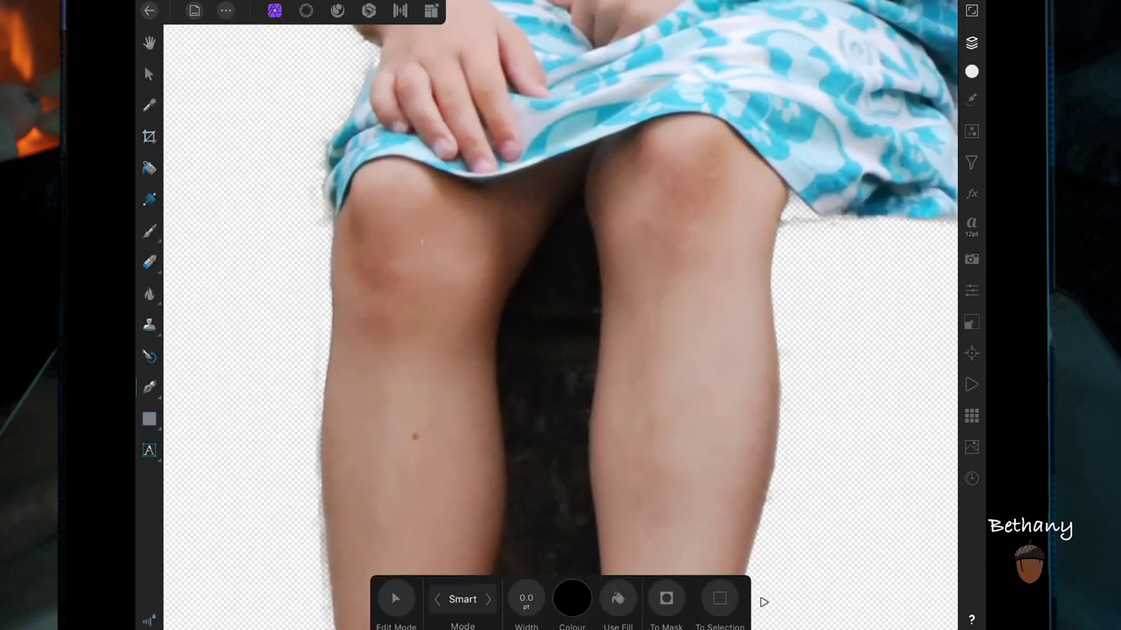
{"action": "left_click", "coordinate": [571, 204]}
{"action": "left_click", "coordinate": [515, 283]}
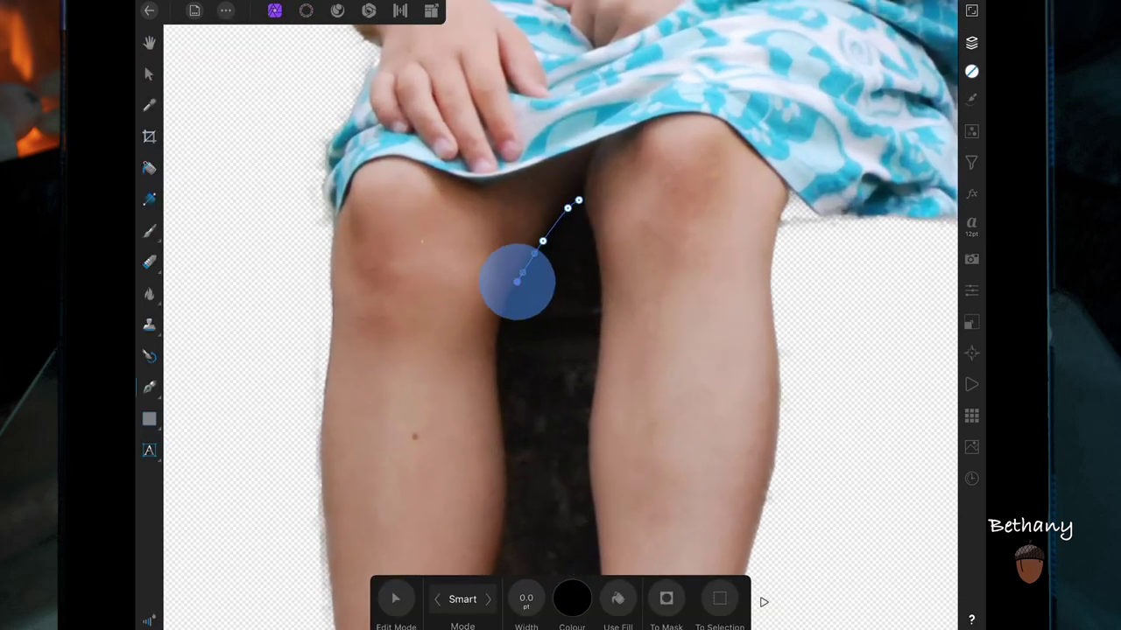
{"action": "left_click", "coordinate": [498, 400]}
{"action": "scroll", "coordinate": [560, 315], "scroll_direction": "down", "scroll_amount": 5}
{"action": "left_click", "coordinate": [507, 232]}
{"action": "left_click", "coordinate": [497, 336]}
{"action": "left_click", "coordinate": [476, 423]}
{"action": "scroll", "coordinate": [560, 315], "scroll_direction": "down", "scroll_amount": 5}
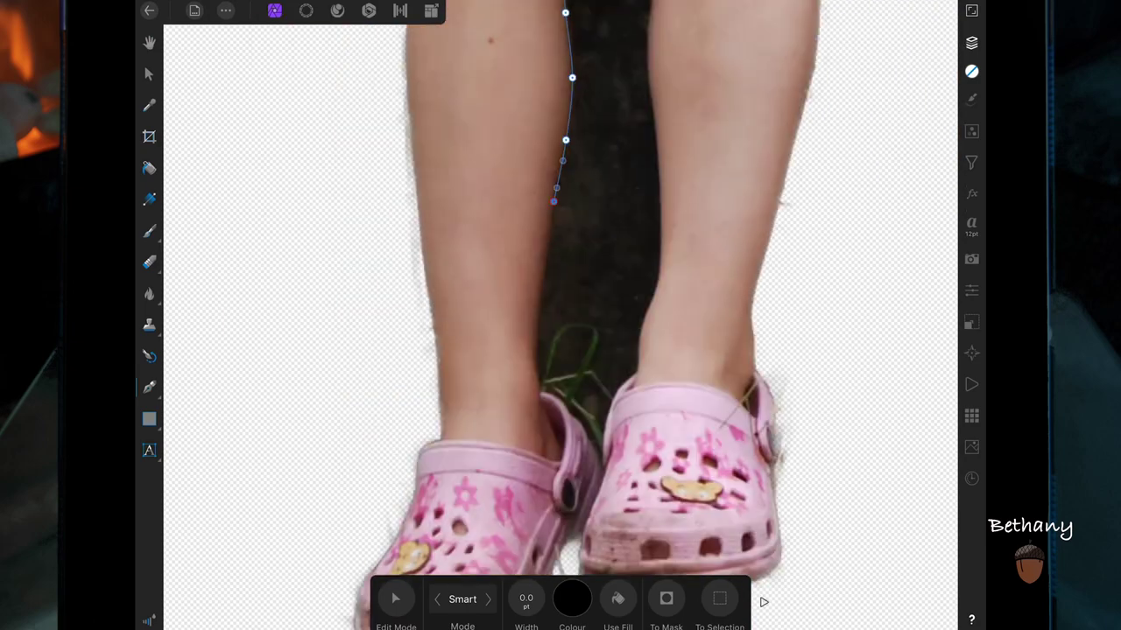
Continue the outline past the left ankle, along the inner shoe edge and up the right leg.
{"action": "left_click", "coordinate": [538, 343]}
{"action": "scroll", "coordinate": [653, 341], "scroll_direction": "up", "scroll_amount": 5}
{"action": "left_click", "coordinate": [367, 287]}
{"action": "left_click", "coordinate": [404, 295]}
{"action": "left_click", "coordinate": [487, 377]}
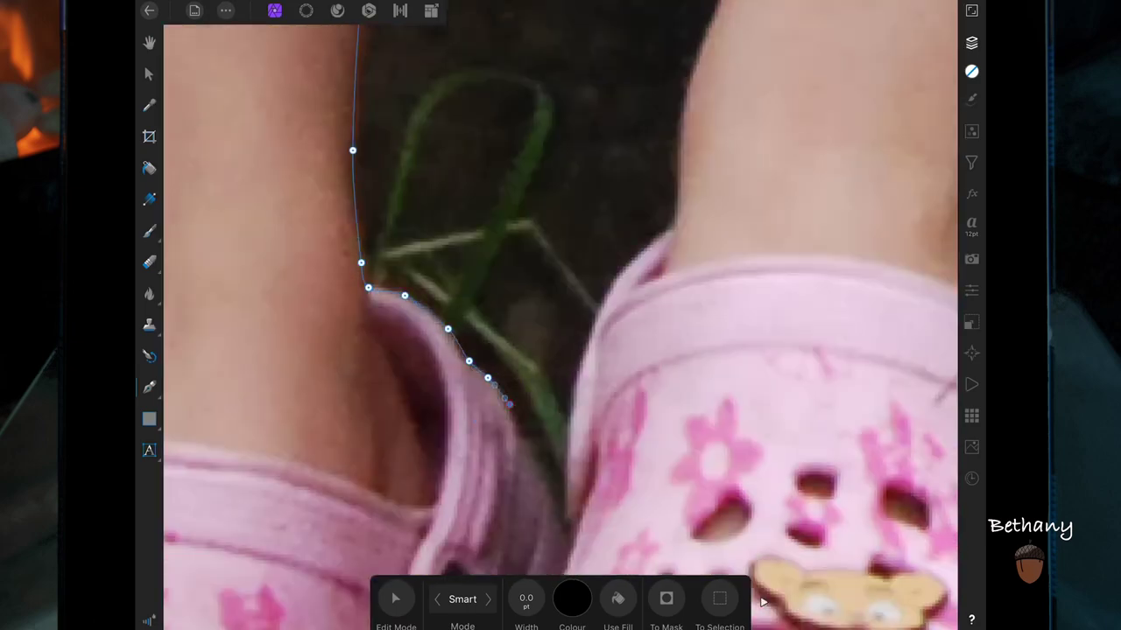
{"action": "left_click", "coordinate": [552, 488]}
{"action": "left_click", "coordinate": [571, 407]}
{"action": "left_click", "coordinate": [627, 269]}
{"action": "left_click", "coordinate": [681, 182]}
Finish the outline up the right leg's inner edge and convert it to a selection.
{"action": "scroll", "coordinate": [560, 316], "scroll_direction": "down", "scroll_amount": 3}
{"action": "left_click", "coordinate": [710, 345]}
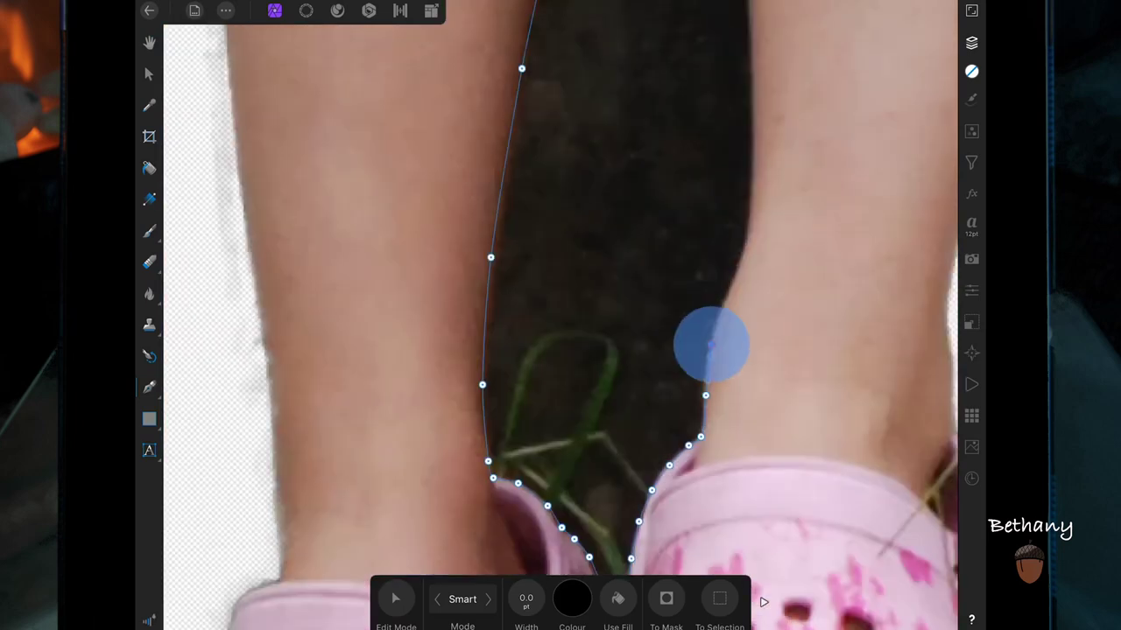
{"action": "left_click", "coordinate": [747, 243]}
{"action": "scroll", "coordinate": [751, 75], "scroll_direction": "down", "scroll_amount": 3}
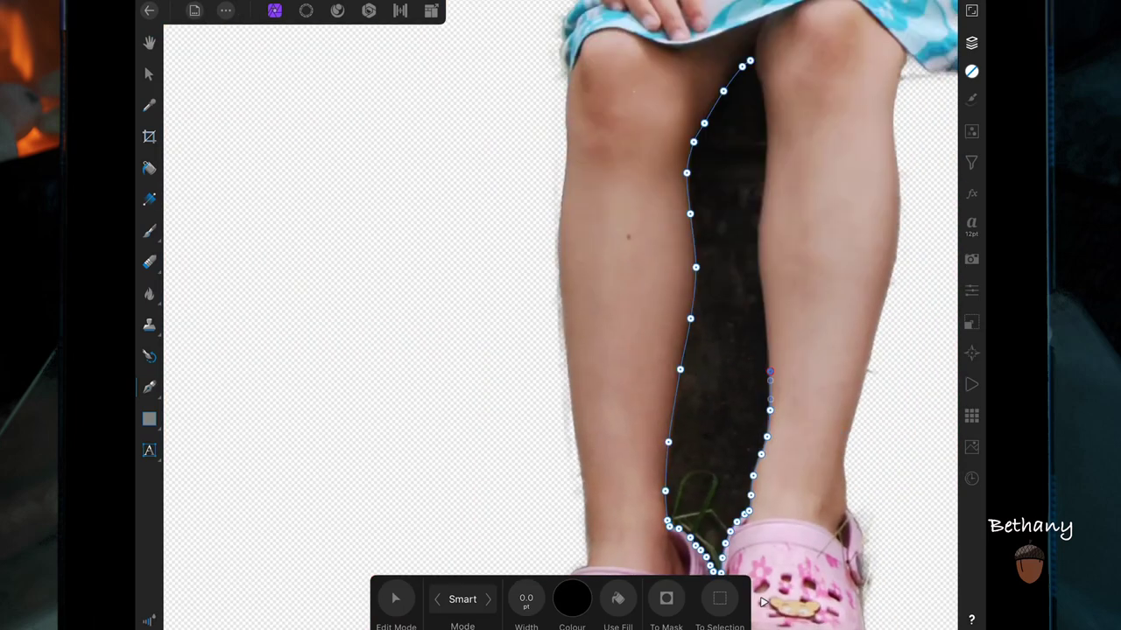
{"action": "scroll", "coordinate": [560, 315], "scroll_direction": "up", "scroll_amount": 3}
{"action": "scroll", "coordinate": [663, 56], "scroll_direction": "down", "scroll_amount": 1}
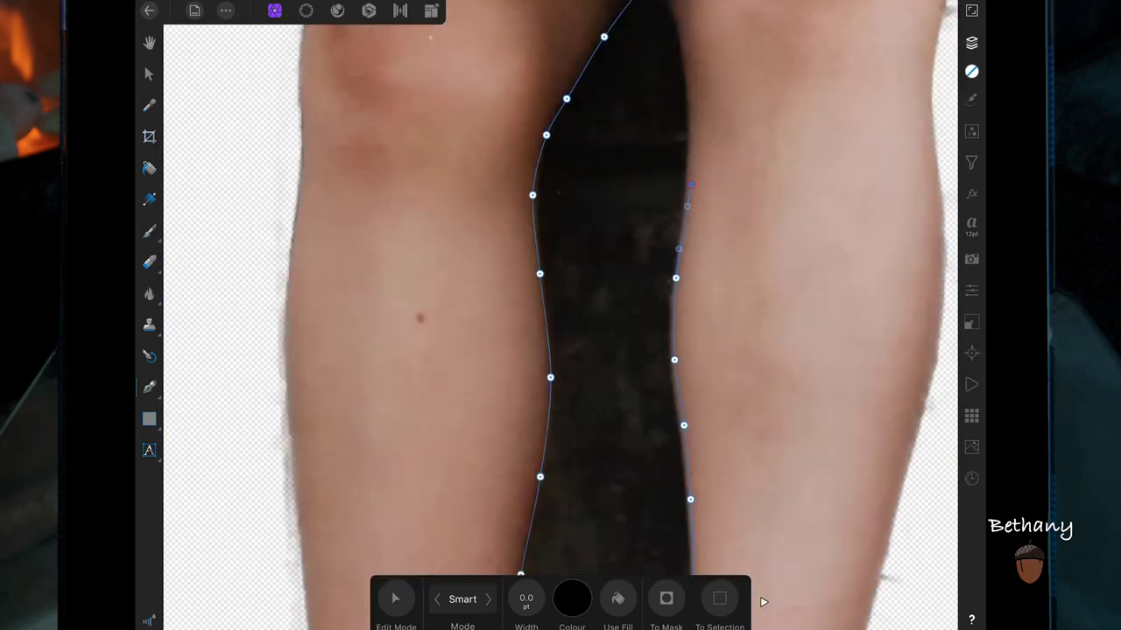
{"action": "scroll", "coordinate": [560, 315], "scroll_direction": "down", "scroll_amount": 2}
{"action": "scroll", "coordinate": [688, 96], "scroll_direction": "up", "scroll_amount": 5}
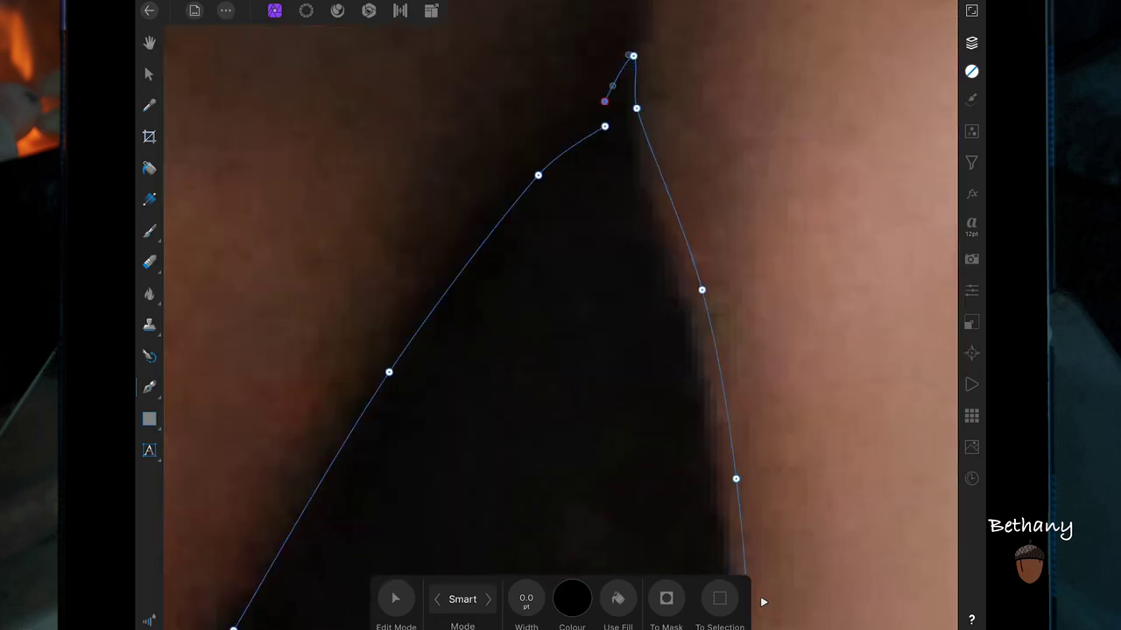
{"action": "scroll", "coordinate": [561, 315], "scroll_direction": "down", "scroll_amount": 5}
{"action": "left_click", "coordinate": [719, 599]}
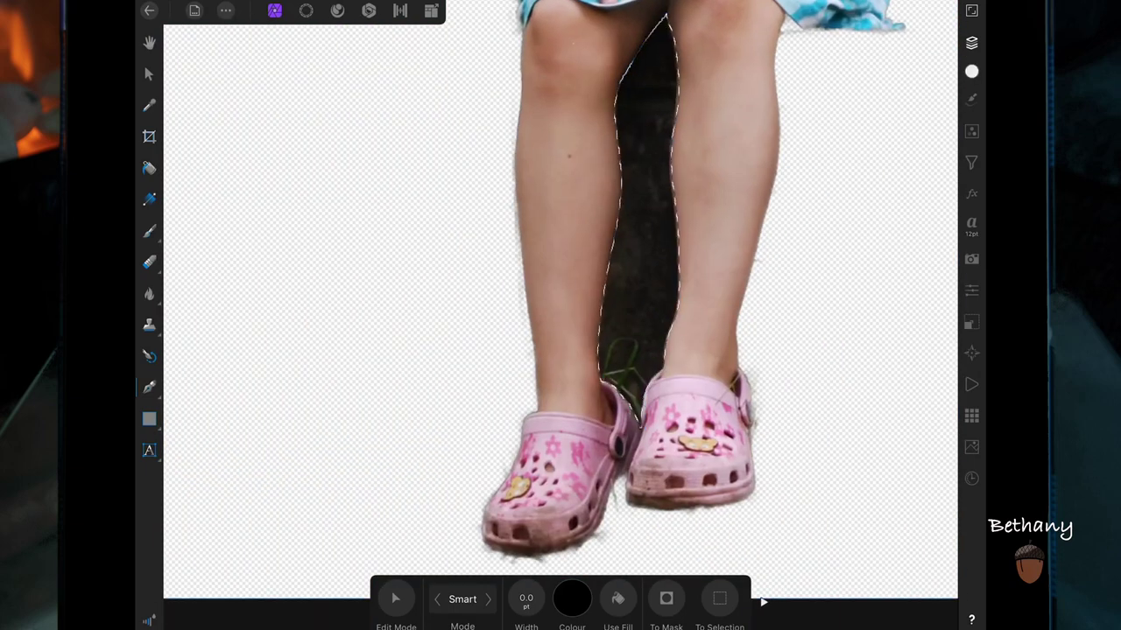
Erase the dark background and haze between the girl's legs, then bring up the cactus photo.
{"action": "left_click", "coordinate": [149, 263]}
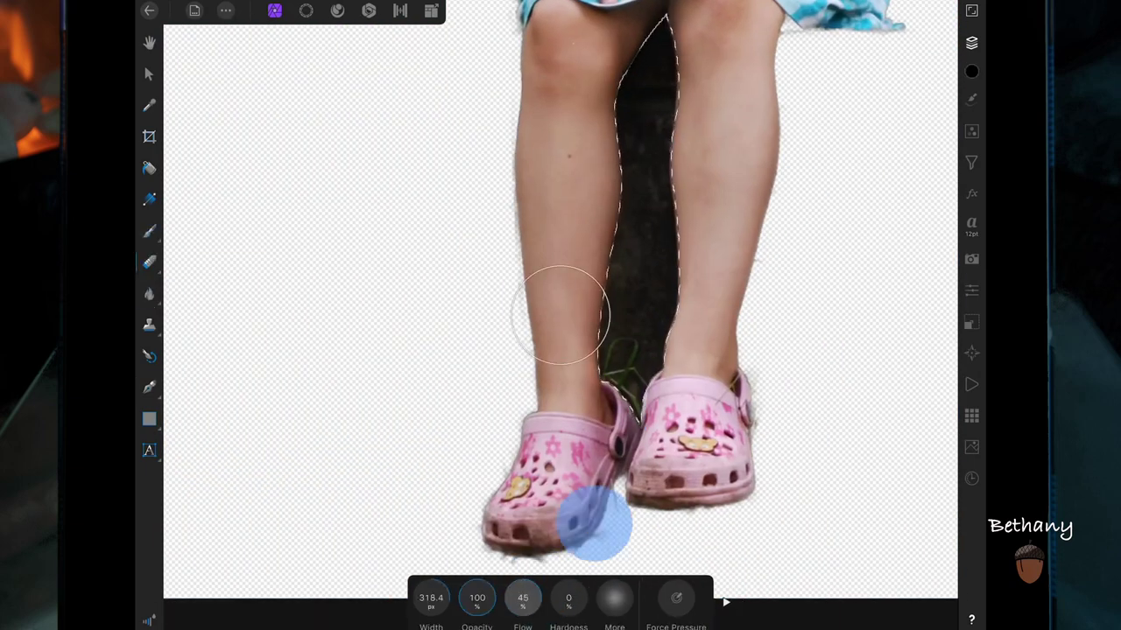
{"action": "left_click_drag", "start_coordinate": [583, 300], "coordinate": [640, 88]}
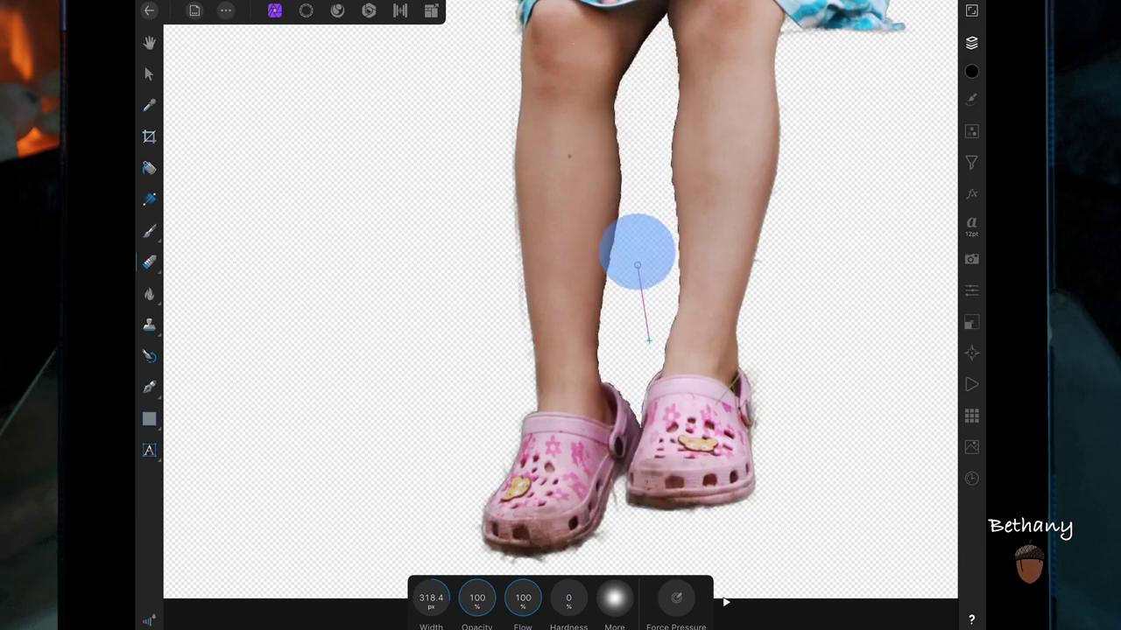
{"action": "left_click", "coordinate": [632, 310]}
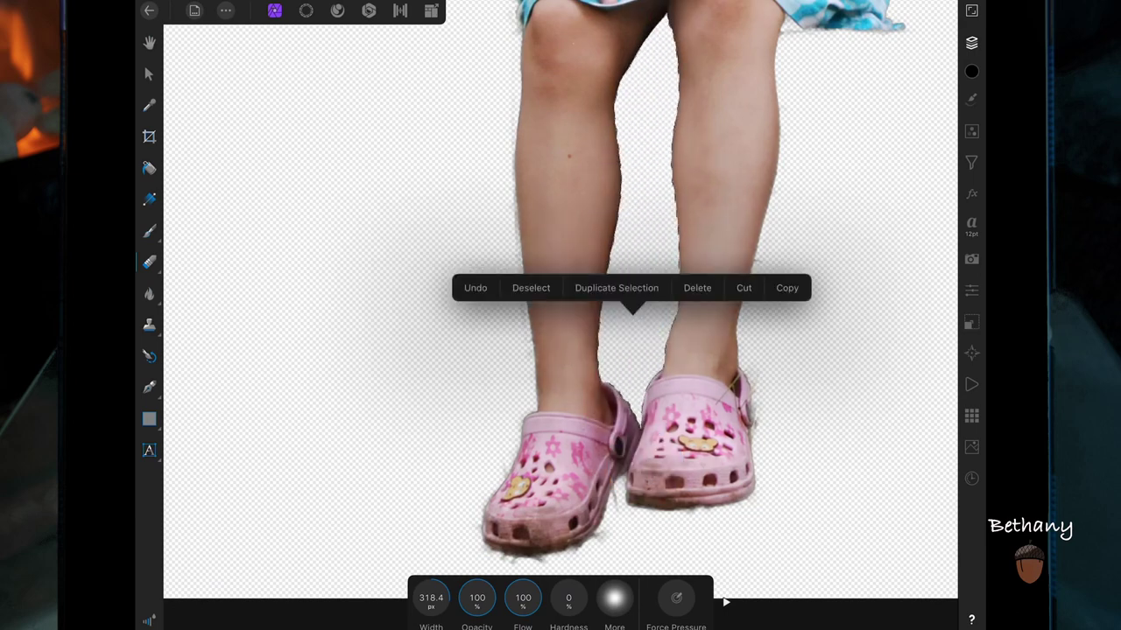
{"action": "left_click", "coordinate": [696, 287]}
{"action": "scroll", "coordinate": [750, 382], "scroll_direction": "down", "scroll_amount": 5}
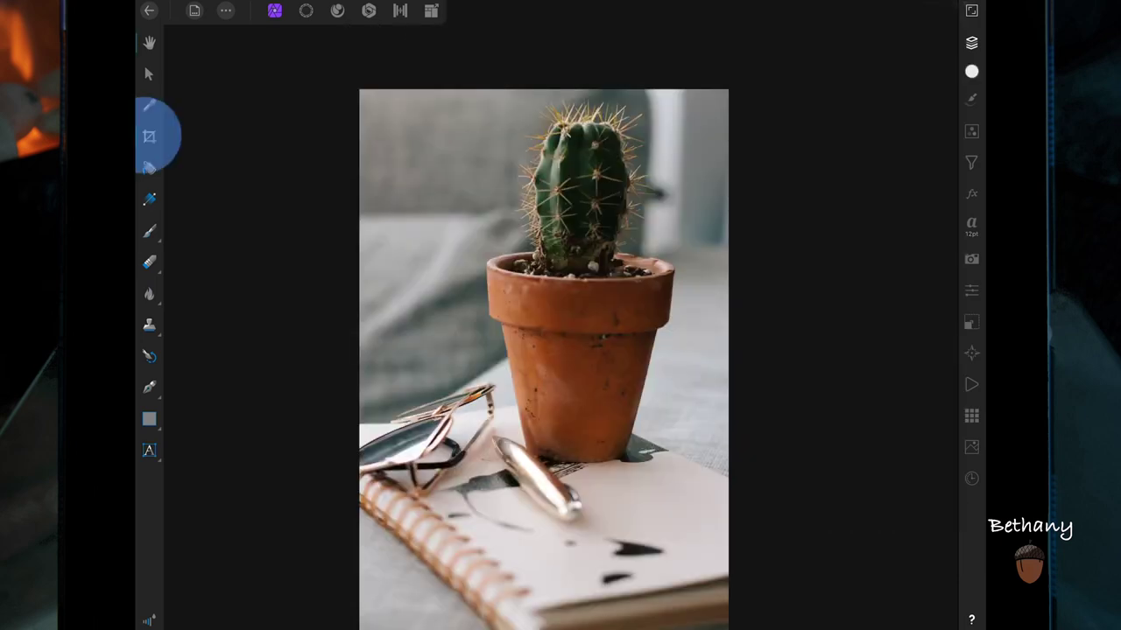
{"action": "left_click", "coordinate": [149, 135]}
Crop away the bottom of the cactus photo.
{"action": "scroll", "coordinate": [671, 307], "scroll_direction": "down", "scroll_amount": 3}
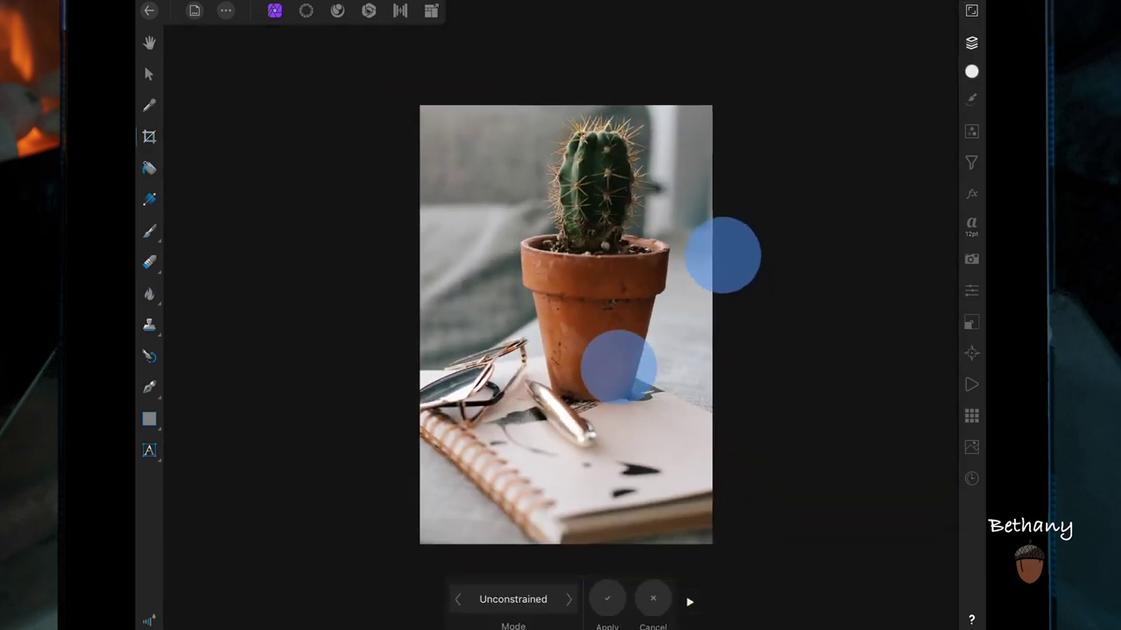
{"action": "left_click_drag", "start_coordinate": [560, 501], "coordinate": [567, 419]}
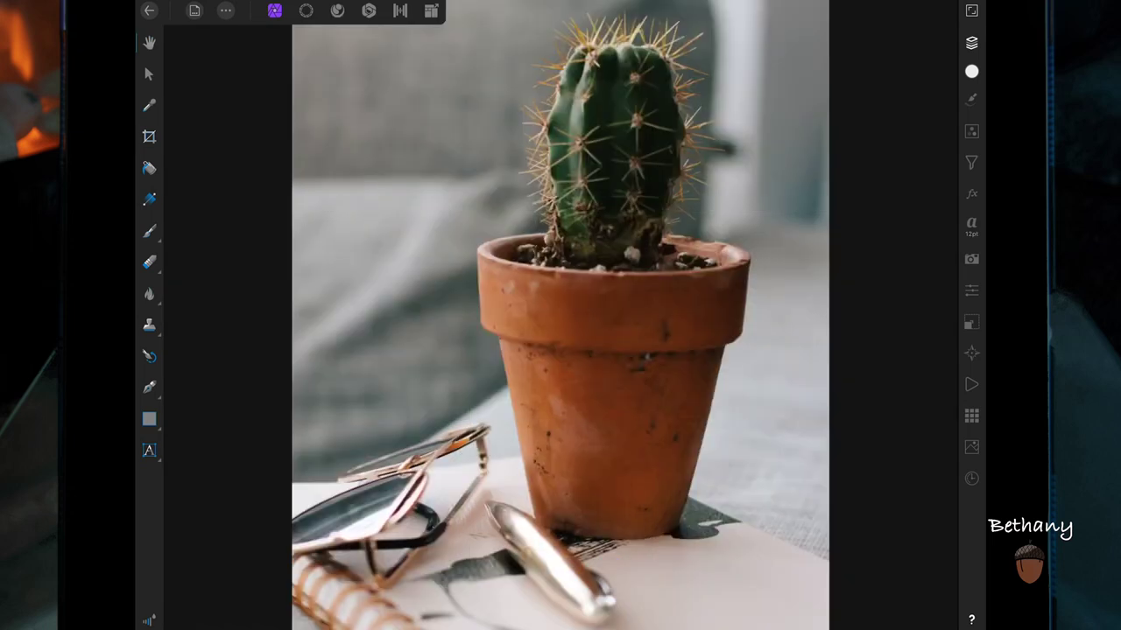
{"action": "scroll", "coordinate": [733, 349], "scroll_direction": "down", "scroll_amount": 2}
{"action": "scroll", "coordinate": [733, 350], "scroll_direction": "up", "scroll_amount": 2}
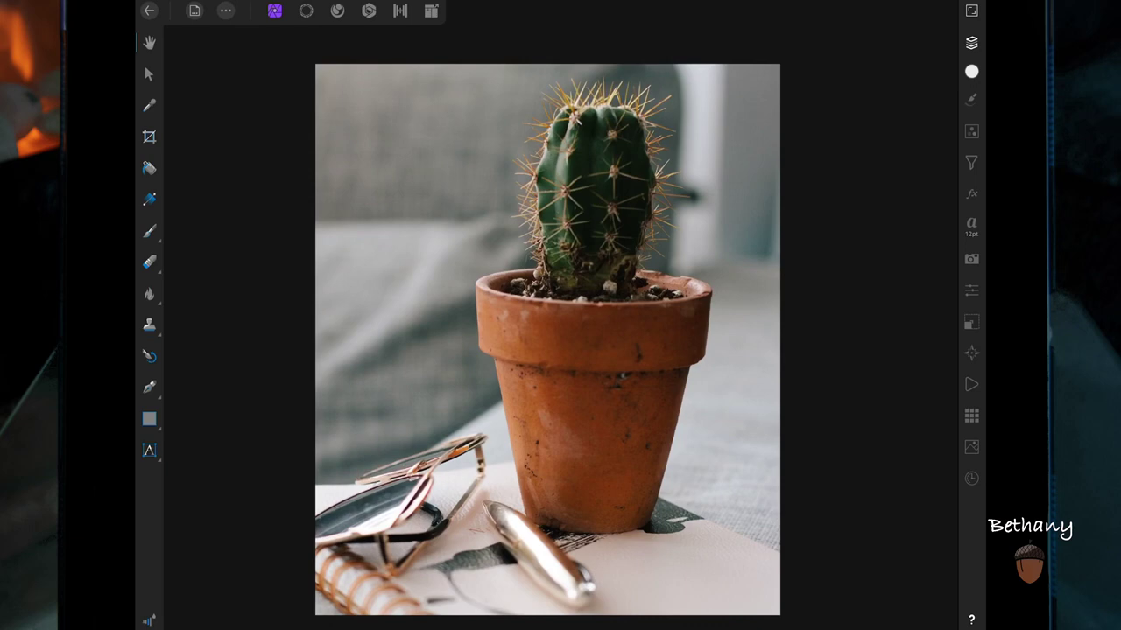
Add a live Depth of Field Blur filter in Tilt-Shift mode.
{"action": "left_click", "coordinate": [971, 162]}
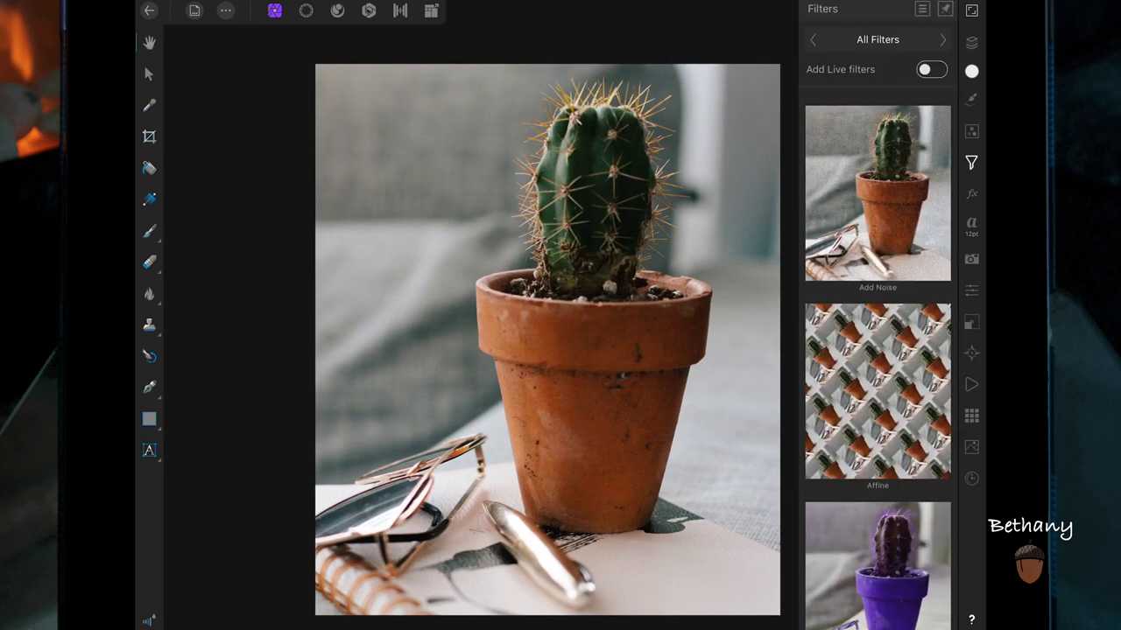
{"action": "left_click", "coordinate": [930, 69]}
{"action": "left_click", "coordinate": [877, 40]}
{"action": "left_click_drag", "start_coordinate": [726, 108], "coordinate": [726, 83]}
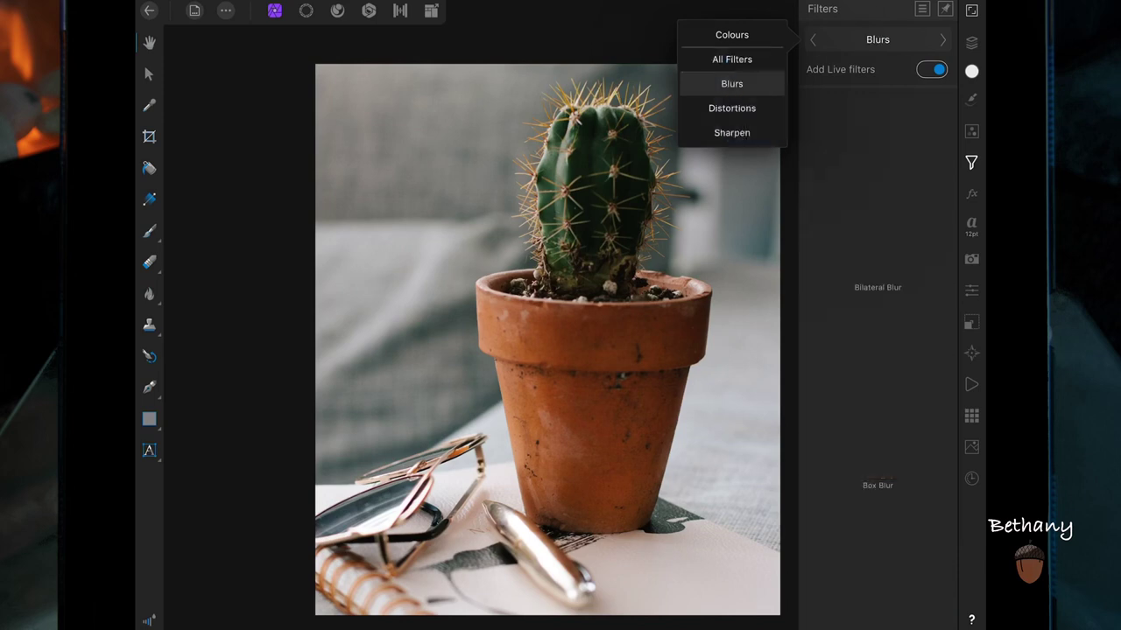
{"action": "scroll", "coordinate": [926, 219], "scroll_direction": "down", "scroll_amount": 5}
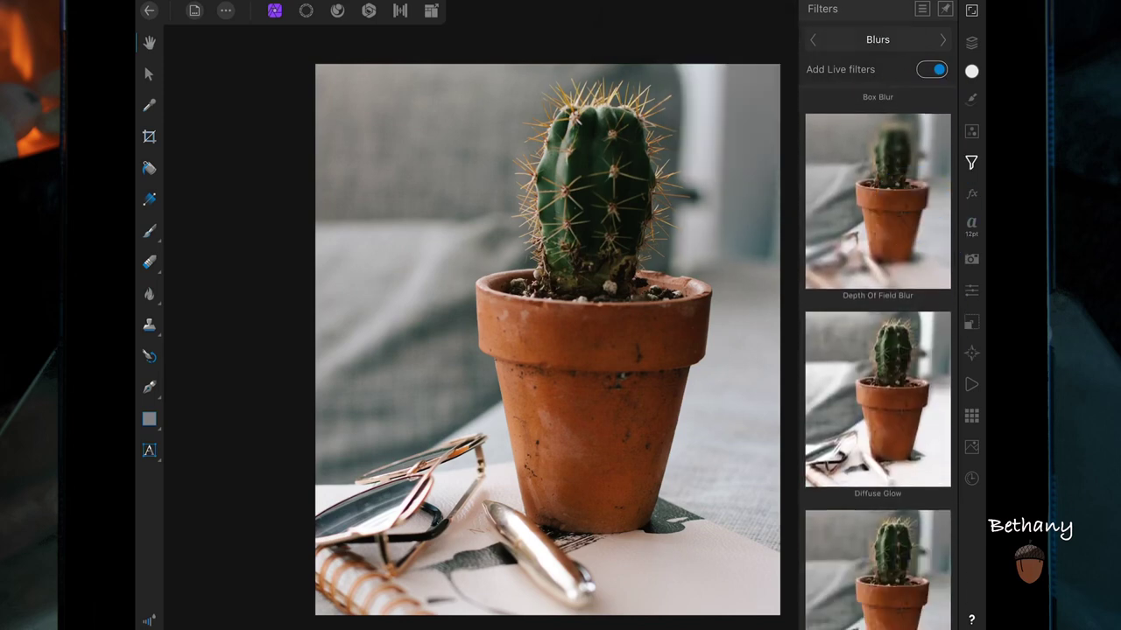
{"action": "left_click", "coordinate": [910, 211]}
{"action": "left_click", "coordinate": [392, 599]}
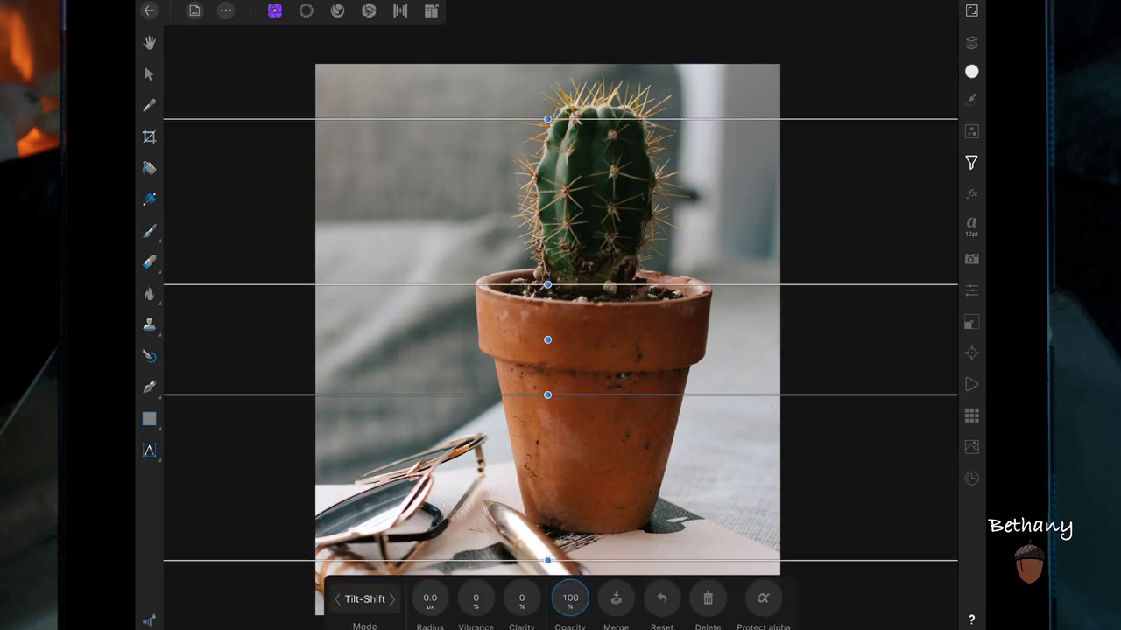
Give the tilt-shift blur some radius, vibrance and clarity, and move its focus band onto the pot rim.
{"action": "left_click_drag", "start_coordinate": [522, 598], "coordinate": [545, 592]}
{"action": "mouse_move", "coordinate": [475, 598]}
{"action": "left_mouse_down"}
{"action": "mouse_move", "coordinate": [438, 582]}
{"action": "mouse_move", "coordinate": [483, 557]}
{"action": "left_mouse_up"}
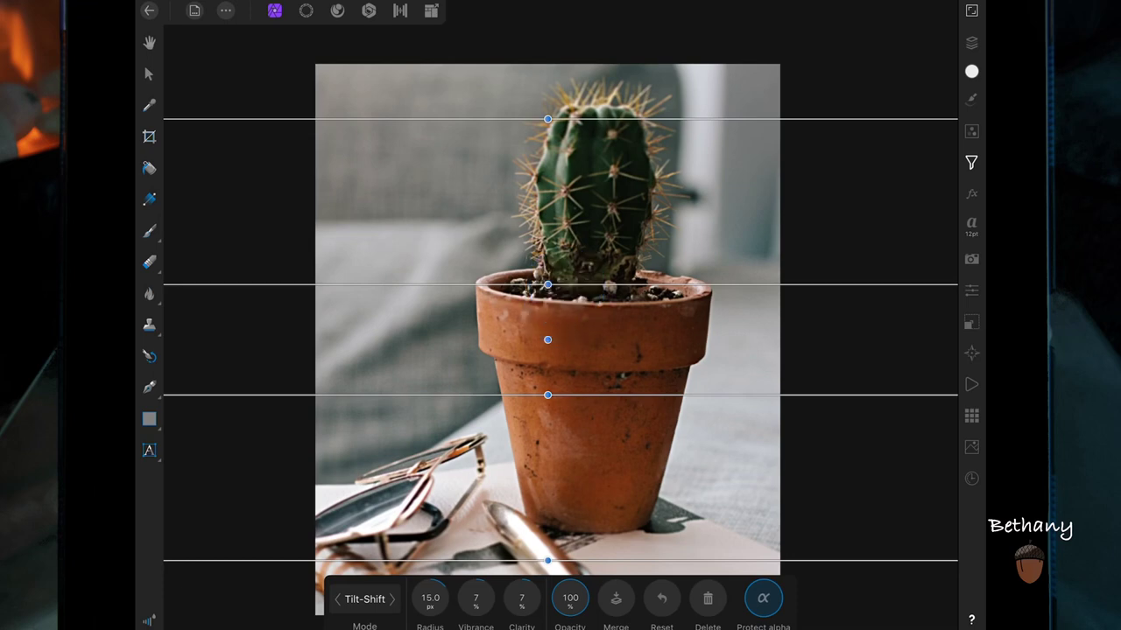
{"action": "mouse_move", "coordinate": [547, 339]}
{"action": "left_mouse_down"}
{"action": "mouse_move", "coordinate": [561, 293]}
{"action": "mouse_move", "coordinate": [562, 326]}
{"action": "left_mouse_up"}
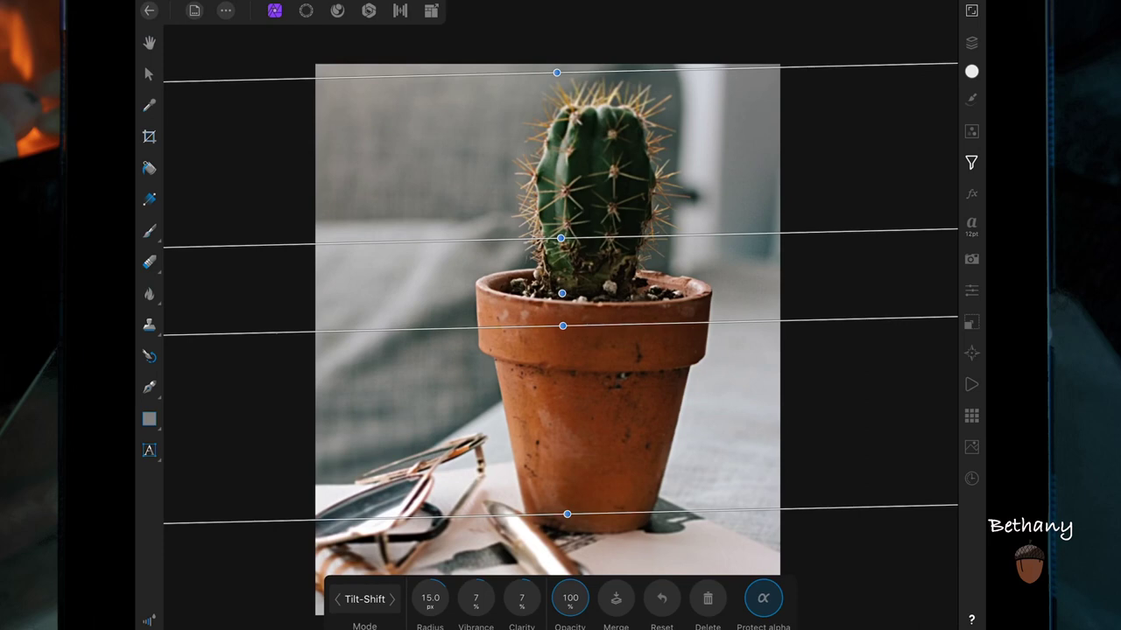
{"action": "left_click_drag", "start_coordinate": [557, 72], "coordinate": [569, 58]}
{"action": "left_click_drag", "start_coordinate": [561, 293], "coordinate": [558, 306]}
{"action": "left_click_drag", "start_coordinate": [430, 599], "coordinate": [468, 601]}
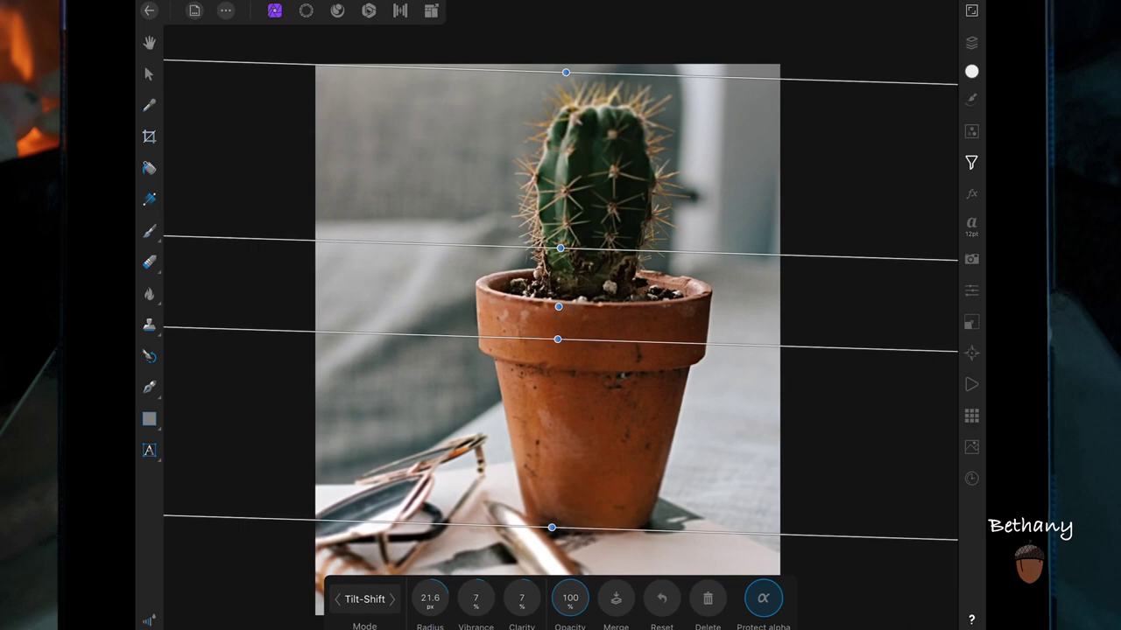
Level the tilt-shift focus band across the pot and strengthen the blur.
{"action": "scroll", "coordinate": [738, 350], "scroll_direction": "down", "scroll_amount": 3}
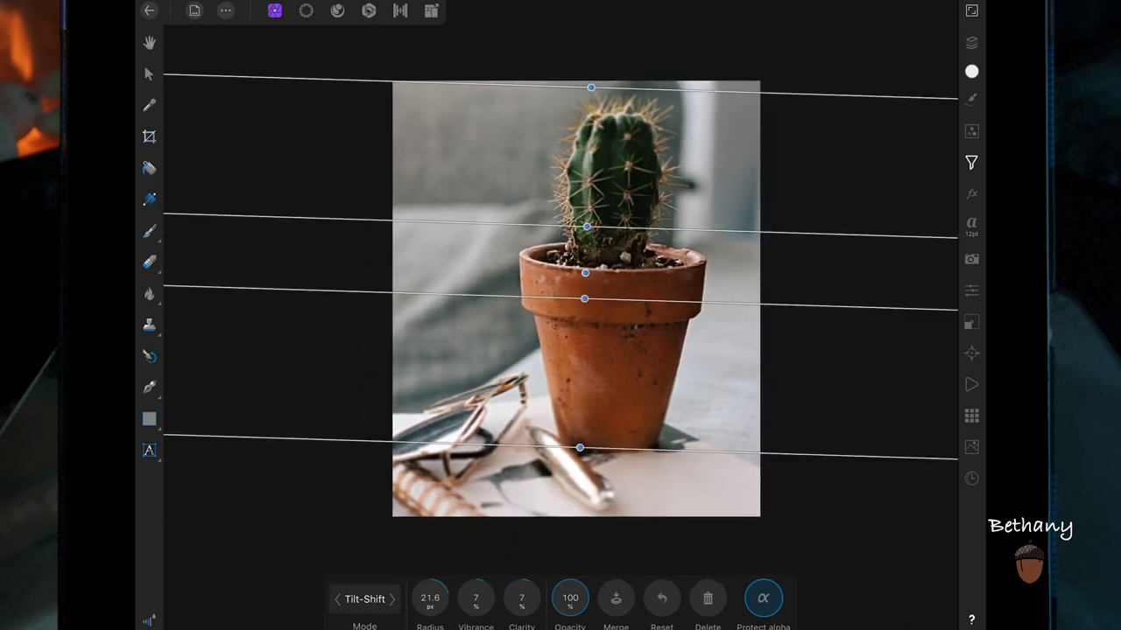
{"action": "left_click_drag", "start_coordinate": [580, 447], "coordinate": [583, 448]}
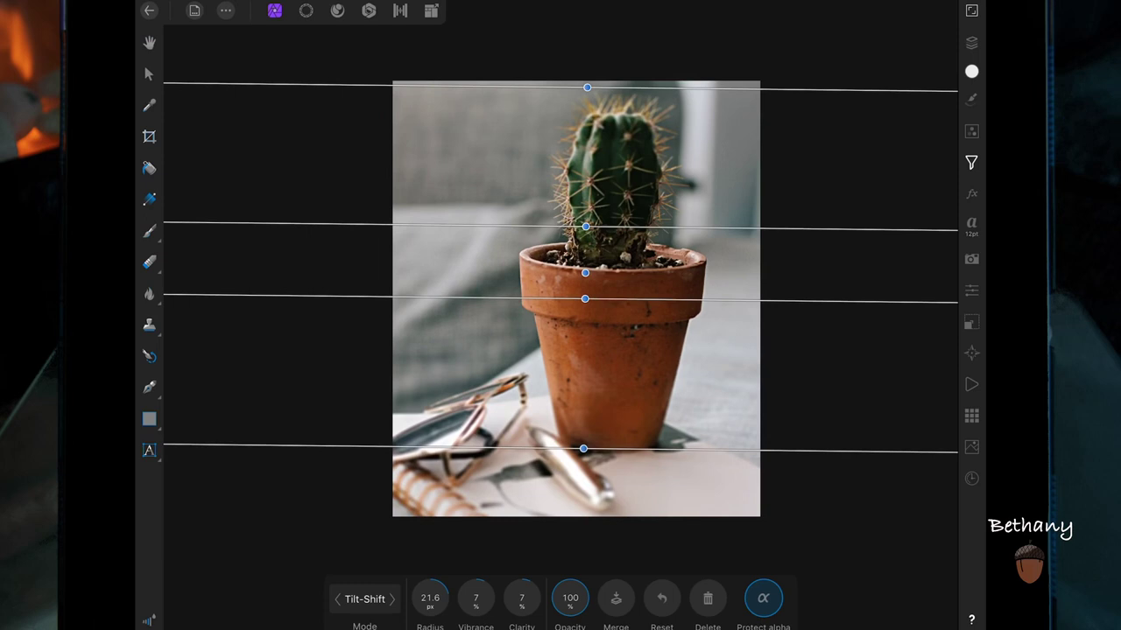
{"action": "left_click_drag", "start_coordinate": [586, 88], "coordinate": [585, 96]}
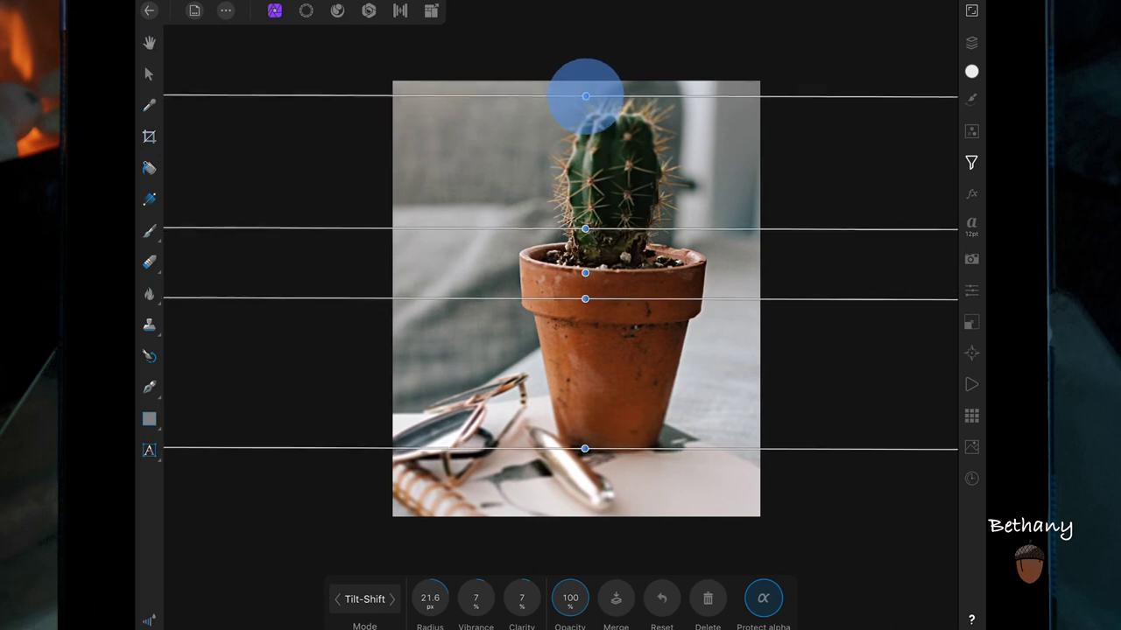
{"action": "left_click_drag", "start_coordinate": [585, 229], "coordinate": [586, 237]}
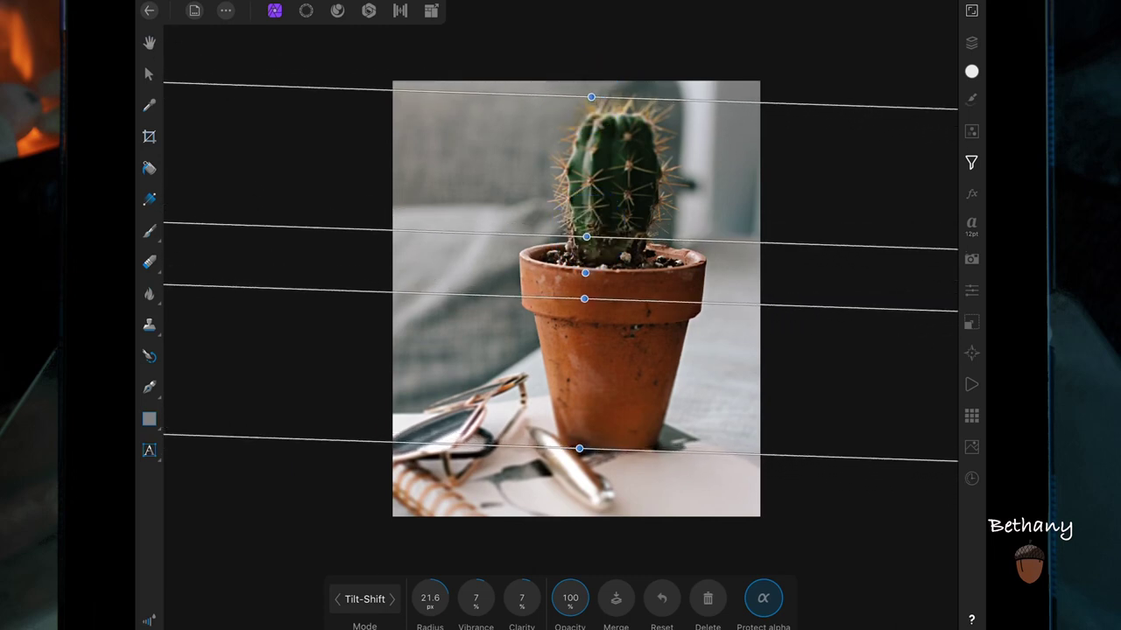
{"action": "left_click_drag", "start_coordinate": [579, 448], "coordinate": [583, 458]}
{"action": "mouse_move", "coordinate": [585, 272]}
{"action": "left_mouse_down"}
{"action": "mouse_move", "coordinate": [594, 287]}
{"action": "mouse_move", "coordinate": [597, 276]}
{"action": "left_mouse_up"}
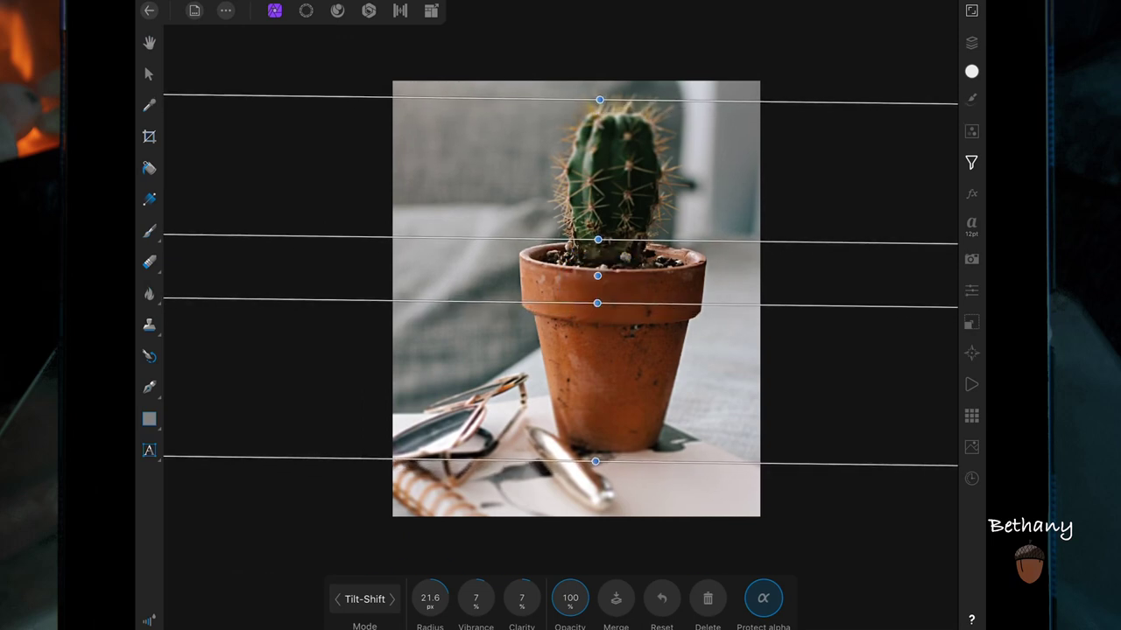
{"action": "left_click_drag", "start_coordinate": [430, 598], "coordinate": [438, 593]}
{"action": "left_click_drag", "start_coordinate": [597, 275], "coordinate": [601, 266]}
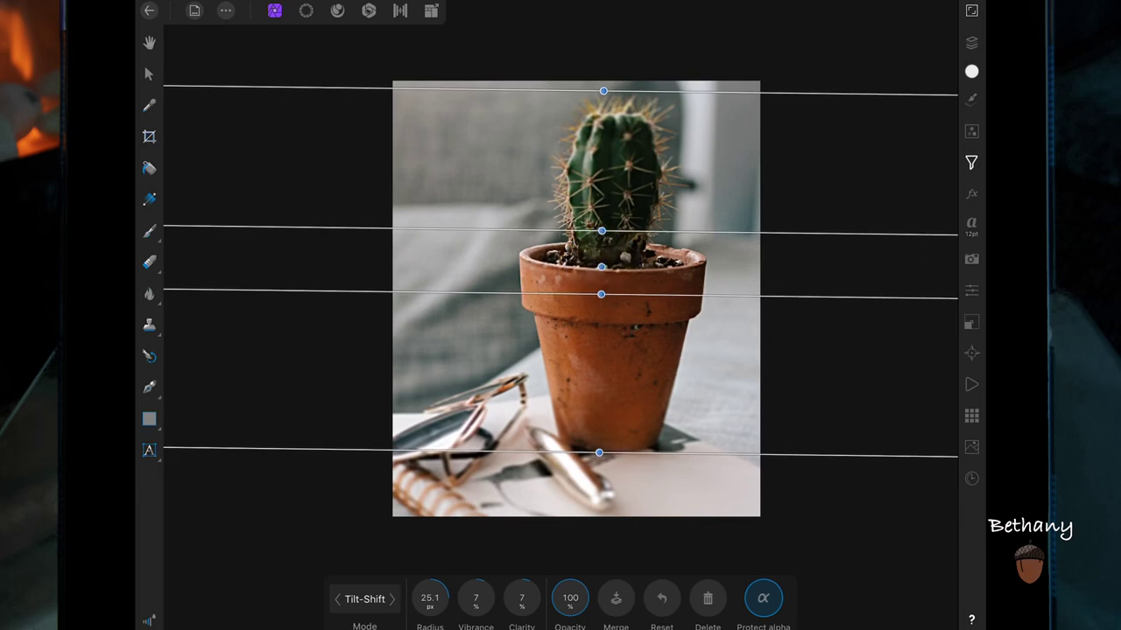
{"action": "left_click_drag", "start_coordinate": [602, 266], "coordinate": [604, 288]}
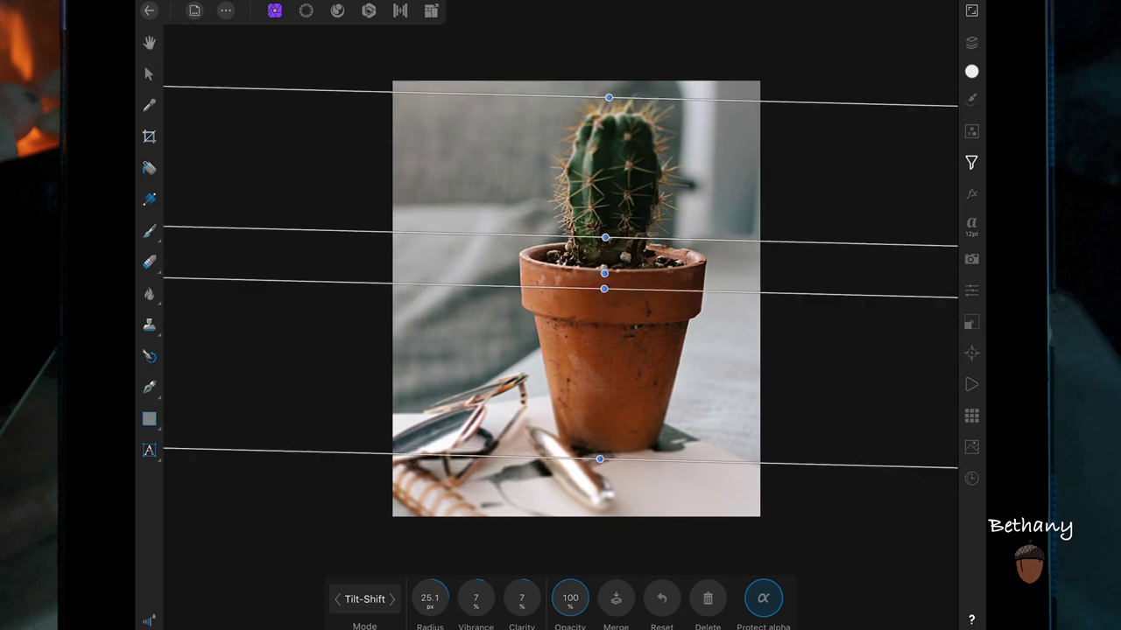
Lower the clarity to 6% and settle the blur radius at about 20.6 px.
{"action": "left_click", "coordinate": [516, 594]}
{"action": "left_click_drag", "start_coordinate": [522, 598], "coordinate": [515, 598]}
{"action": "left_click_drag", "start_coordinate": [429, 598], "coordinate": [408, 598]}
{"action": "left_click_drag", "start_coordinate": [430, 598], "coordinate": [412, 598]}
{"action": "left_click", "coordinate": [148, 42]}
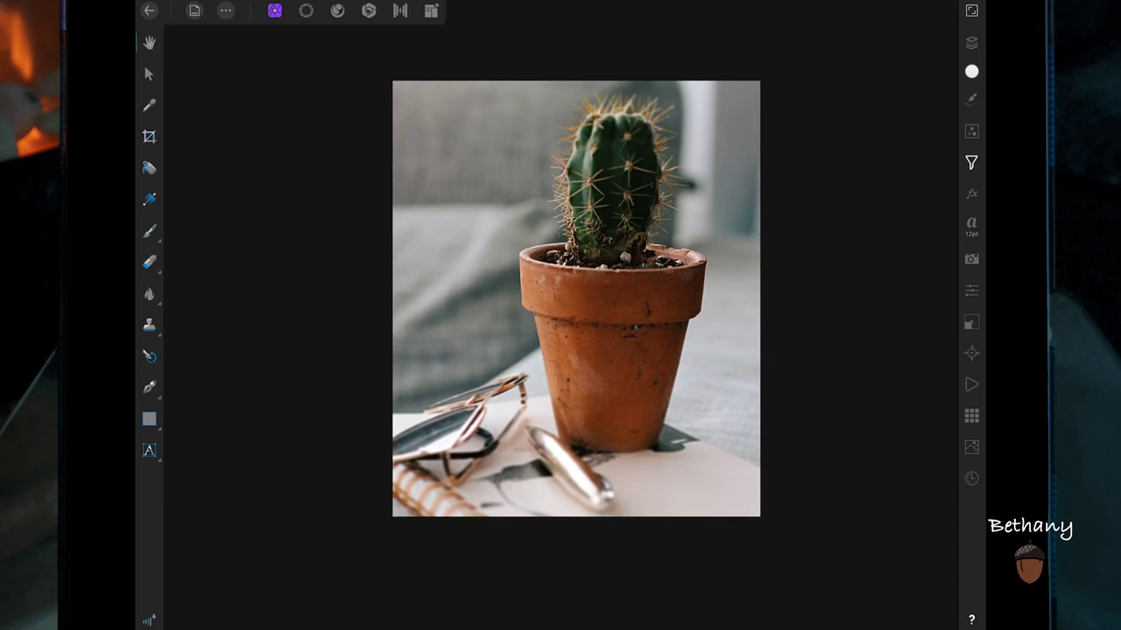
Add a Vignette live filter from the Colours filter category.
{"action": "left_click", "coordinate": [970, 162]}
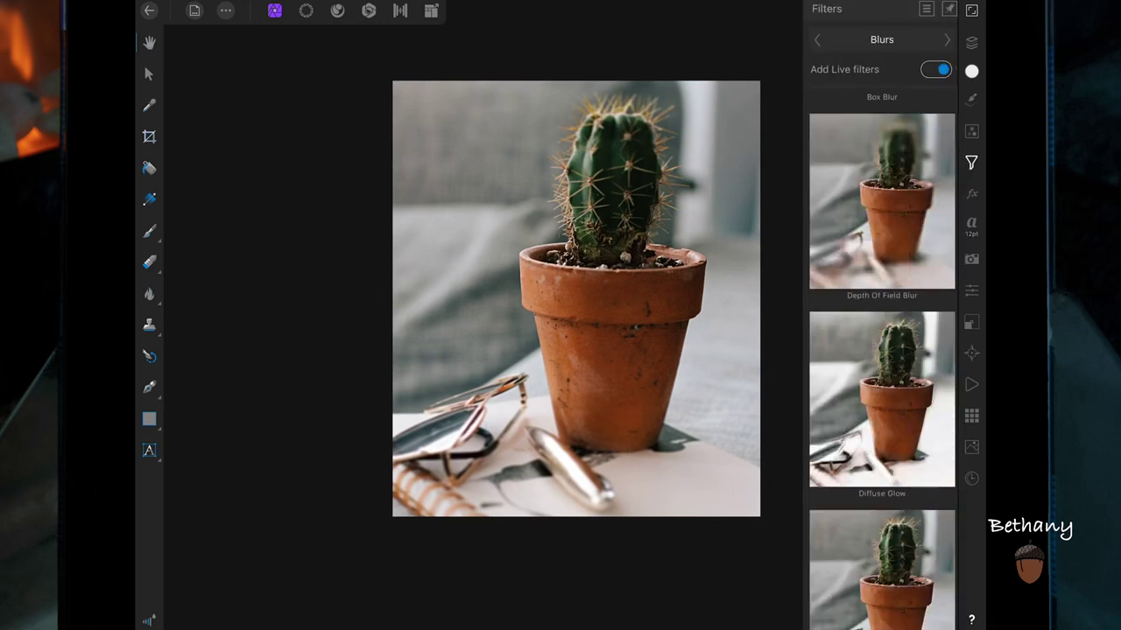
{"action": "left_click", "coordinate": [877, 39]}
{"action": "left_click_drag", "start_coordinate": [769, 103], "coordinate": [775, 35]}
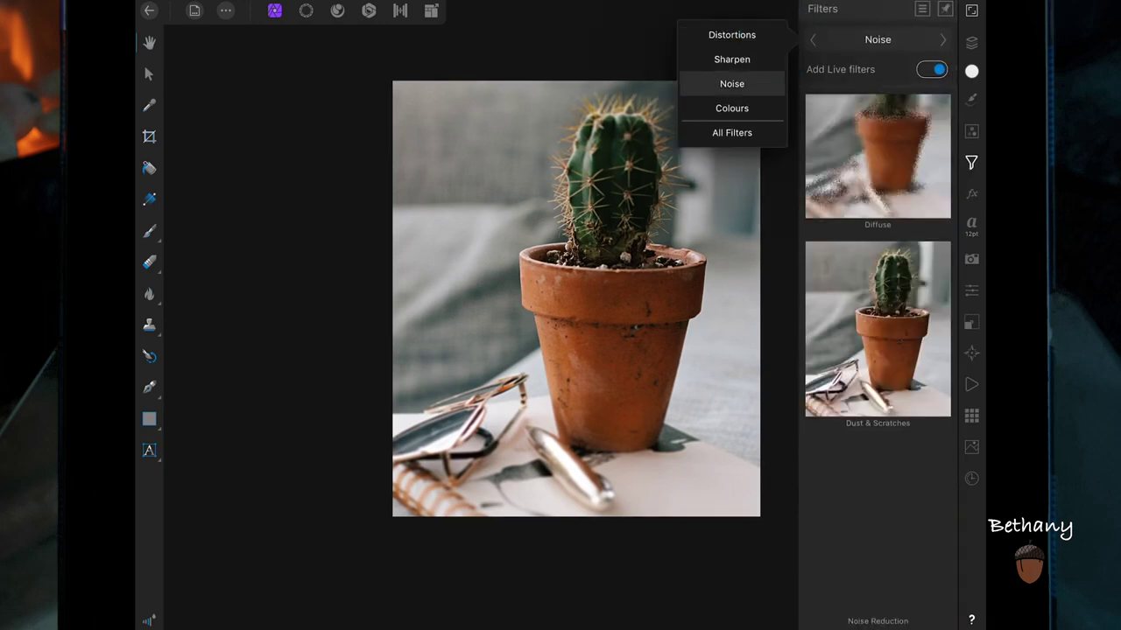
{"action": "left_click_drag", "start_coordinate": [893, 368], "coordinate": [946, 170]}
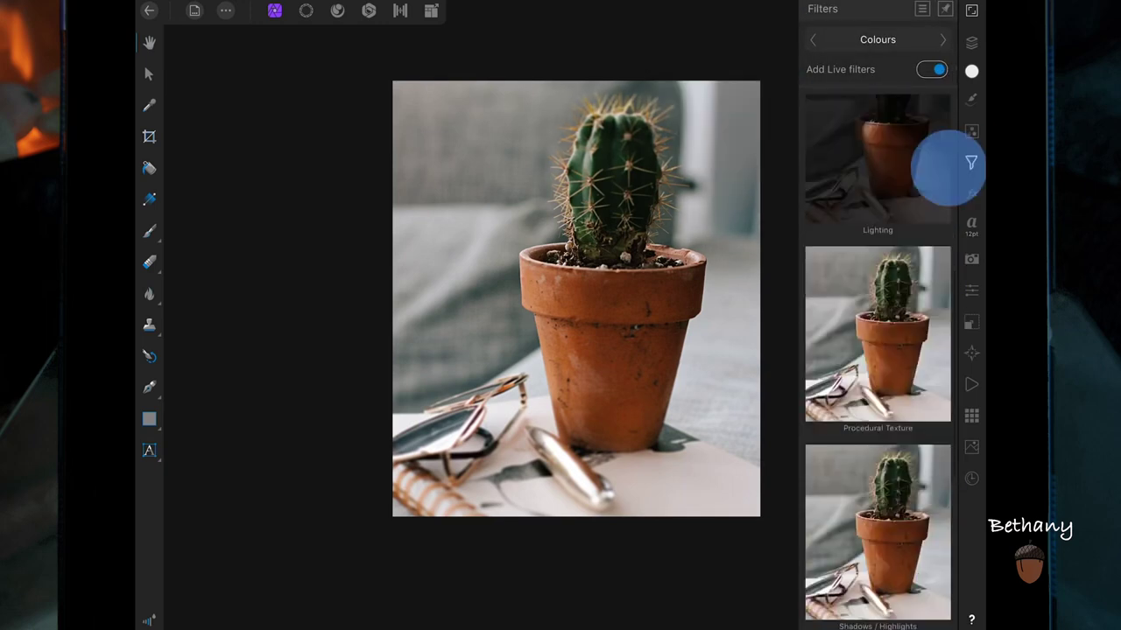
{"action": "left_click", "coordinate": [884, 306]}
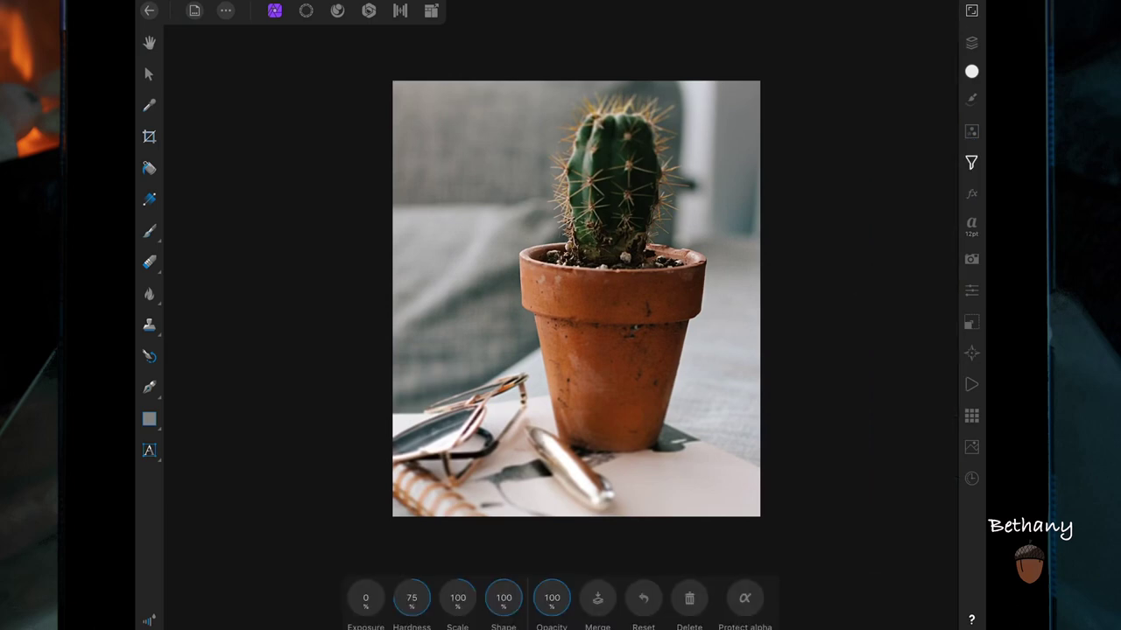
Set the vignette to -180 exposure, scale 137, soft hardness and slightly reduced shape.
{"action": "left_click_drag", "start_coordinate": [366, 598], "coordinate": [318, 601]}
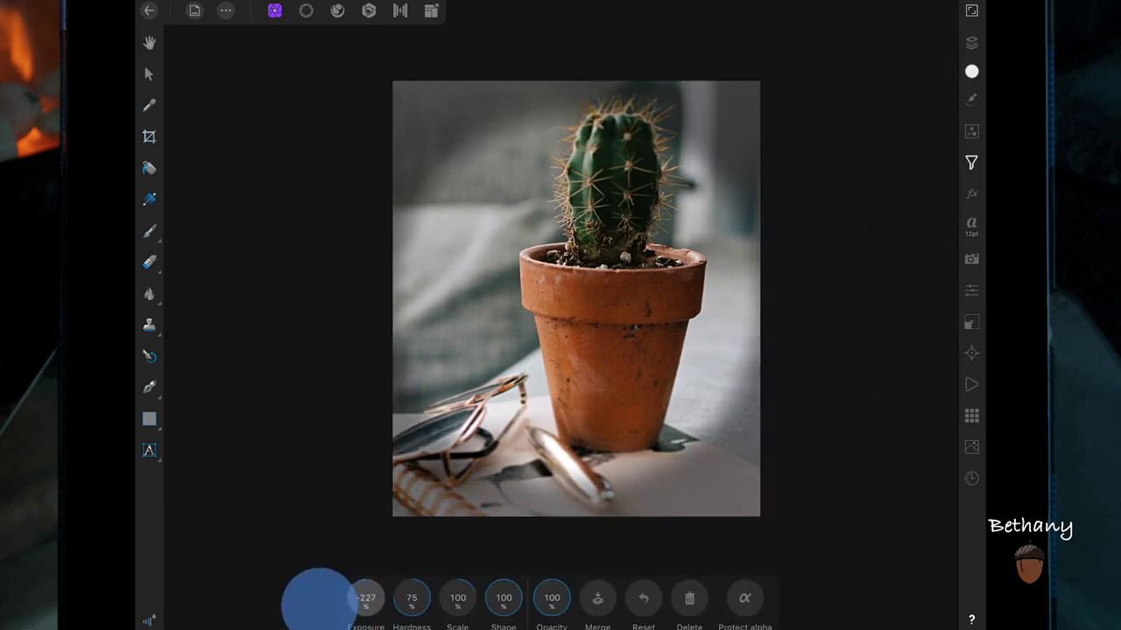
{"action": "left_click_drag", "start_coordinate": [411, 598], "coordinate": [305, 593]}
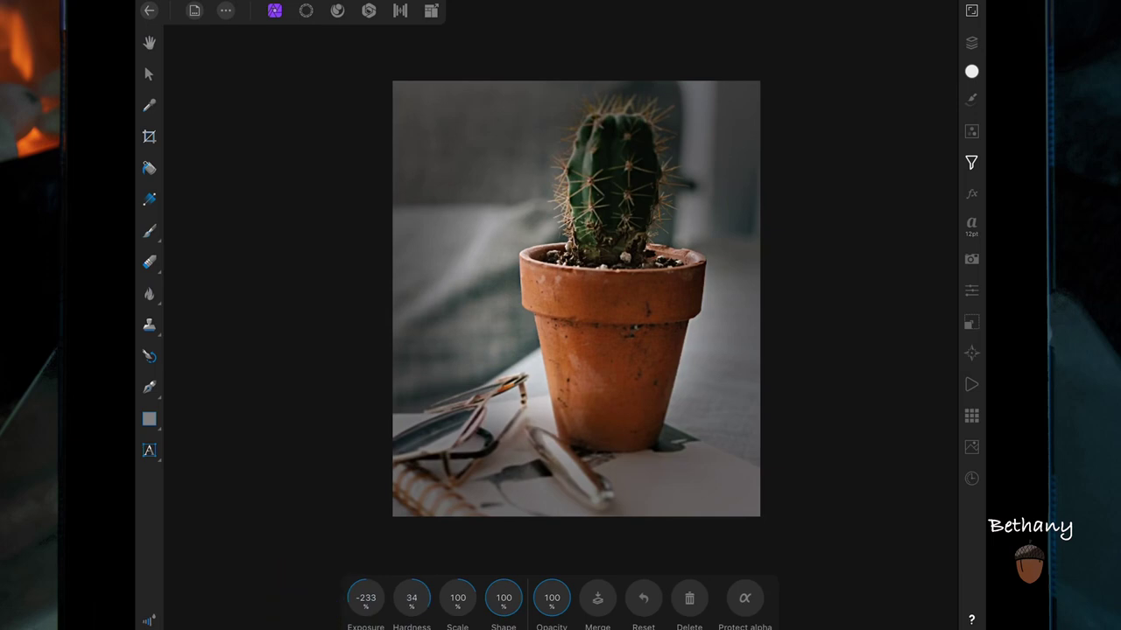
{"action": "left_click_drag", "start_coordinate": [458, 598], "coordinate": [551, 570]}
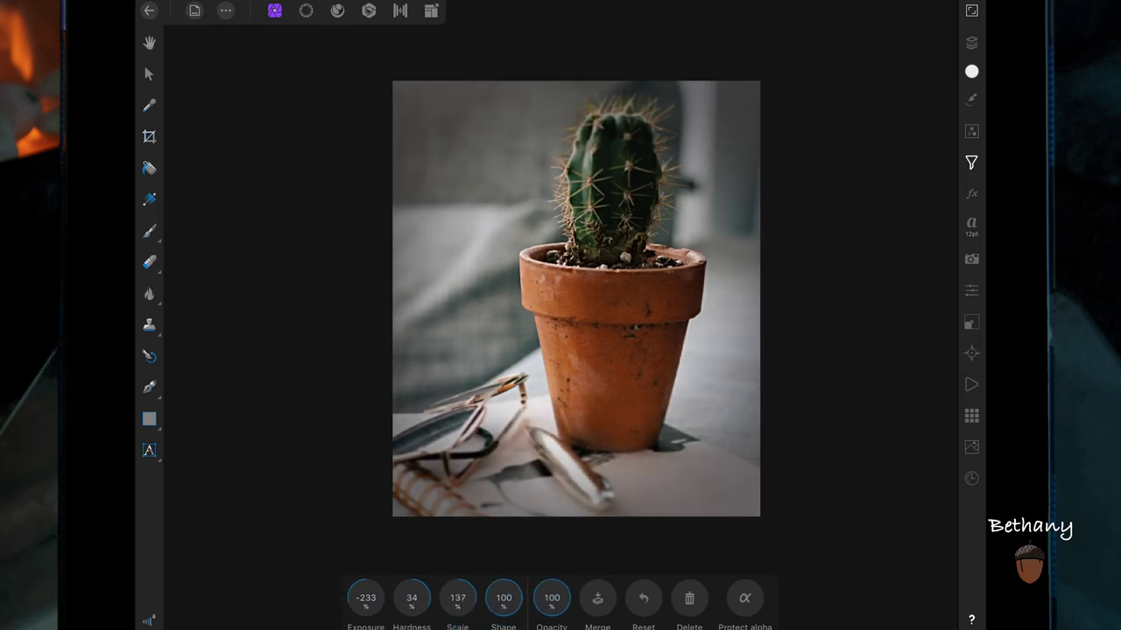
{"action": "left_click_drag", "start_coordinate": [504, 598], "coordinate": [524, 585]}
{"action": "left_click_drag", "start_coordinate": [412, 598], "coordinate": [221, 613]}
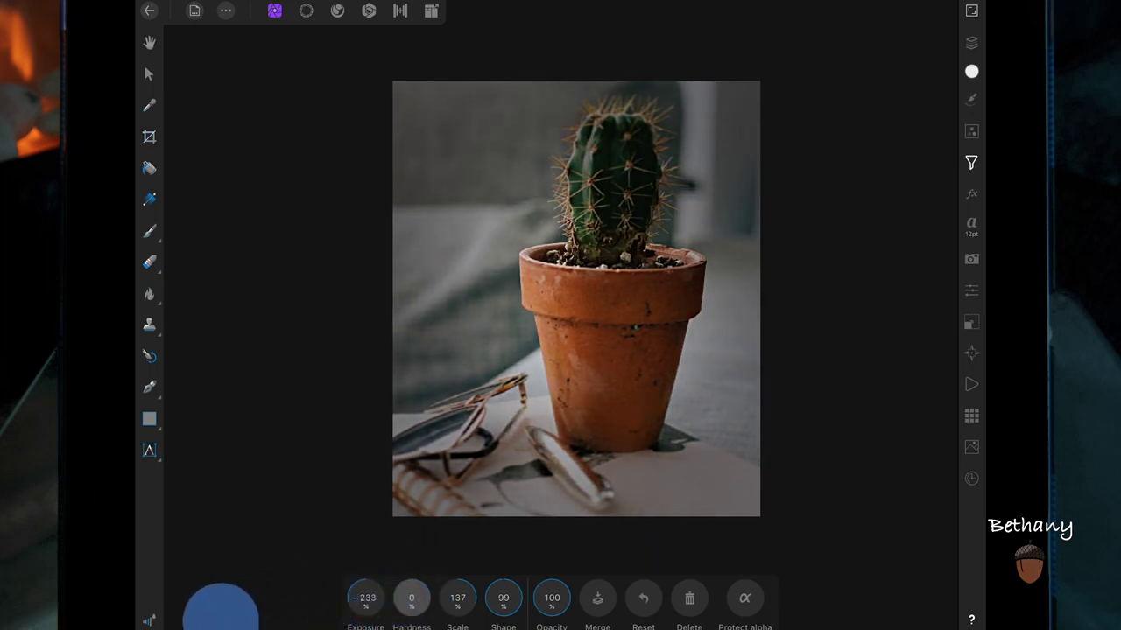
{"action": "mouse_move", "coordinate": [412, 598]}
{"action": "left_mouse_down"}
{"action": "mouse_move", "coordinate": [521, 520]}
{"action": "mouse_move", "coordinate": [372, 568]}
{"action": "mouse_move", "coordinate": [388, 555]}
{"action": "mouse_move", "coordinate": [421, 564]}
{"action": "left_mouse_up"}
{"action": "left_click_drag", "start_coordinate": [366, 598], "coordinate": [518, 548]}
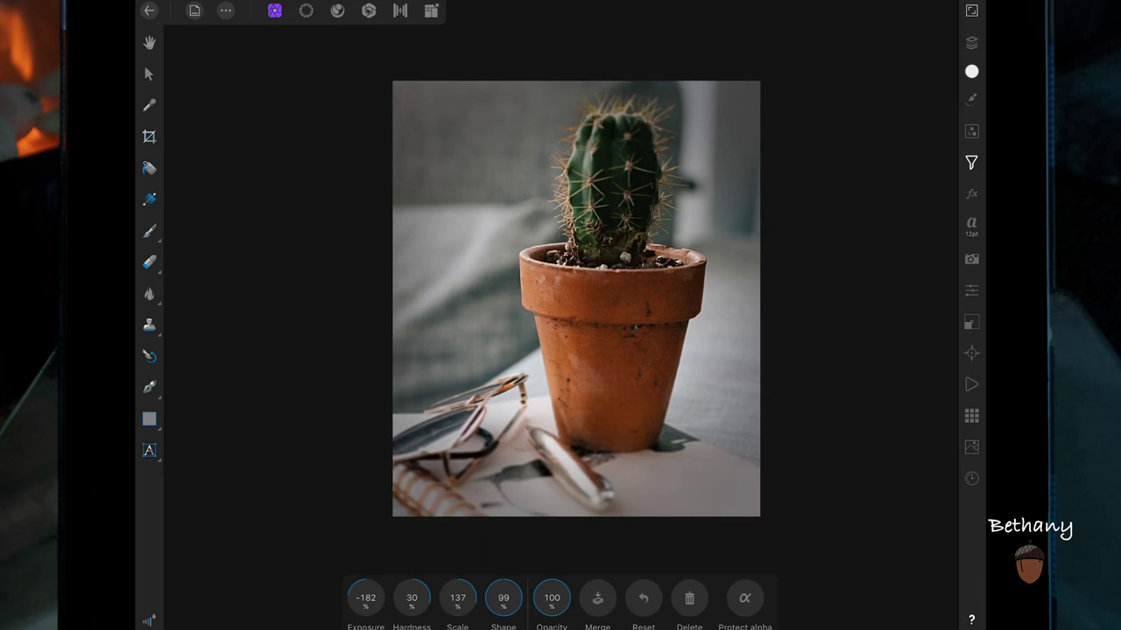
{"action": "left_click_drag", "start_coordinate": [366, 598], "coordinate": [369, 597]}
Trim the image's left edge and resize the girl cutout beside the pot.
{"action": "left_click", "coordinate": [149, 137]}
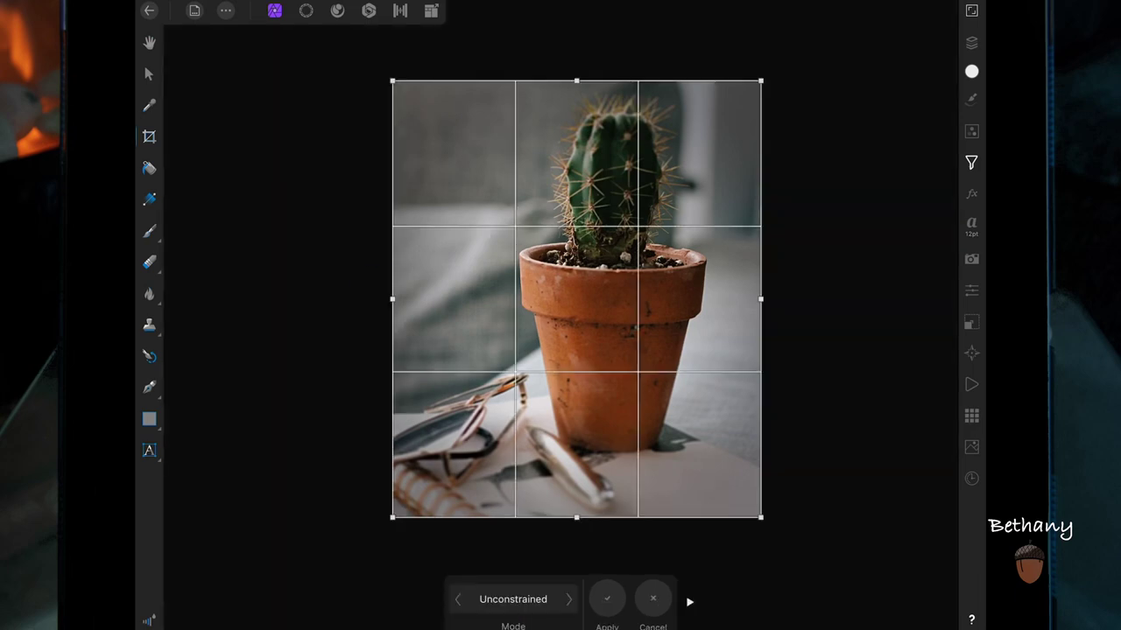
{"action": "left_click_drag", "start_coordinate": [393, 298], "coordinate": [408, 298]}
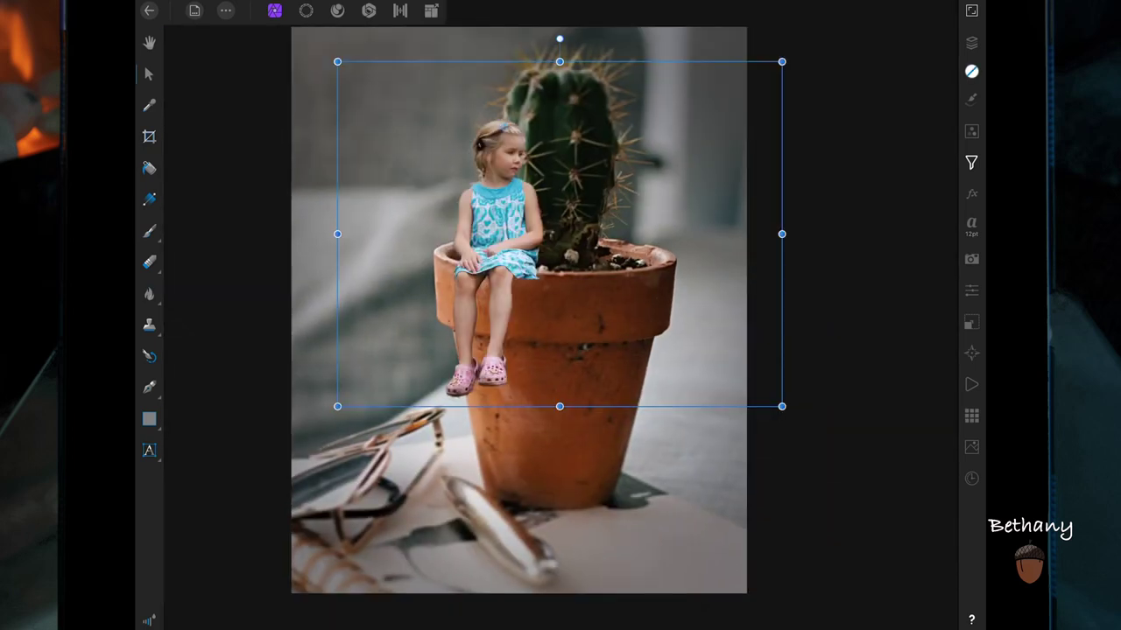
{"action": "mouse_move", "coordinate": [783, 60]}
{"action": "left_mouse_down"}
{"action": "mouse_move", "coordinate": [648, 183]}
{"action": "mouse_move", "coordinate": [605, 200]}
{"action": "left_mouse_up"}
Move the girl onto the pot rim and flip her horizontally.
{"action": "left_click_drag", "start_coordinate": [563, 233], "coordinate": [629, 223]}
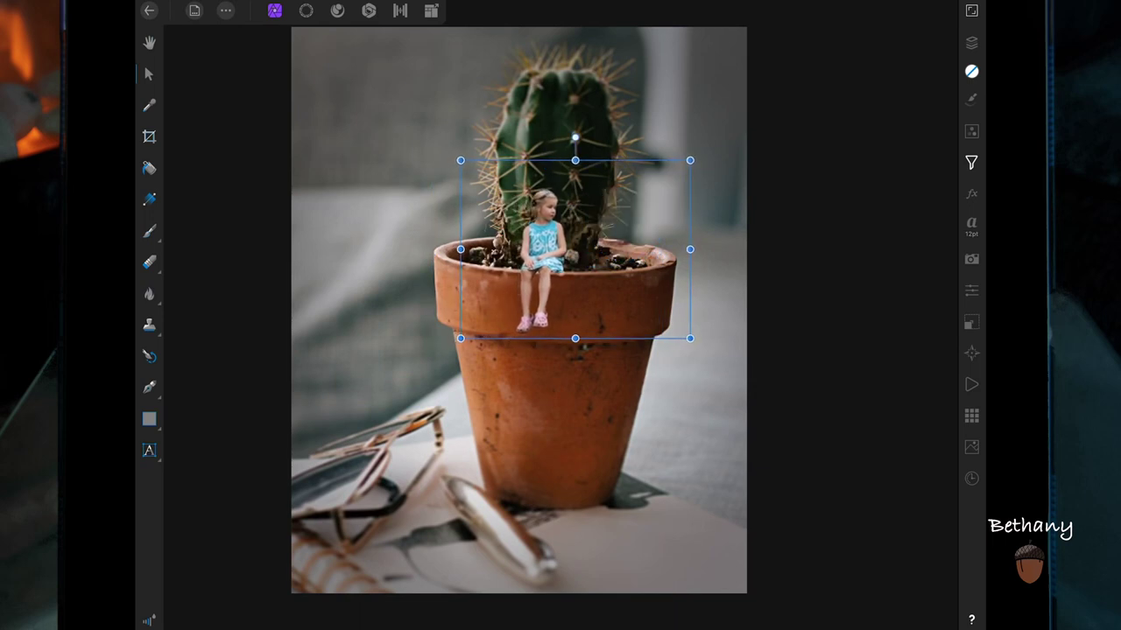
{"action": "left_click", "coordinate": [971, 322]}
{"action": "left_click", "coordinate": [896, 169]}
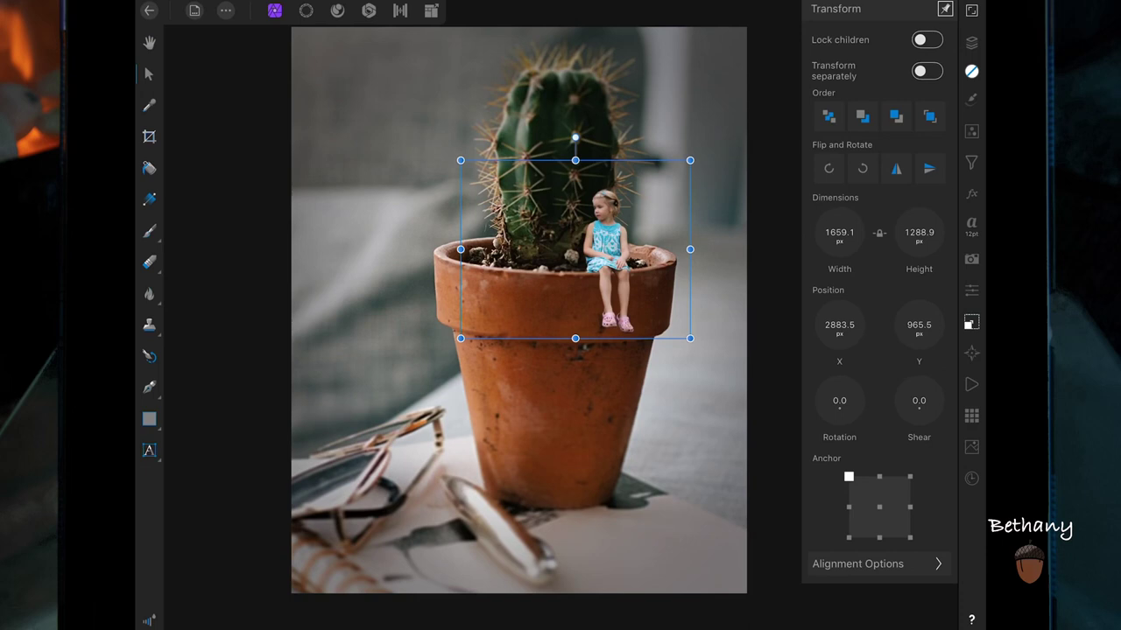
{"action": "left_click", "coordinate": [971, 42]}
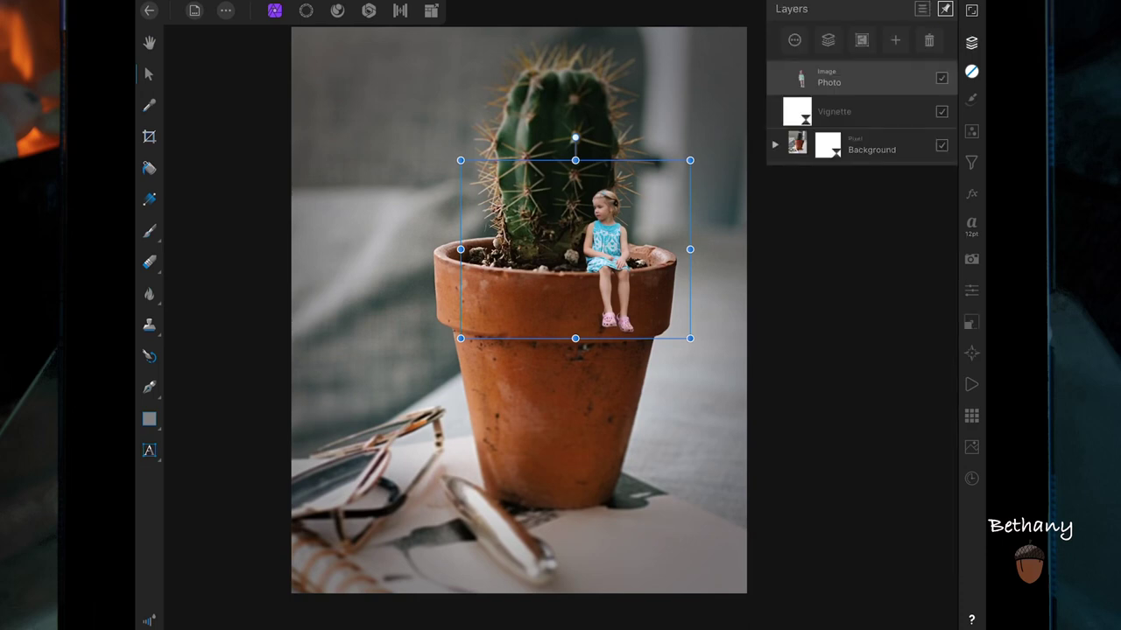
{"action": "left_click", "coordinate": [971, 42]}
Nudge the girl slightly left along the rim and check her Photo layer.
{"action": "left_click_drag", "start_coordinate": [625, 295], "coordinate": [582, 298]}
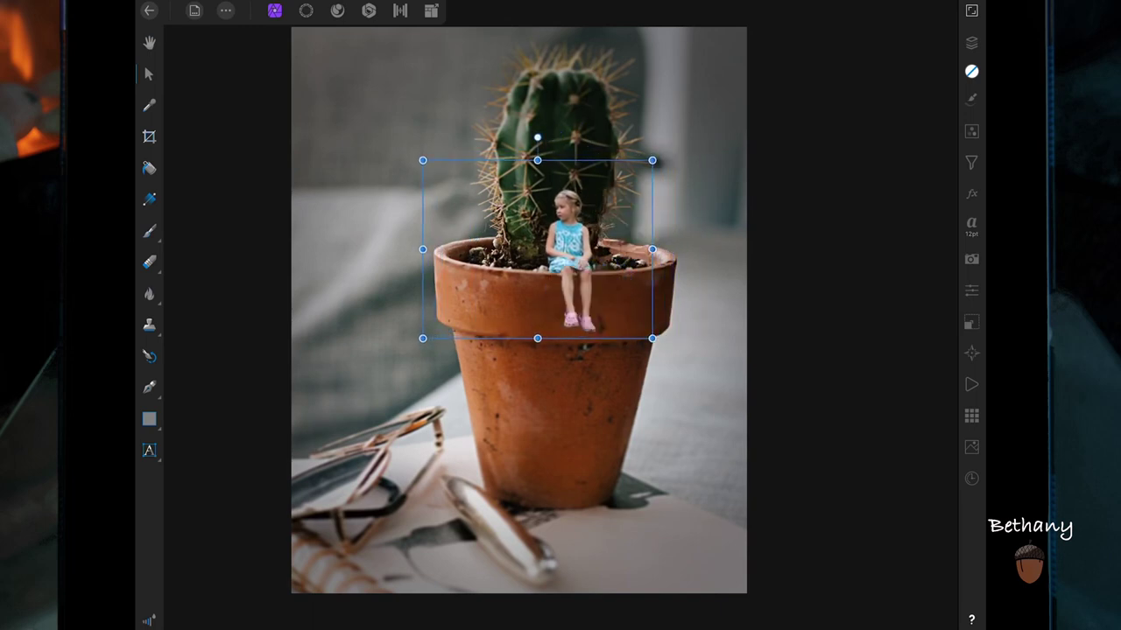
{"action": "scroll", "coordinate": [662, 355], "scroll_direction": "up", "scroll_amount": 5}
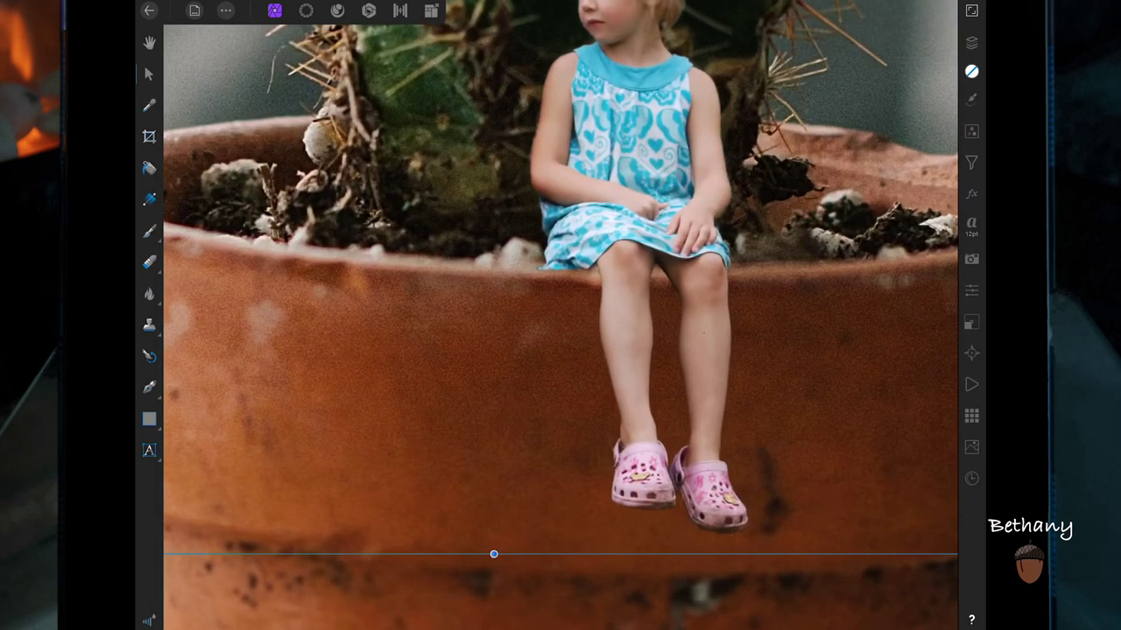
{"action": "scroll", "coordinate": [700, 359], "scroll_direction": "down", "scroll_amount": 5}
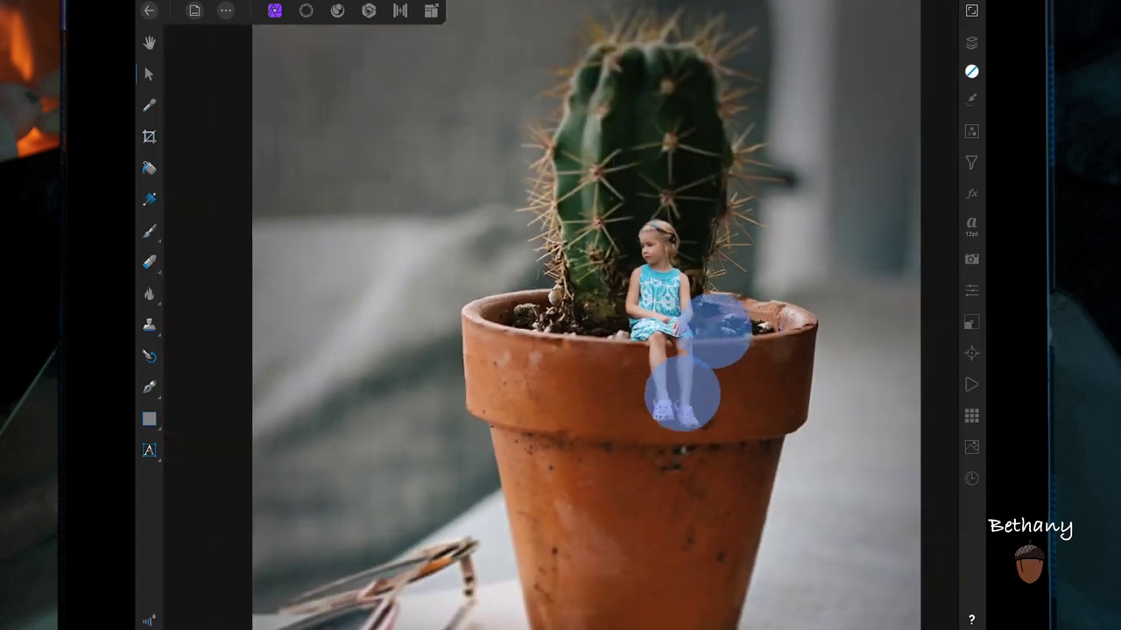
{"action": "scroll", "coordinate": [730, 389], "scroll_direction": "down", "scroll_amount": 3}
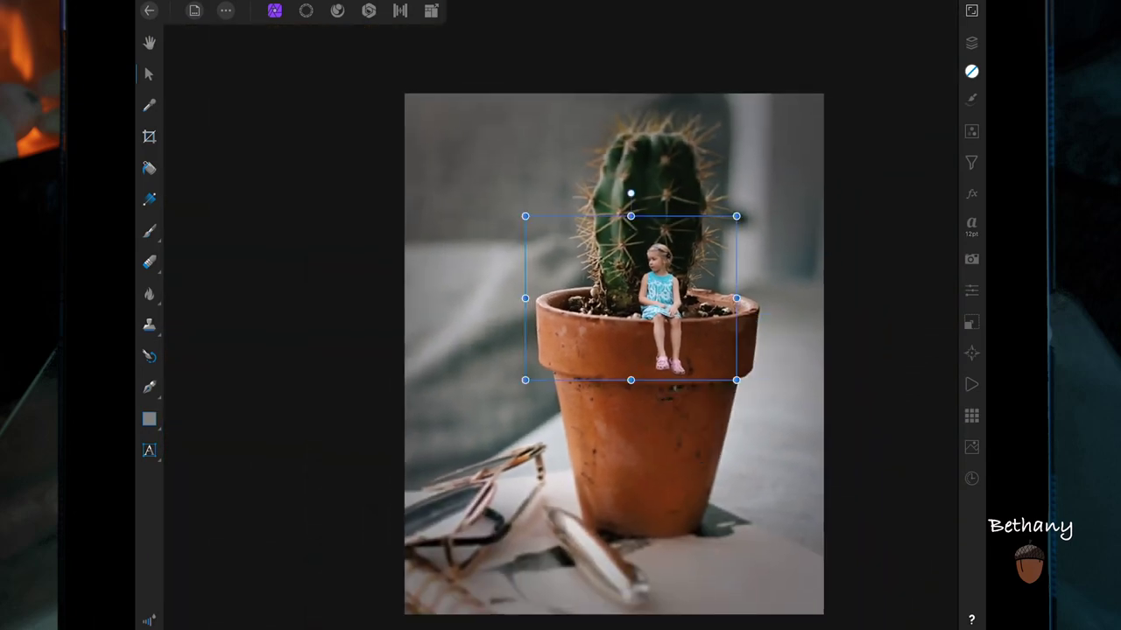
{"action": "left_click", "coordinate": [971, 42]}
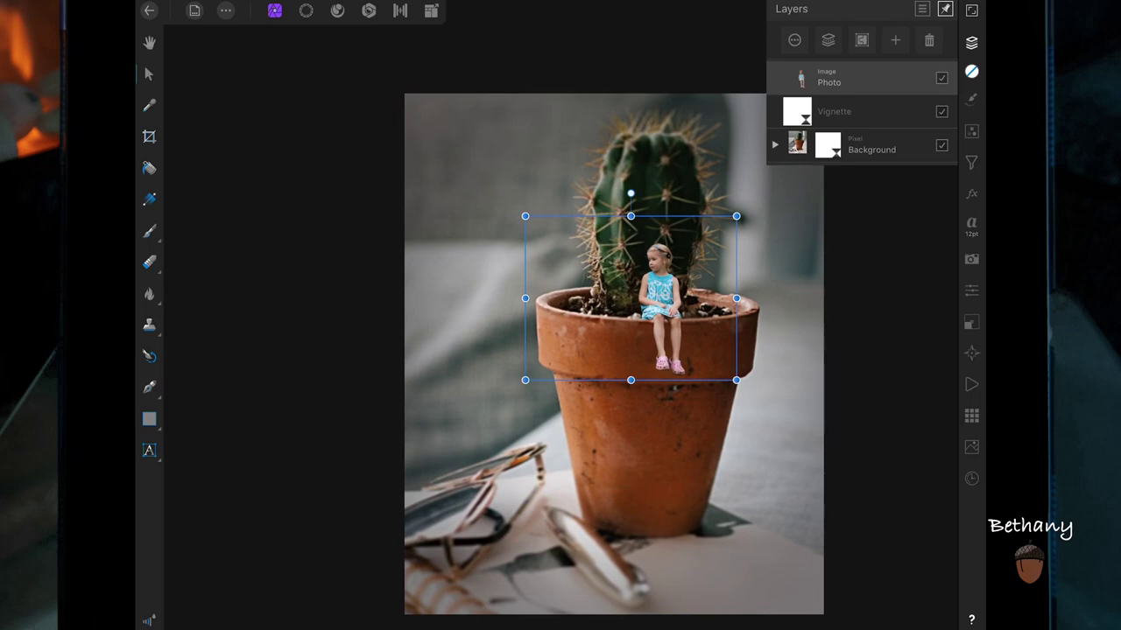
Erase the girl's edge along the pot rim with a 17 px eraser.
{"action": "left_click", "coordinate": [149, 262]}
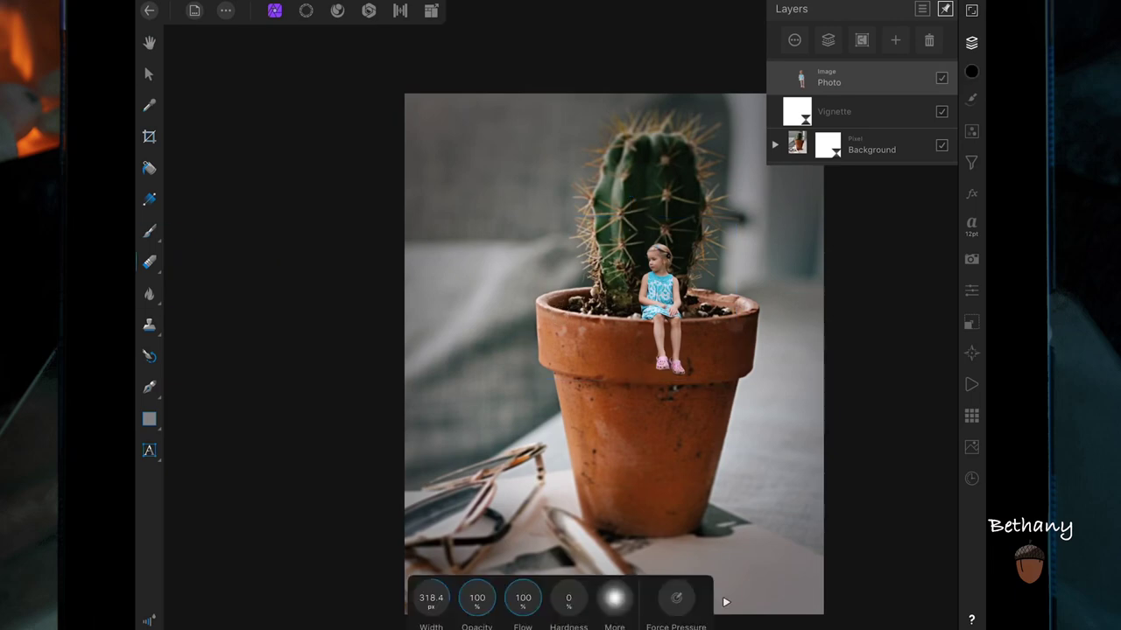
{"action": "scroll", "coordinate": [806, 364], "scroll_direction": "up", "scroll_amount": 5}
{"action": "scroll", "coordinate": [716, 385], "scroll_direction": "up", "scroll_amount": 3}
{"action": "mouse_move", "coordinate": [431, 598]}
{"action": "left_mouse_down"}
{"action": "mouse_move", "coordinate": [365, 582]}
{"action": "mouse_move", "coordinate": [394, 582]}
{"action": "left_mouse_up"}
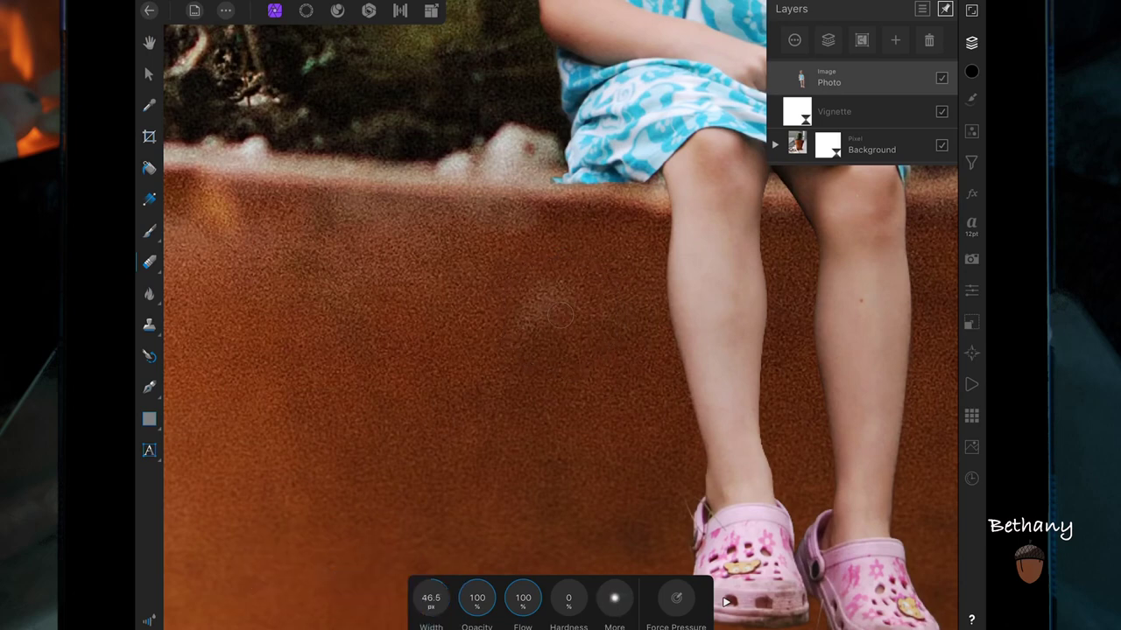
{"action": "mouse_move", "coordinate": [620, 196]}
{"action": "left_mouse_down"}
{"action": "mouse_move", "coordinate": [524, 189]}
{"action": "mouse_move", "coordinate": [643, 201]}
{"action": "mouse_move", "coordinate": [484, 206]}
{"action": "left_mouse_up"}
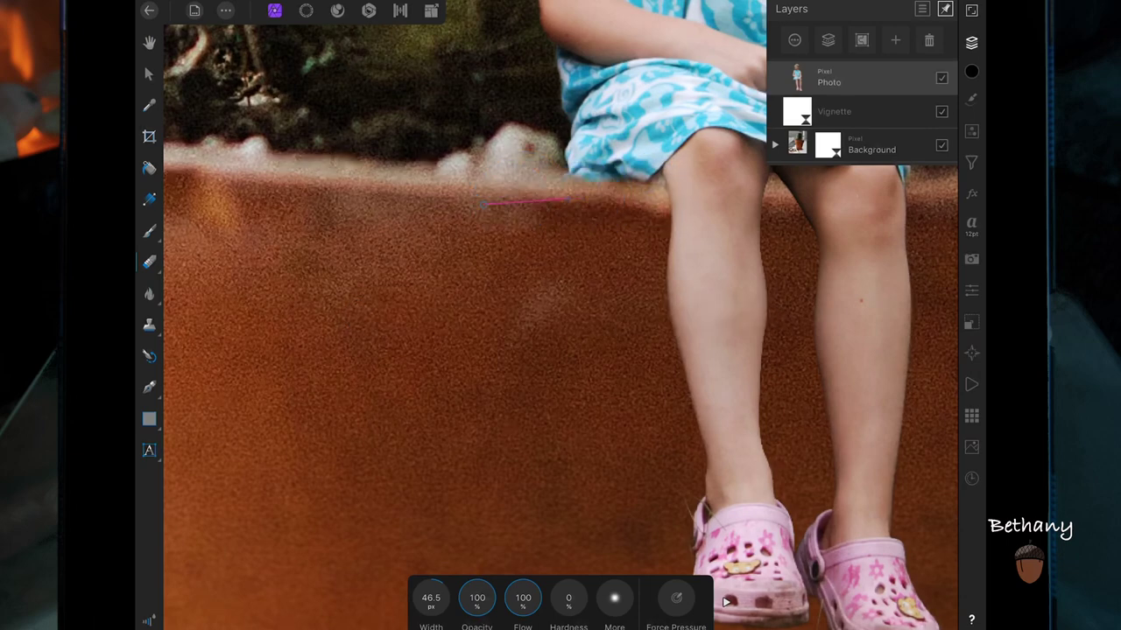
{"action": "scroll", "coordinate": [753, 324], "scroll_direction": "down", "scroll_amount": 5}
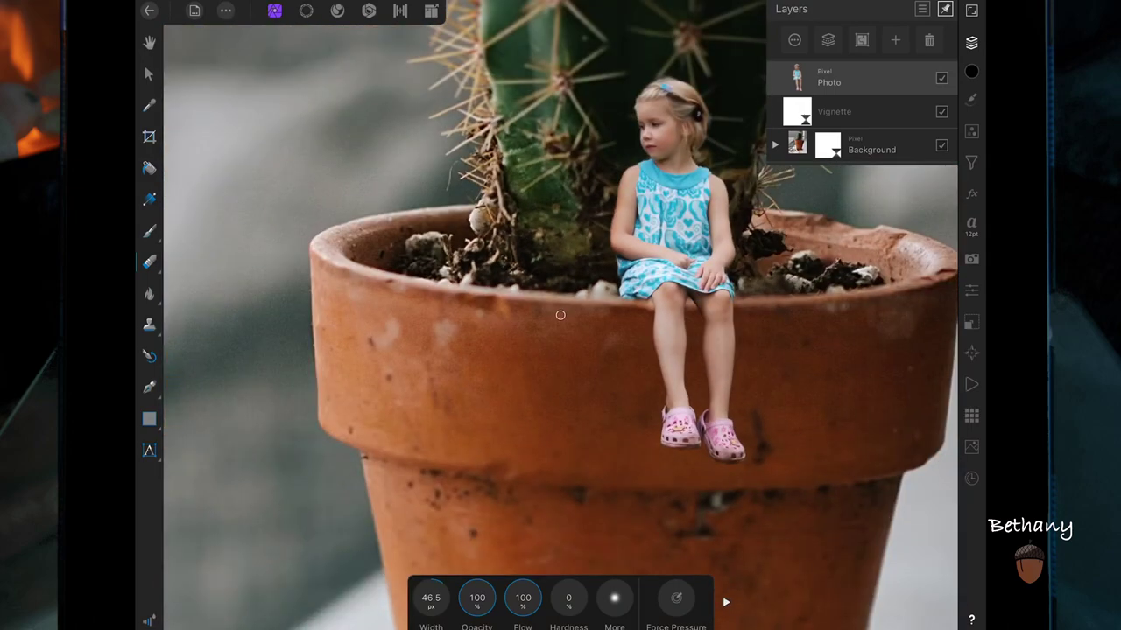
{"action": "scroll", "coordinate": [648, 315], "scroll_direction": "down", "scroll_amount": 5}
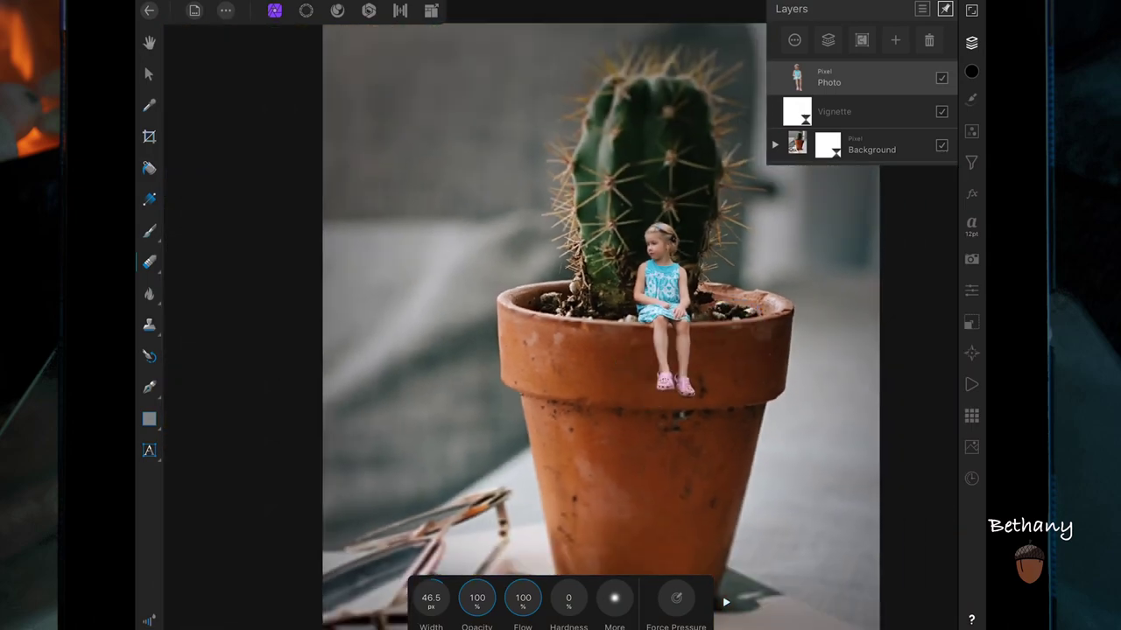
{"action": "scroll", "coordinate": [718, 455], "scroll_direction": "up", "scroll_amount": 5}
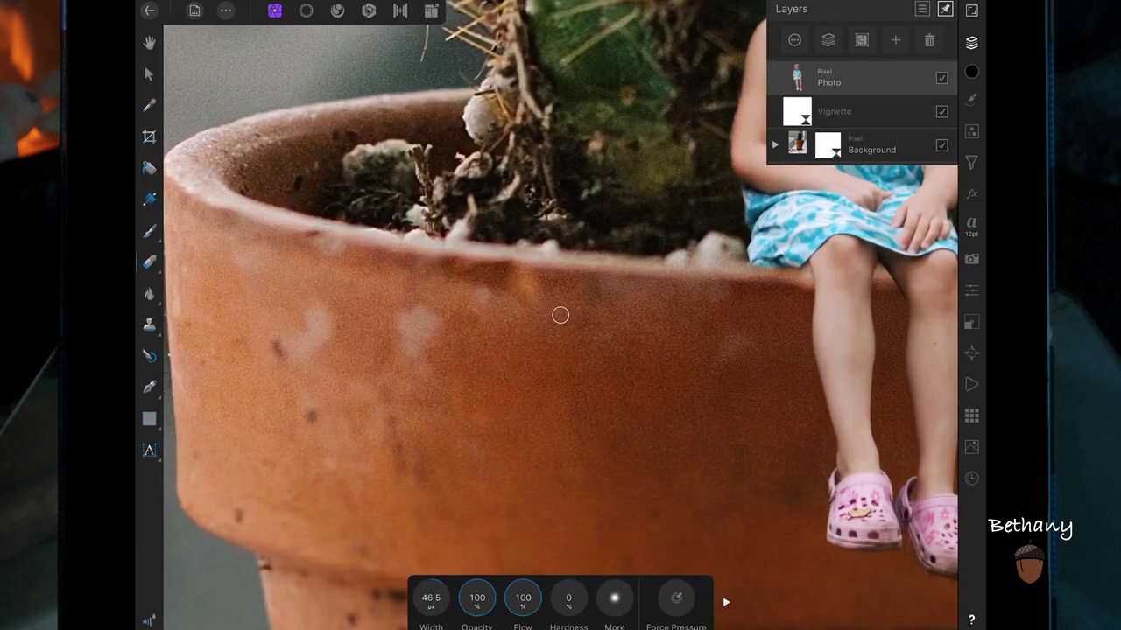
Softly erase the dress edge against the rim with a 34%-opacity, 28.1 px eraser.
{"action": "left_click_drag", "start_coordinate": [477, 598], "coordinate": [368, 585]}
{"action": "scroll", "coordinate": [805, 455], "scroll_direction": "up", "scroll_amount": 5}
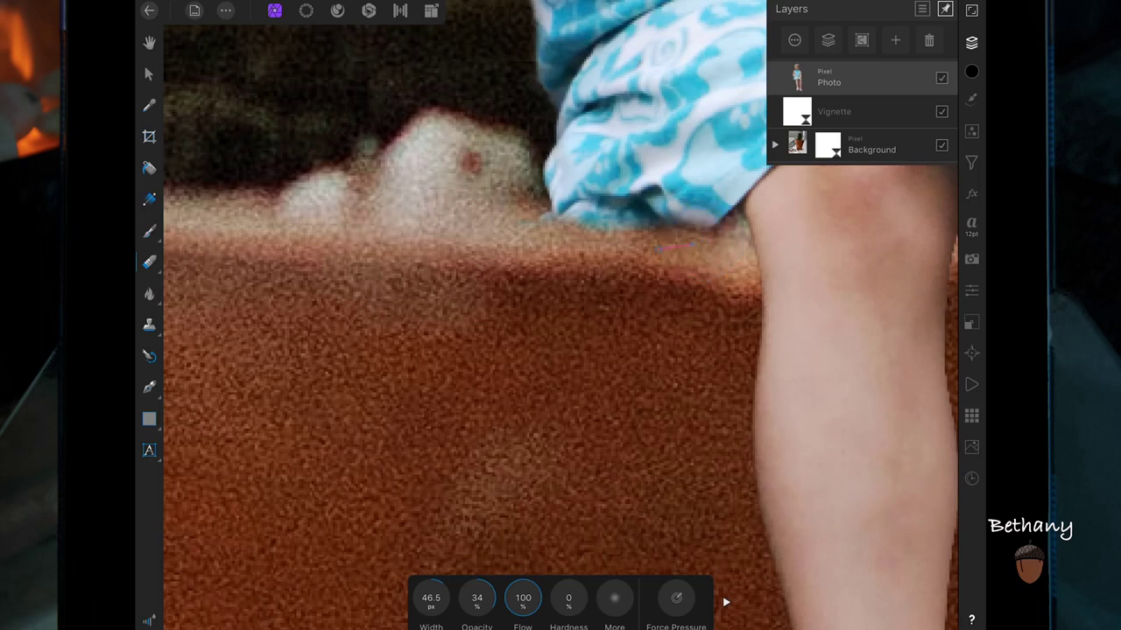
{"action": "left_click_drag", "start_coordinate": [683, 257], "coordinate": [706, 250]}
{"action": "left_click_drag", "start_coordinate": [431, 598], "coordinate": [400, 580]}
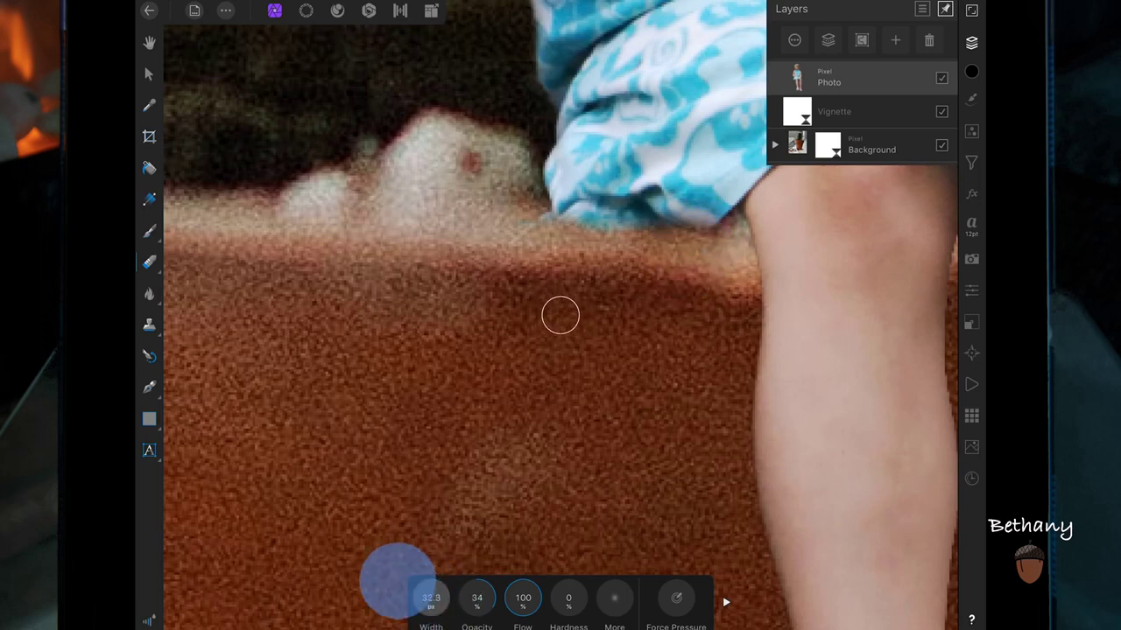
{"action": "left_click_drag", "start_coordinate": [708, 237], "coordinate": [553, 269]}
{"action": "scroll", "coordinate": [745, 380], "scroll_direction": "down", "scroll_amount": 5}
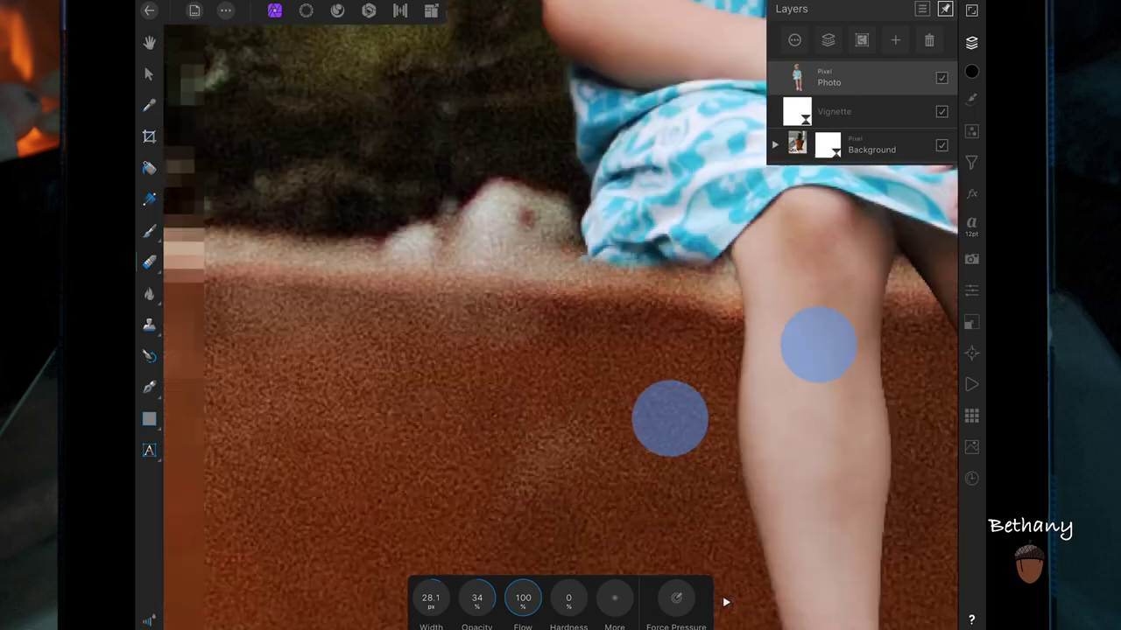
{"action": "scroll", "coordinate": [713, 415], "scroll_direction": "down", "scroll_amount": 5}
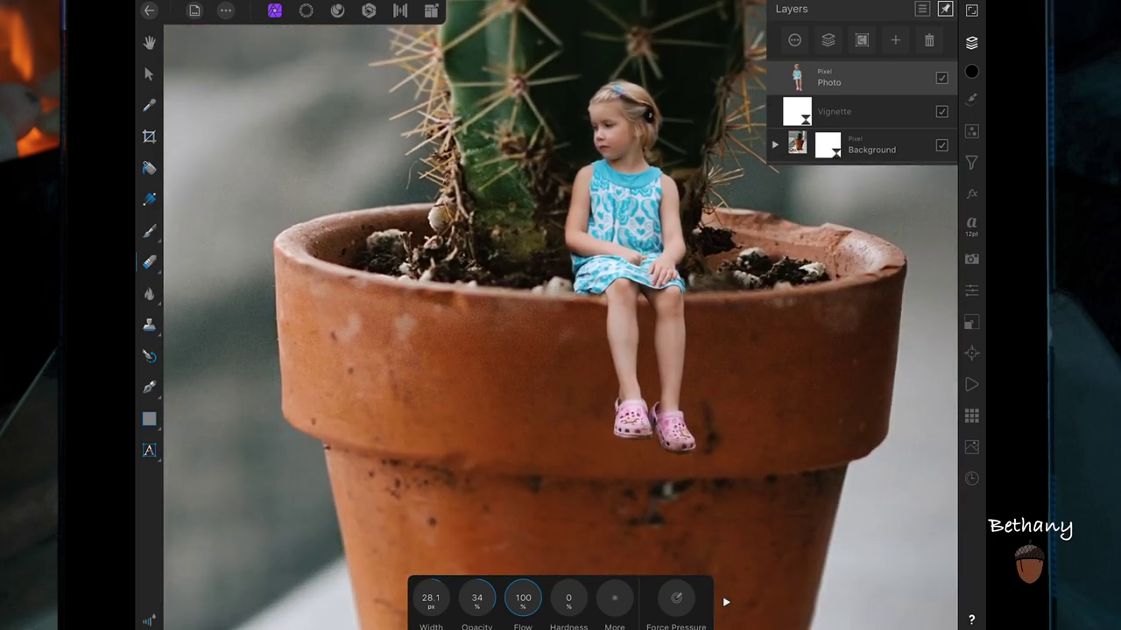
{"action": "scroll", "coordinate": [805, 350], "scroll_direction": "down", "scroll_amount": 5}
{"action": "scroll", "coordinate": [736, 350], "scroll_direction": "down", "scroll_amount": 5}
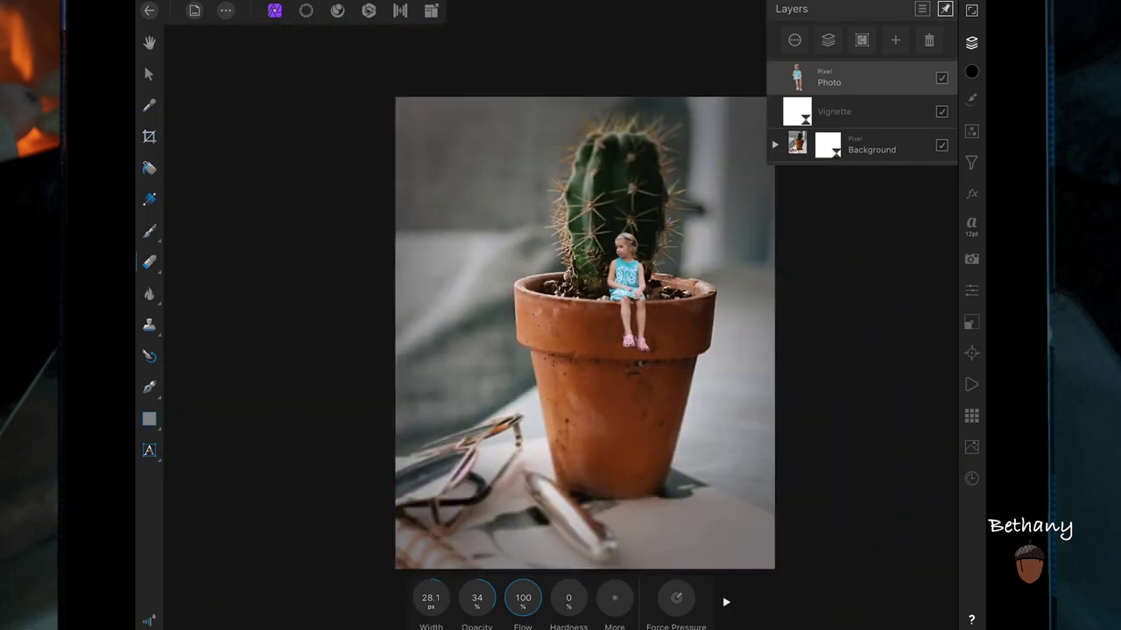
{"action": "left_click", "coordinate": [971, 42]}
Add an HSL adjustment nested inside the girl's Photo layer.
{"action": "left_click", "coordinate": [971, 131]}
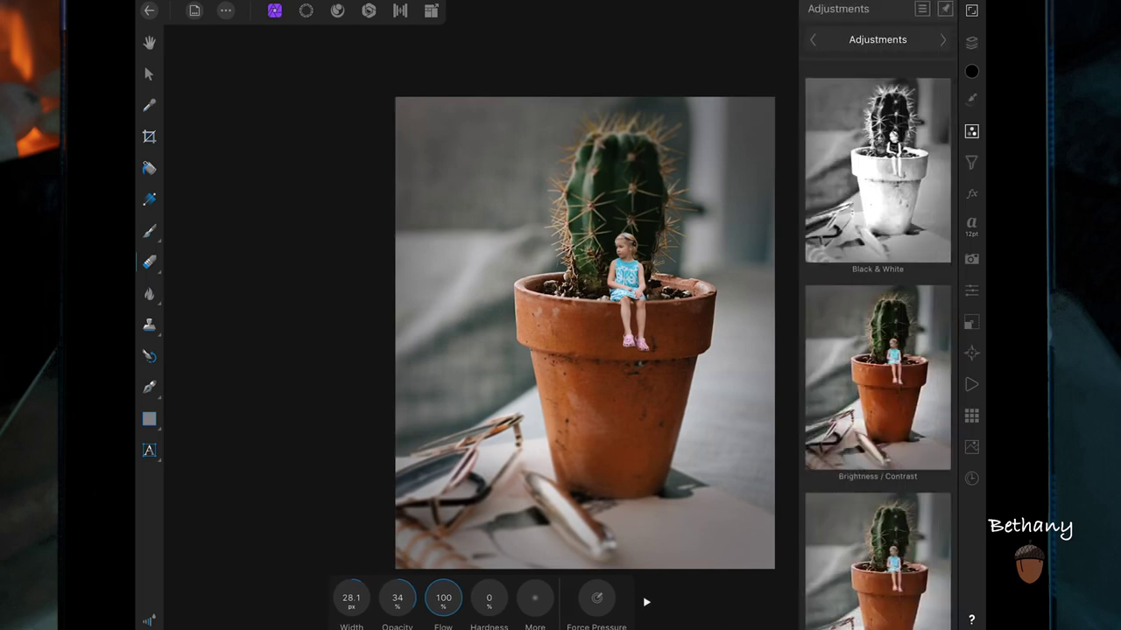
{"action": "scroll", "coordinate": [928, 324], "scroll_direction": "down", "scroll_amount": 5}
{"action": "scroll", "coordinate": [913, 359], "scroll_direction": "down", "scroll_amount": 3}
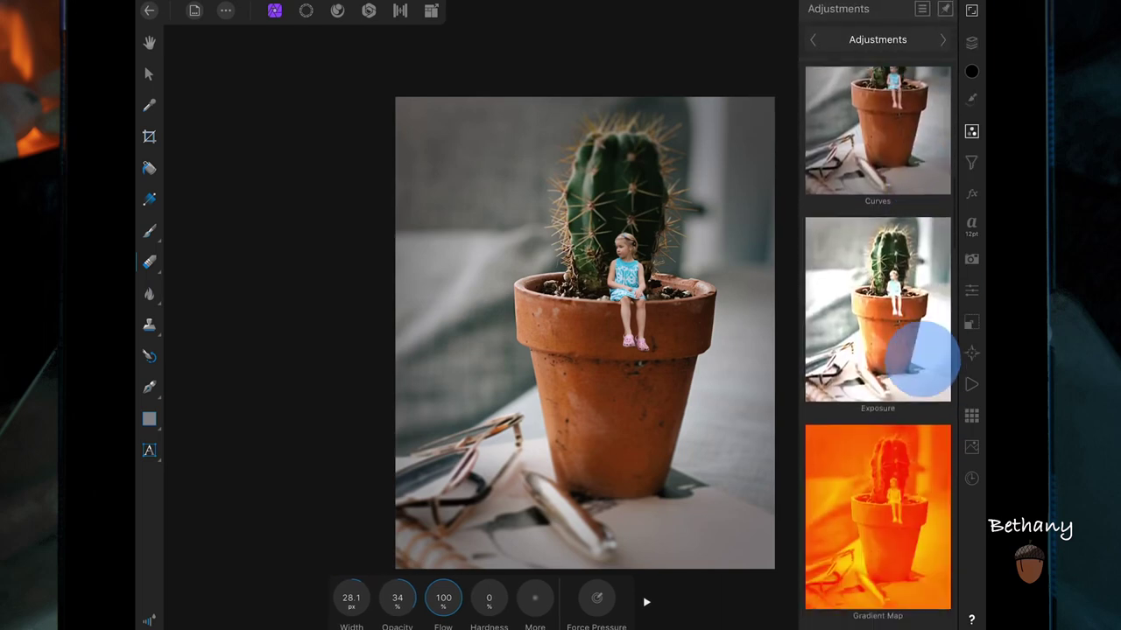
{"action": "scroll", "coordinate": [931, 297], "scroll_direction": "down", "scroll_amount": 3}
{"action": "left_click", "coordinate": [890, 403]}
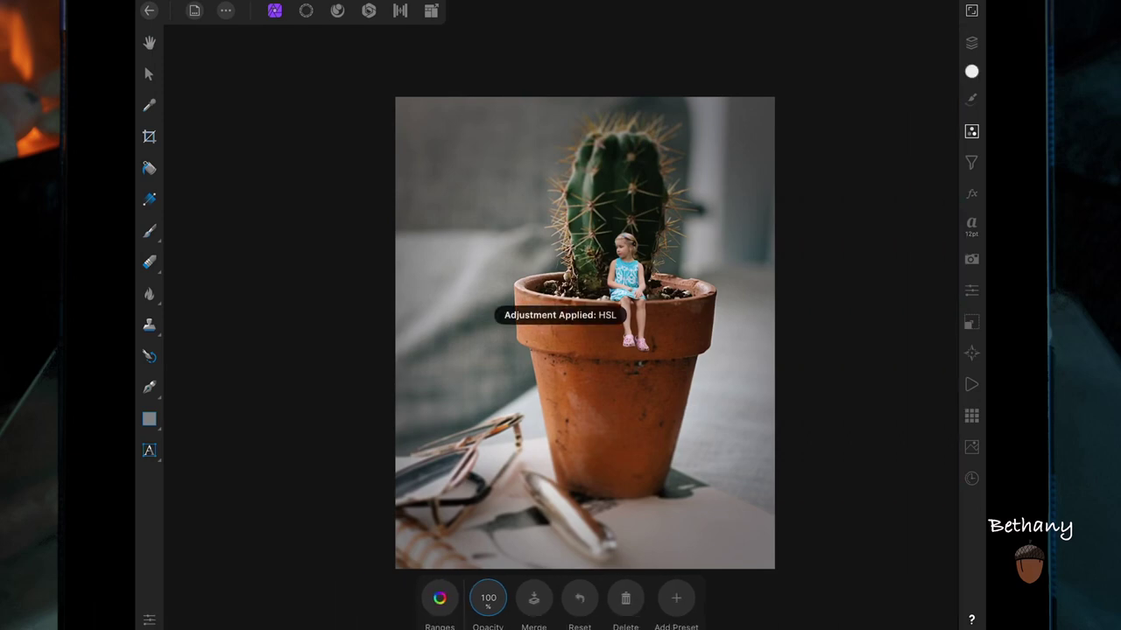
{"action": "left_click", "coordinate": [971, 42]}
{"action": "left_click_drag", "start_coordinate": [895, 78], "coordinate": [910, 105]}
Set the HSL saturation to -21% and luminance to -19%.
{"action": "left_click", "coordinate": [440, 598]}
{"action": "left_click_drag", "start_coordinate": [524, 492], "coordinate": [511, 492]}
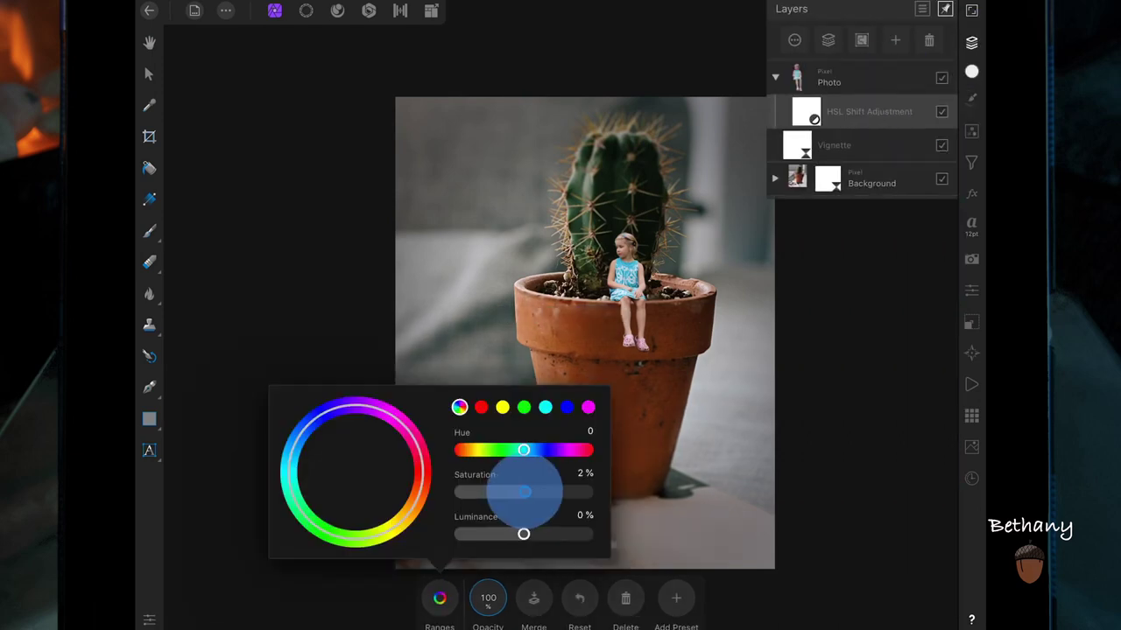
{"action": "left_click_drag", "start_coordinate": [524, 534], "coordinate": [512, 534]}
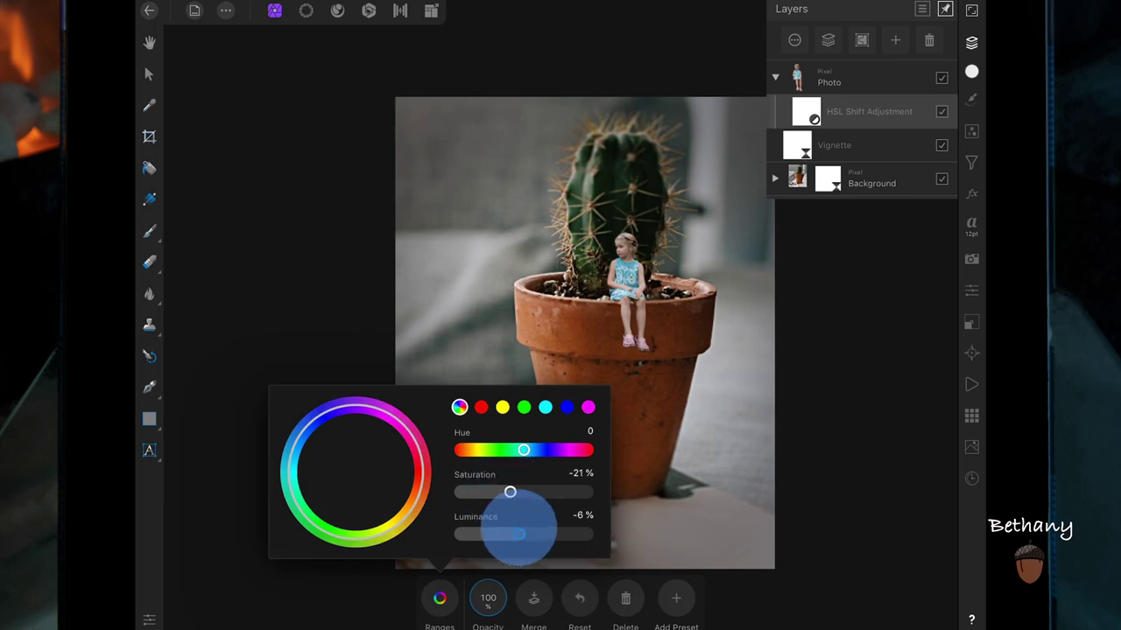
{"action": "left_click", "coordinate": [439, 598]}
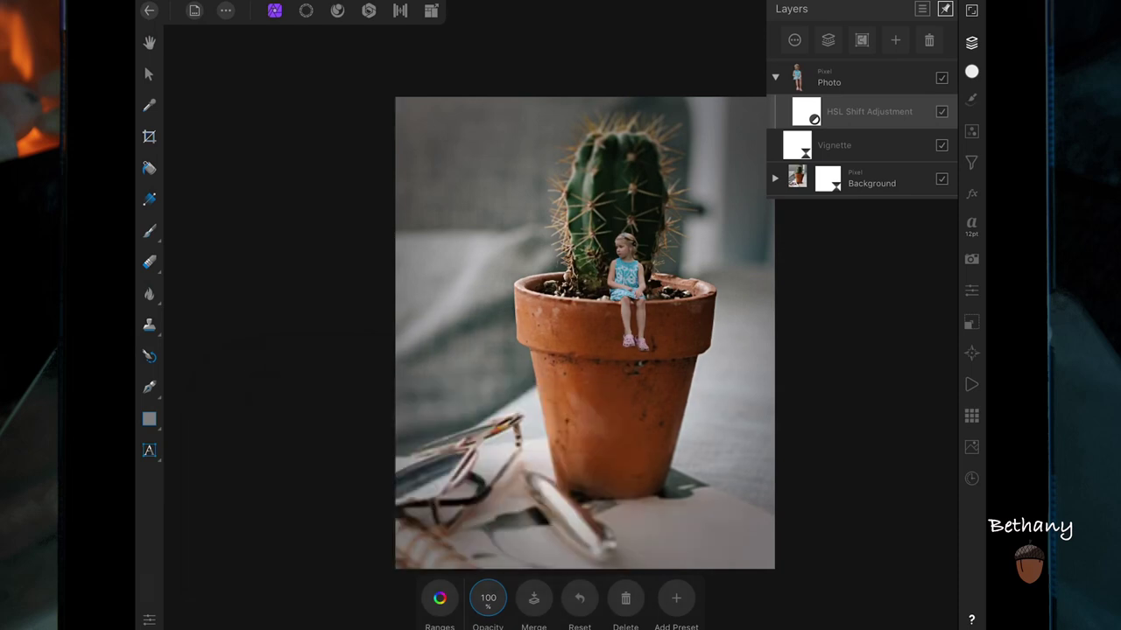
{"action": "left_click", "coordinate": [971, 131]}
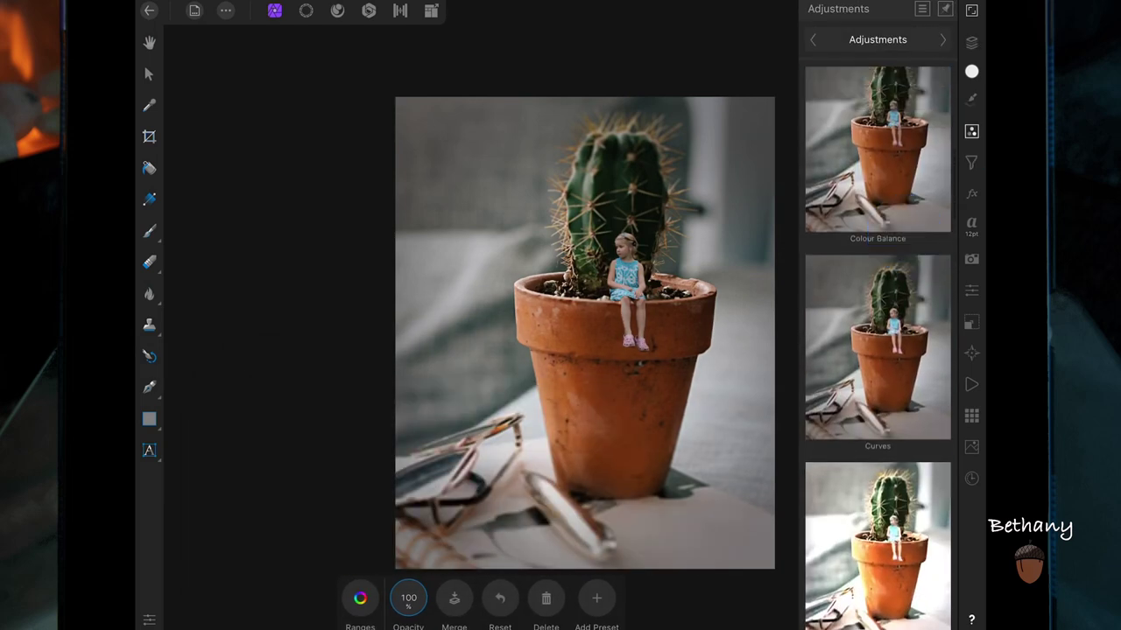
Add a Colour Balance with midtones at C/R 26%, M/G -12%, Y/B -27%.
{"action": "left_click", "coordinate": [910, 184]}
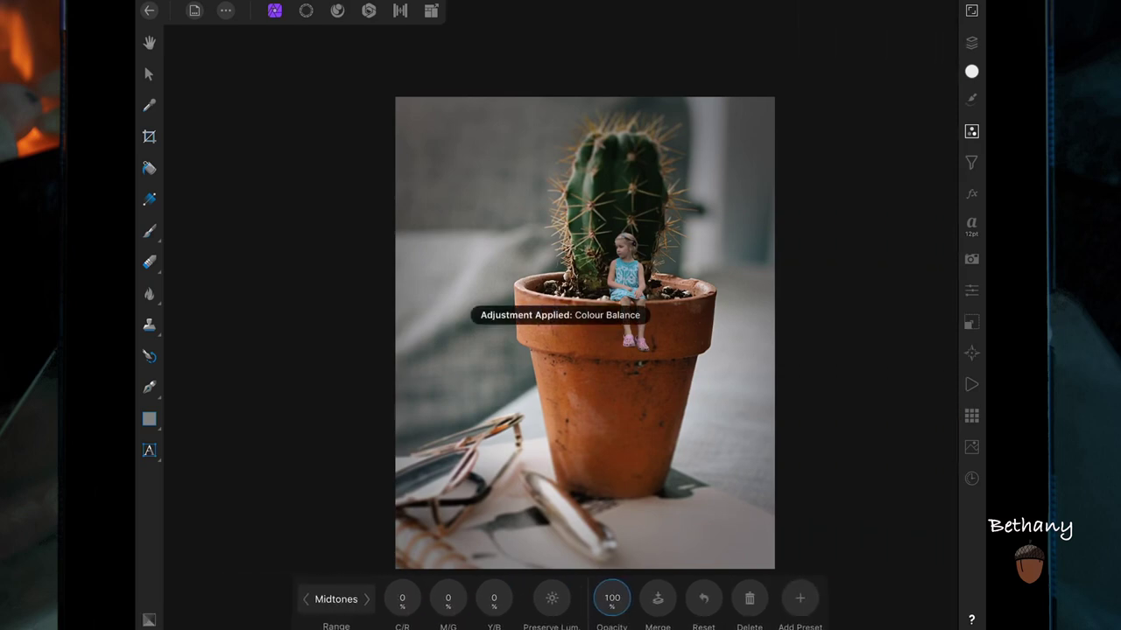
{"action": "mouse_move", "coordinate": [402, 598]}
{"action": "left_mouse_down"}
{"action": "mouse_move", "coordinate": [486, 587]}
{"action": "mouse_move", "coordinate": [420, 604]}
{"action": "left_mouse_up"}
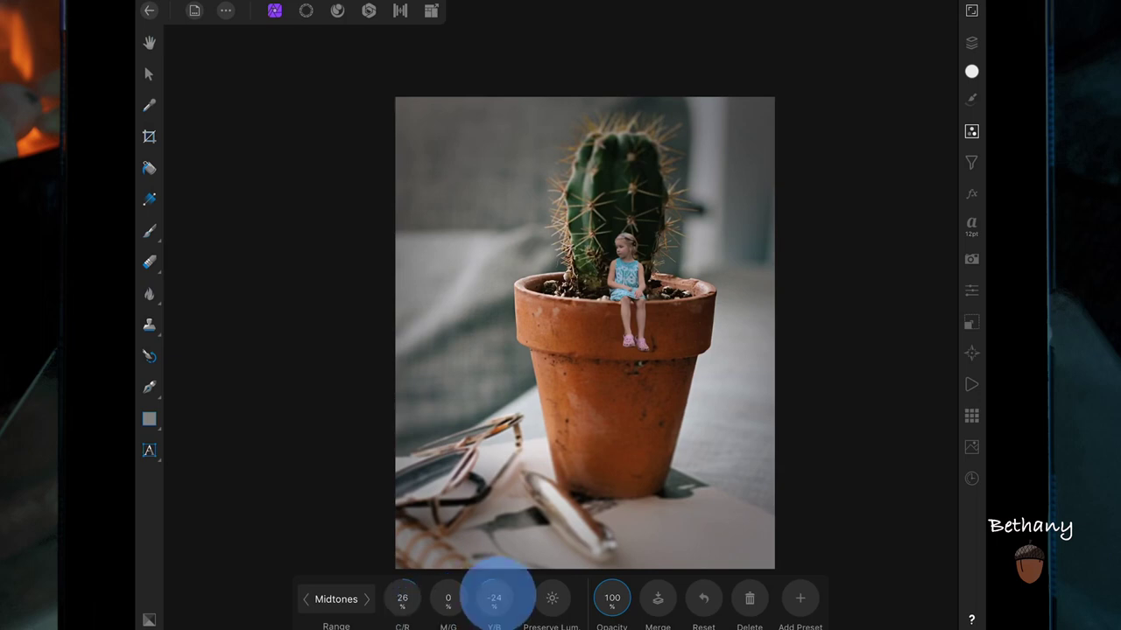
{"action": "left_click_drag", "start_coordinate": [500, 596], "coordinate": [412, 600]}
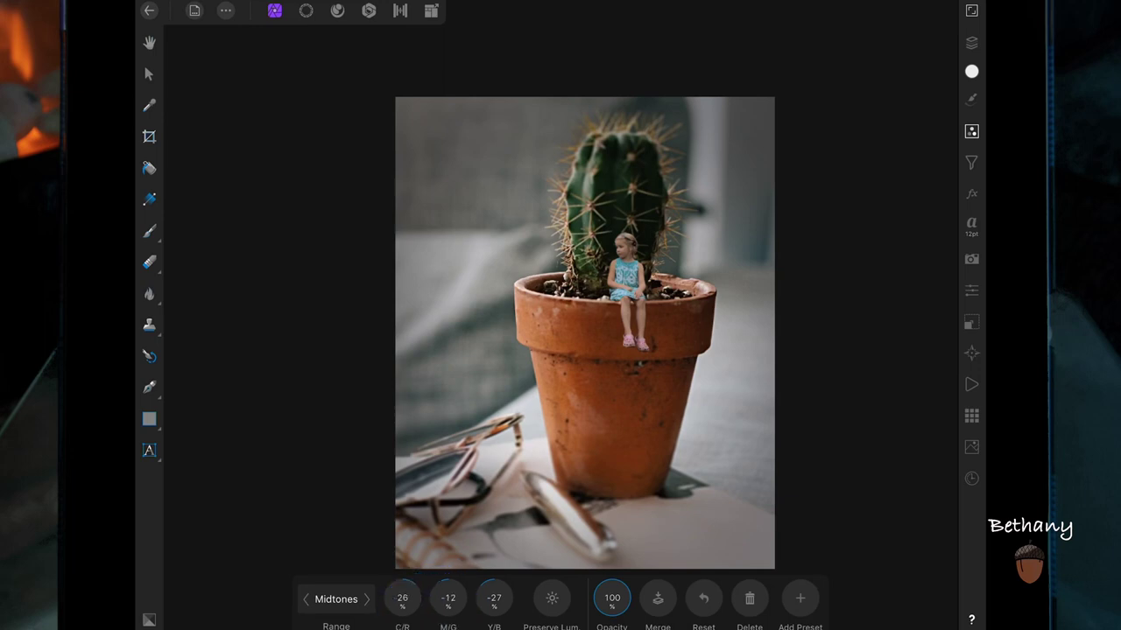
{"action": "left_click", "coordinate": [971, 130]}
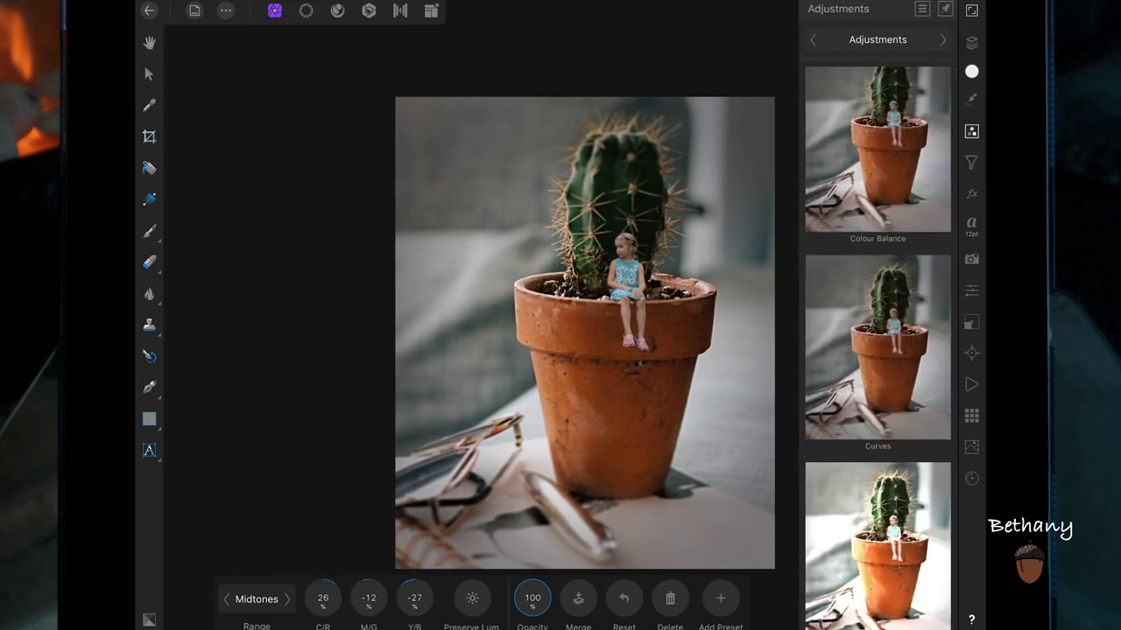
{"action": "scroll", "coordinate": [878, 351], "scroll_direction": "down", "scroll_amount": 5}
Add an Exposure adjustment set to -0.80.
{"action": "left_click", "coordinate": [877, 267]}
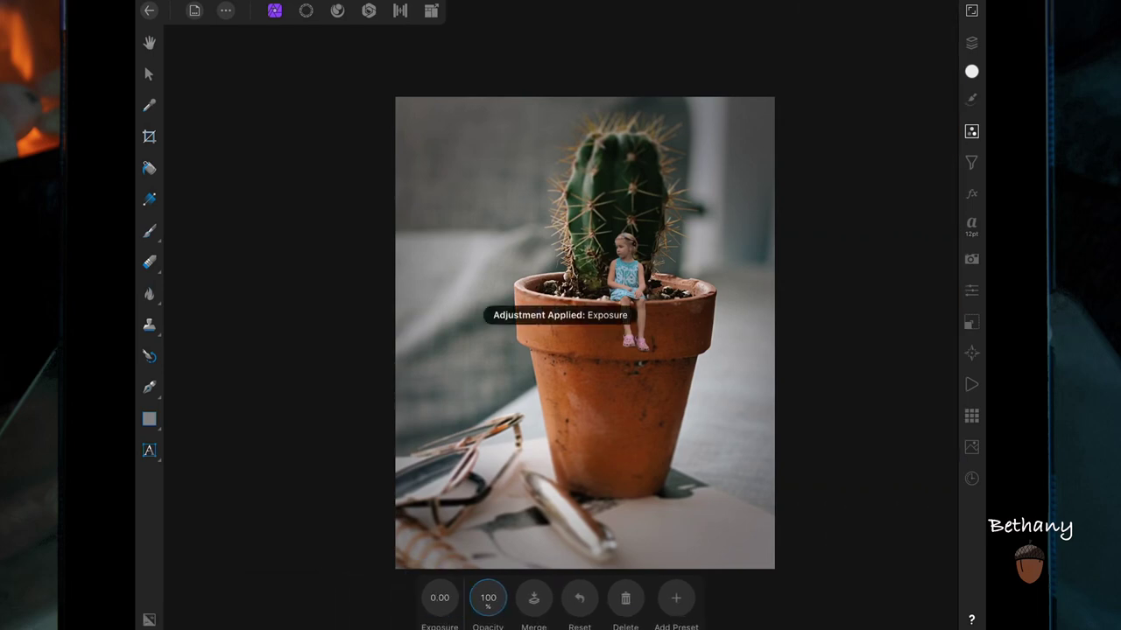
{"action": "left_click_drag", "start_coordinate": [440, 598], "coordinate": [408, 604]}
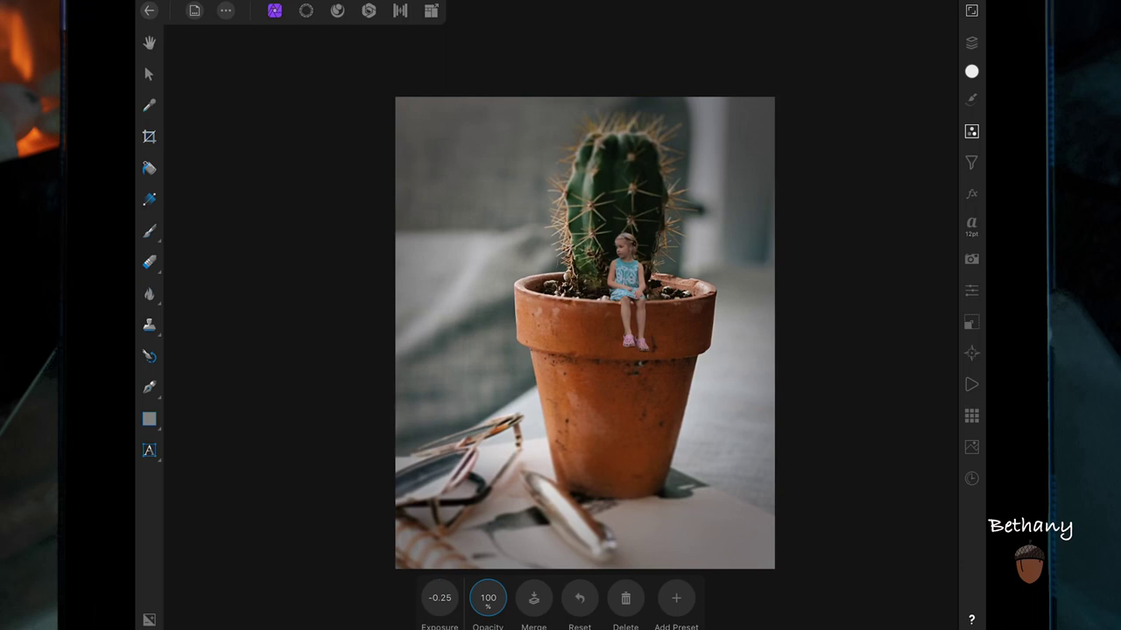
{"action": "left_click_drag", "start_coordinate": [440, 598], "coordinate": [364, 607]}
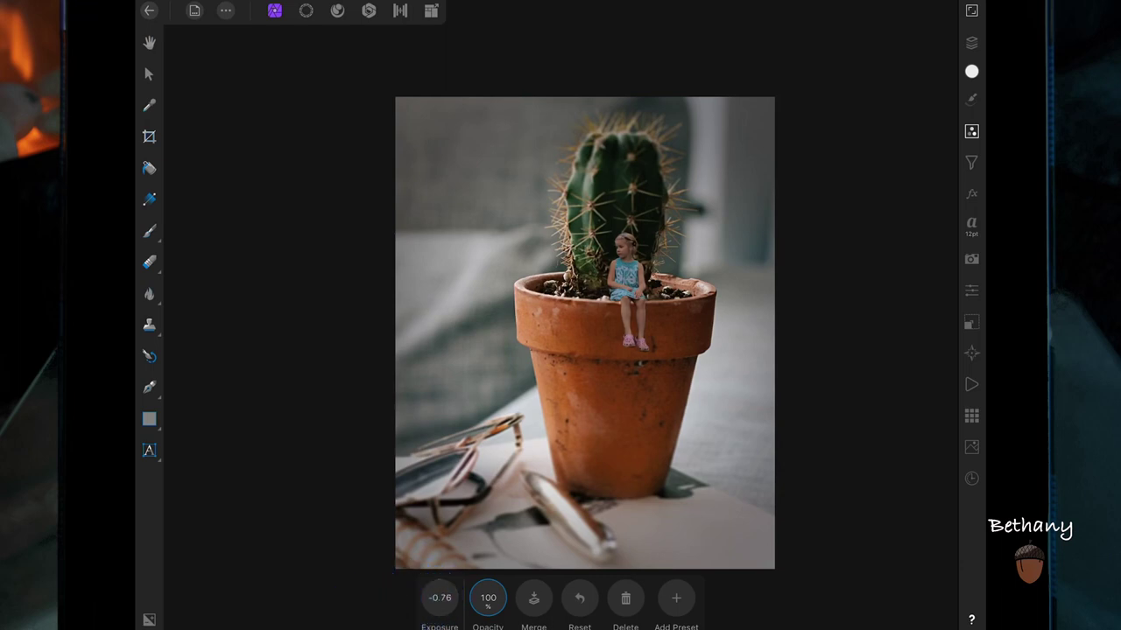
{"action": "left_click_drag", "start_coordinate": [440, 598], "coordinate": [435, 598]}
Rasterise the Photo layer so its adjustments merge into one pixel layer.
{"action": "left_click", "coordinate": [971, 42]}
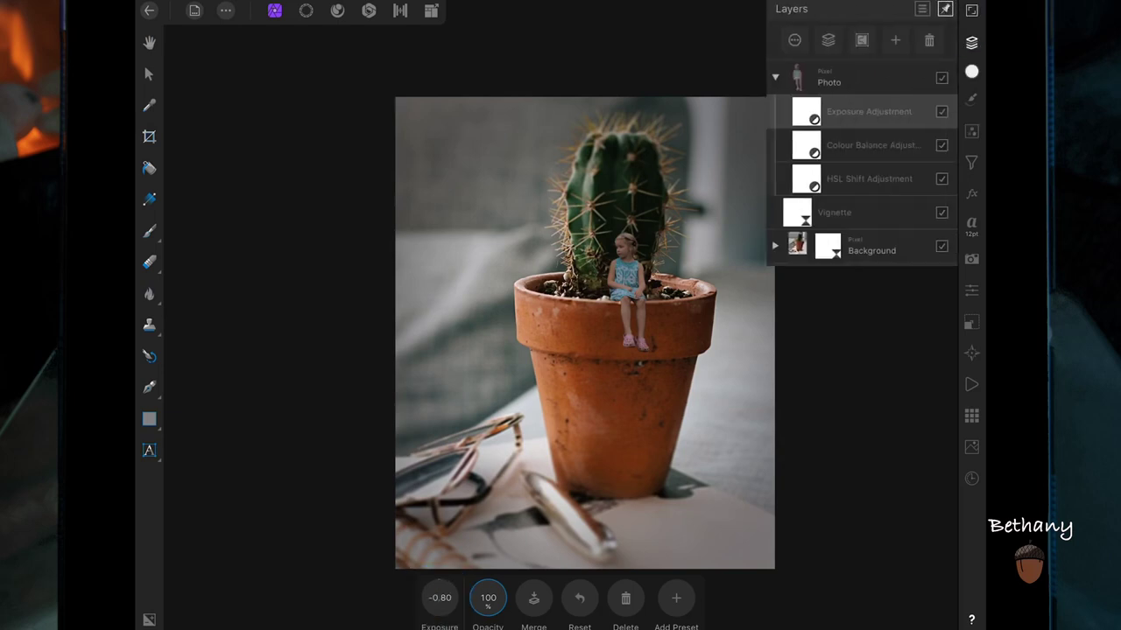
{"action": "left_click", "coordinate": [826, 77]}
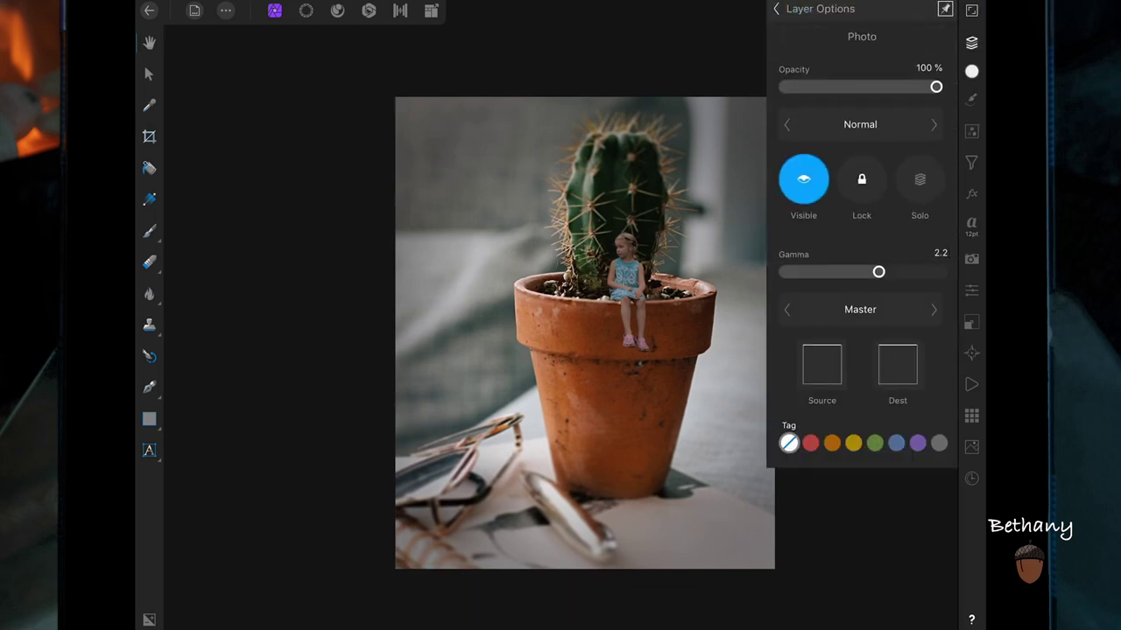
{"action": "left_click", "coordinate": [776, 8]}
{"action": "left_click", "coordinate": [828, 39]}
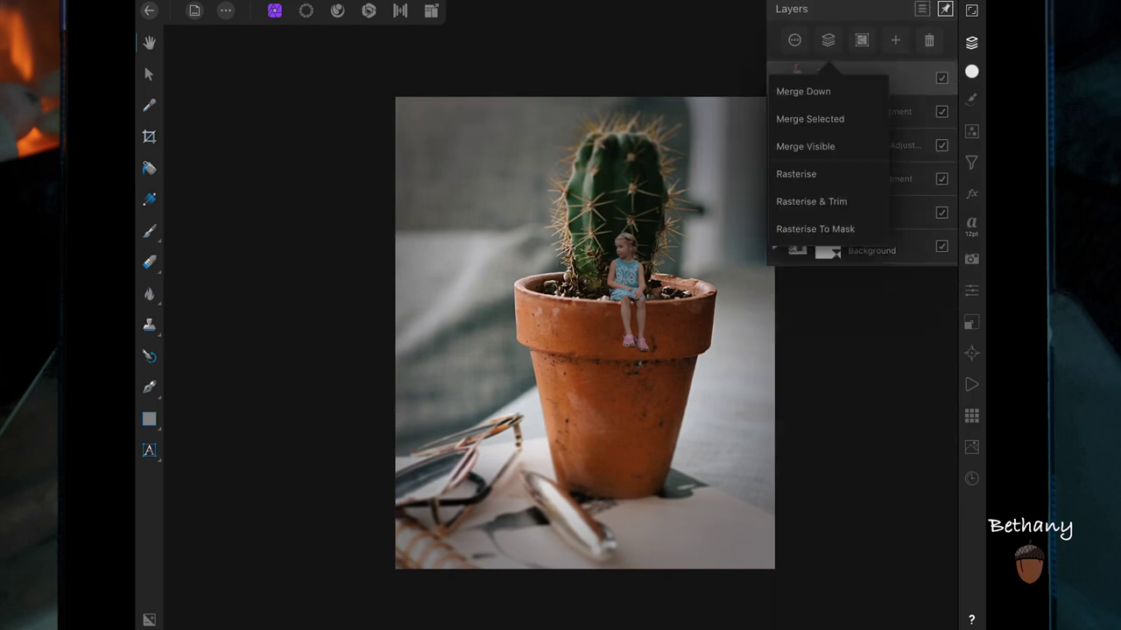
{"action": "left_click", "coordinate": [796, 173]}
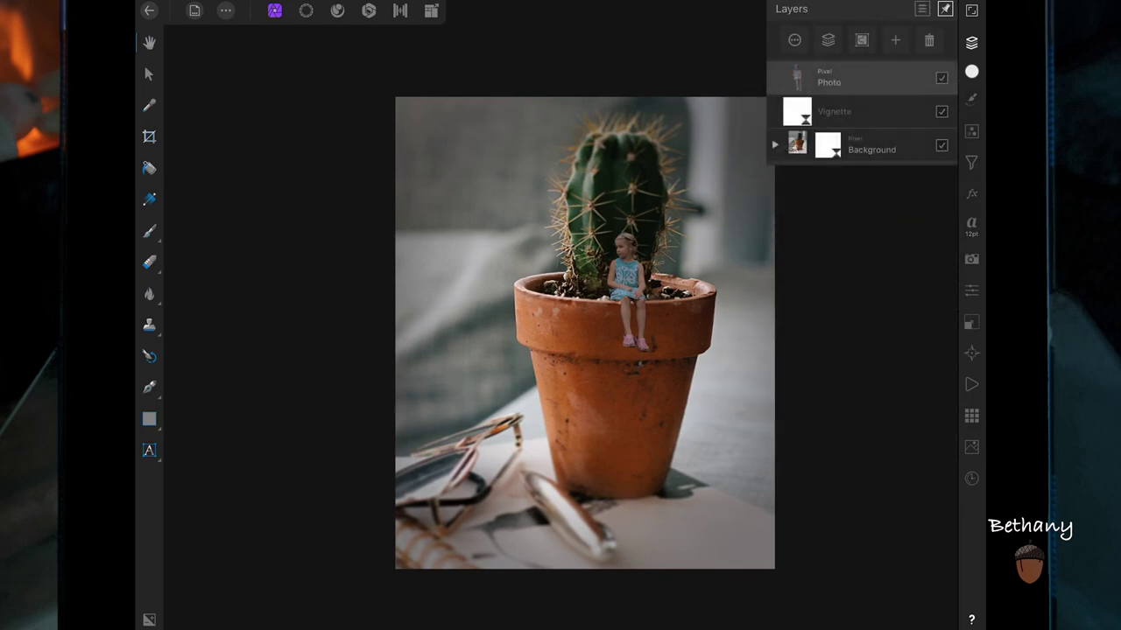
{"action": "left_click", "coordinate": [149, 295]}
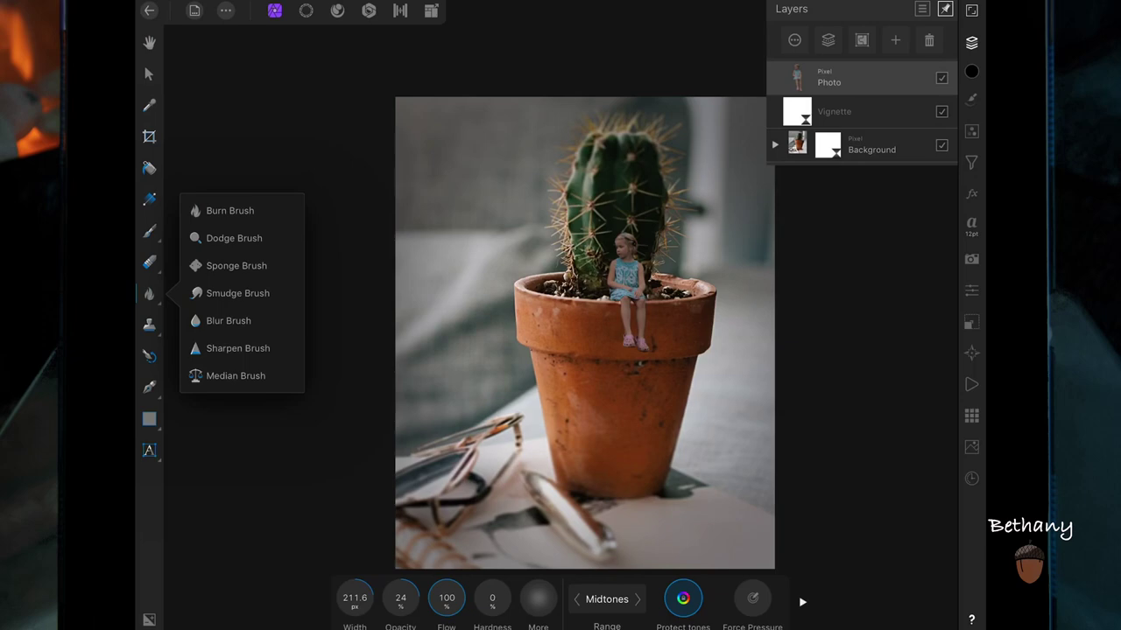
Switch to the Dodge Brush targeting highlights and zoom in on the girl.
{"action": "left_click", "coordinate": [234, 239]}
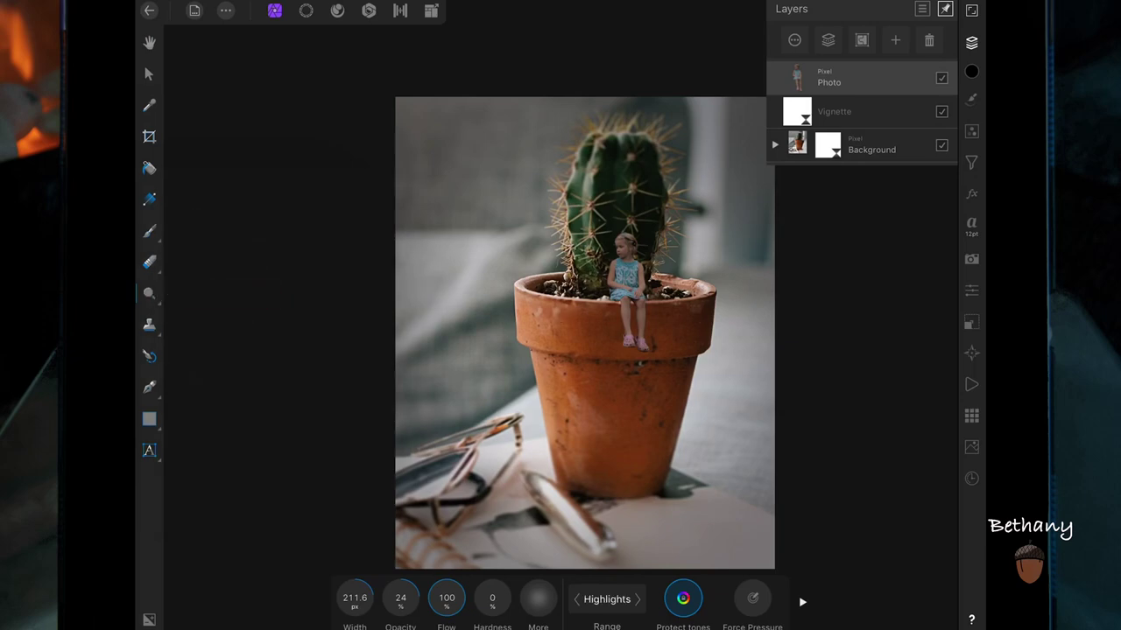
{"action": "scroll", "coordinate": [715, 365], "scroll_direction": "up", "scroll_amount": 5}
{"action": "scroll", "coordinate": [714, 364], "scroll_direction": "up", "scroll_amount": 2}
{"action": "left_click_drag", "start_coordinate": [355, 598], "coordinate": [338, 598]}
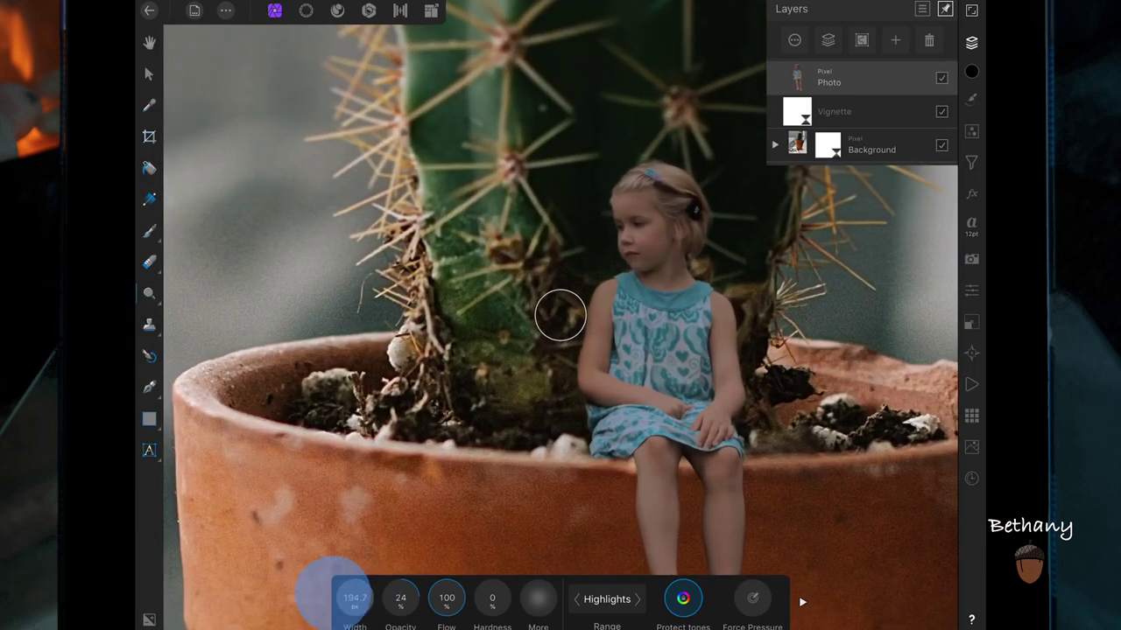
Dodge the highlights on the girl's hair, face, cheek, arms, dress and legs.
{"action": "left_click", "coordinate": [613, 201]}
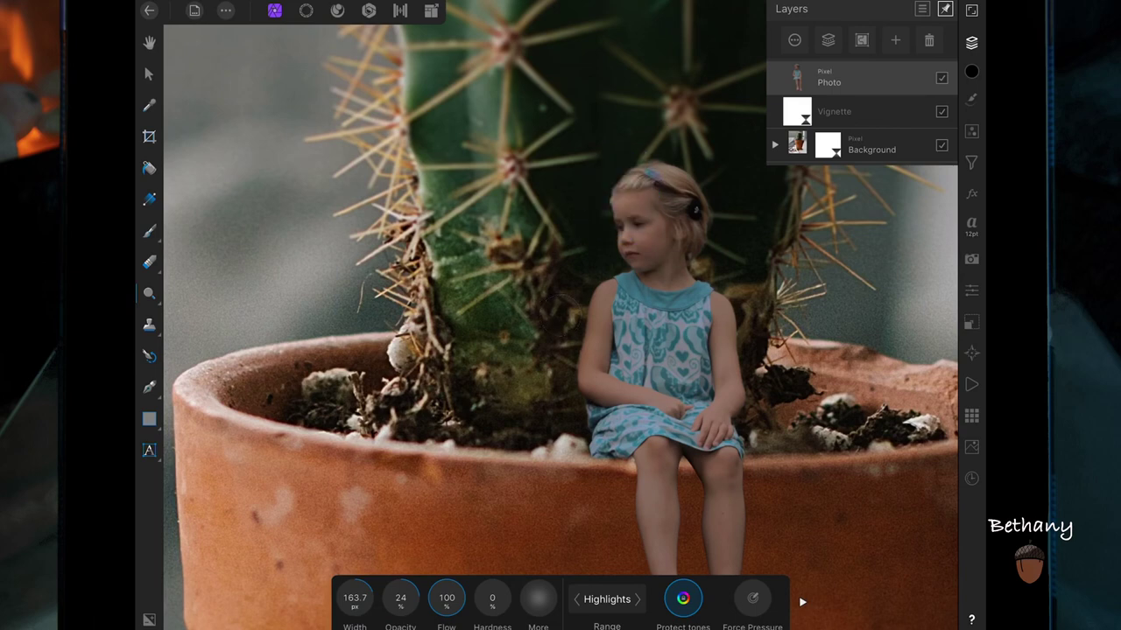
{"action": "left_click_drag", "start_coordinate": [587, 321], "coordinate": [585, 423]}
{"action": "left_click", "coordinate": [606, 447]}
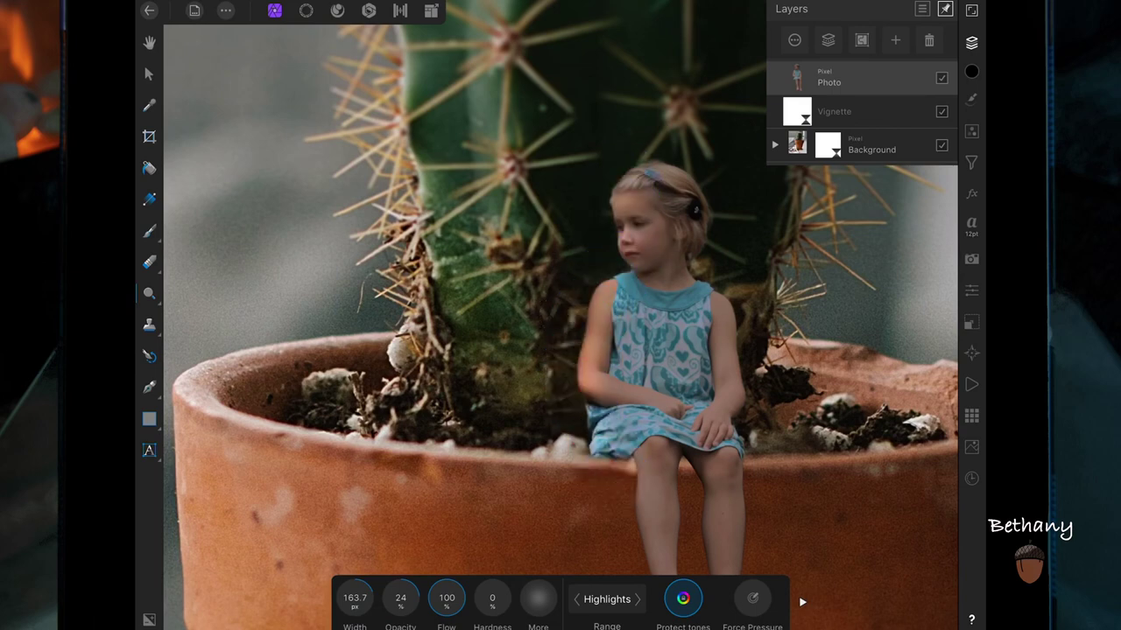
{"action": "left_click_drag", "start_coordinate": [648, 484], "coordinate": [649, 551]}
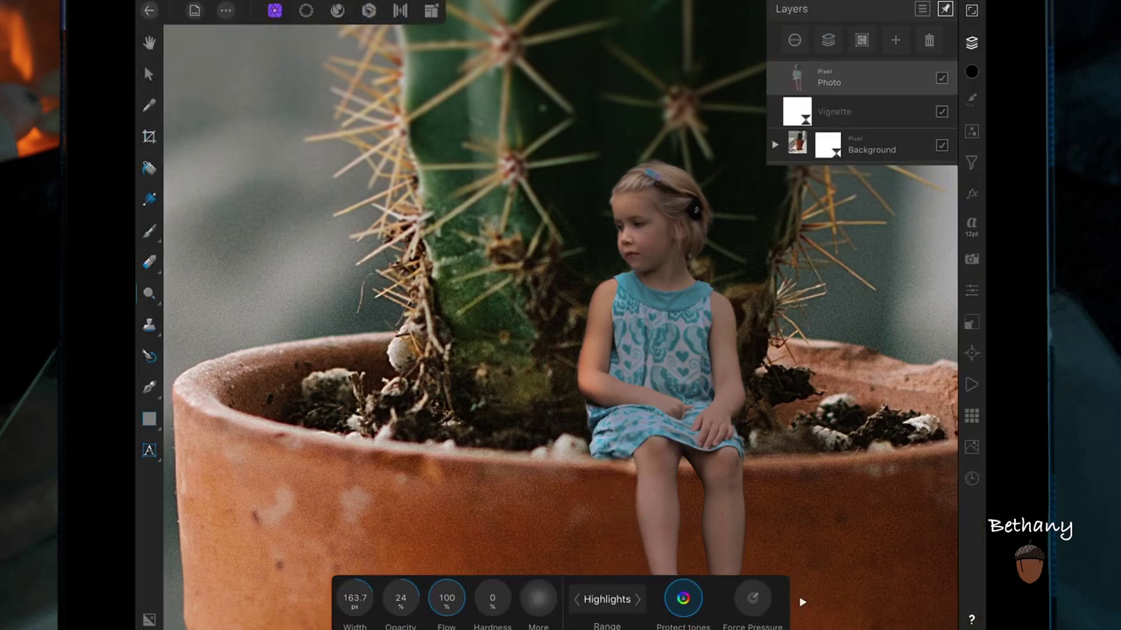
{"action": "mouse_move", "coordinate": [629, 237]}
{"action": "left_mouse_down"}
{"action": "mouse_move", "coordinate": [648, 247]}
{"action": "mouse_move", "coordinate": [627, 394]}
{"action": "mouse_move", "coordinate": [631, 495]}
{"action": "left_mouse_up"}
{"action": "left_click_drag", "start_coordinate": [644, 289], "coordinate": [644, 375]}
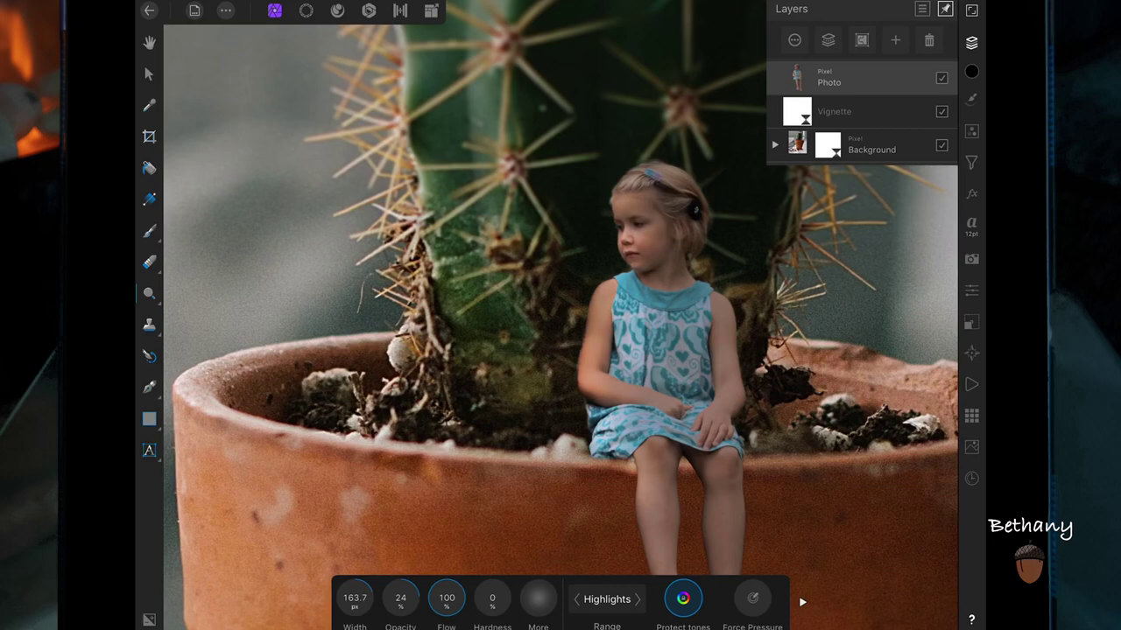
{"action": "left_click_drag", "start_coordinate": [622, 178], "coordinate": [636, 185]}
{"action": "left_click_drag", "start_coordinate": [618, 237], "coordinate": [630, 254]}
{"action": "scroll", "coordinate": [560, 316], "scroll_direction": "down", "scroll_amount": 5}
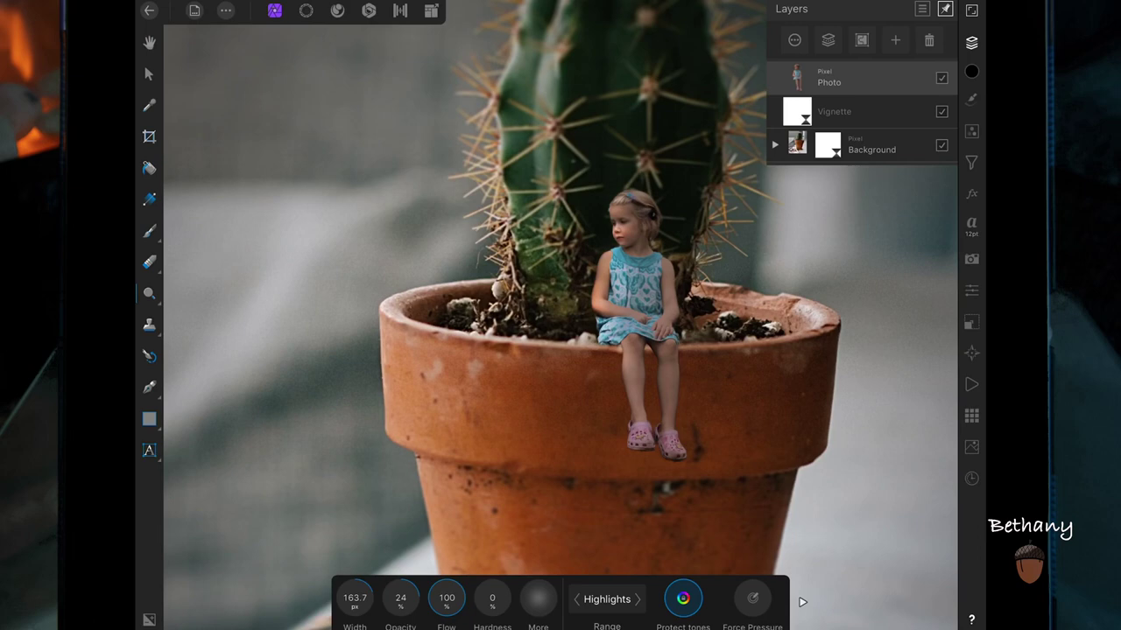
{"action": "scroll", "coordinate": [708, 405], "scroll_direction": "down", "scroll_amount": 5}
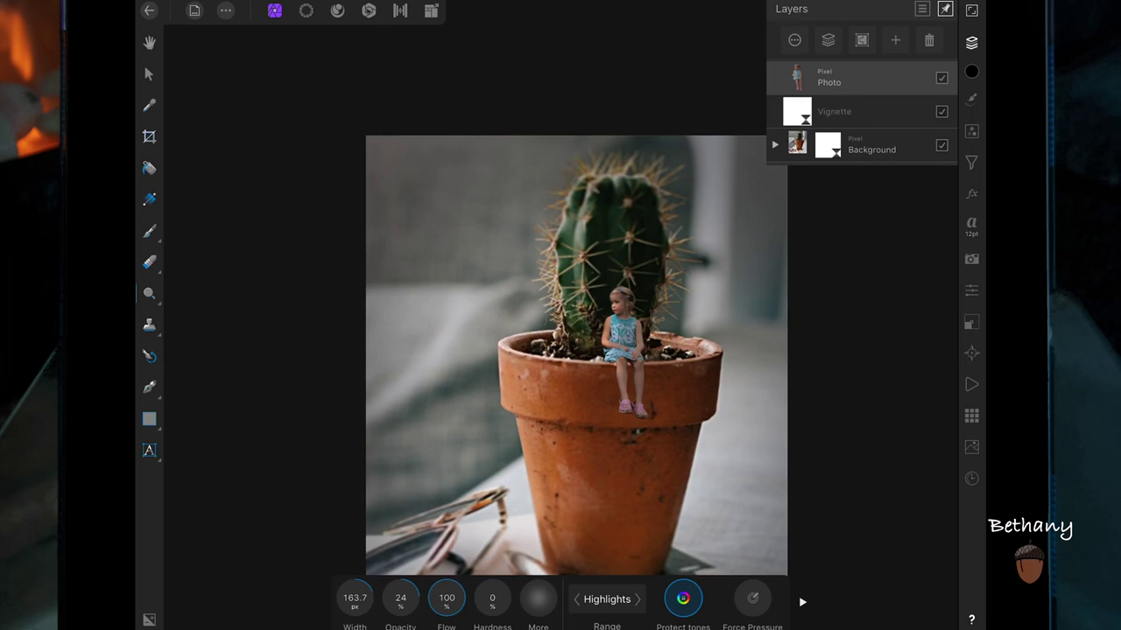
{"action": "scroll", "coordinate": [819, 351], "scroll_direction": "down", "scroll_amount": 2}
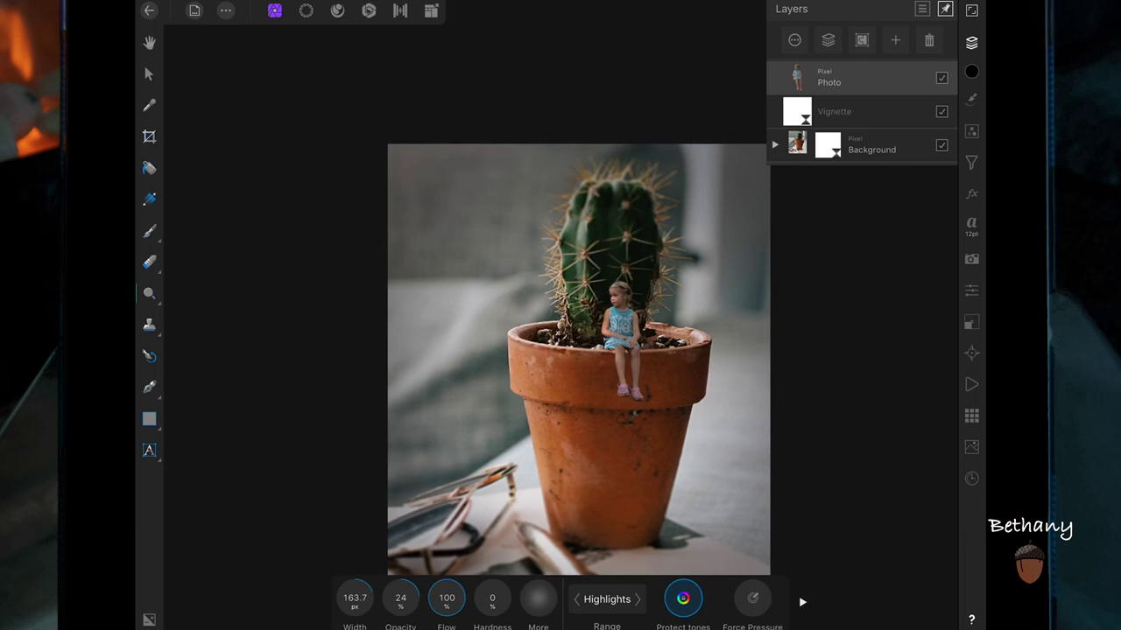
Add a new pixel layer for the shadow and shrink the Paint Brush width.
{"action": "left_click", "coordinate": [871, 147]}
{"action": "left_click", "coordinate": [895, 40]}
{"action": "left_click", "coordinate": [854, 90]}
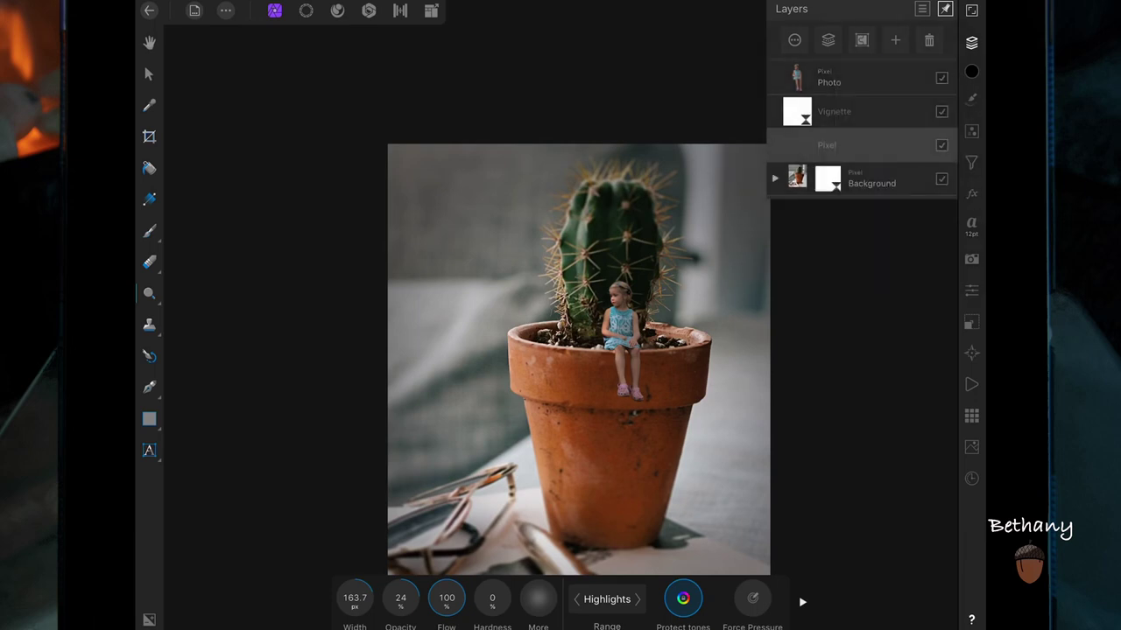
{"action": "left_click", "coordinate": [148, 231]}
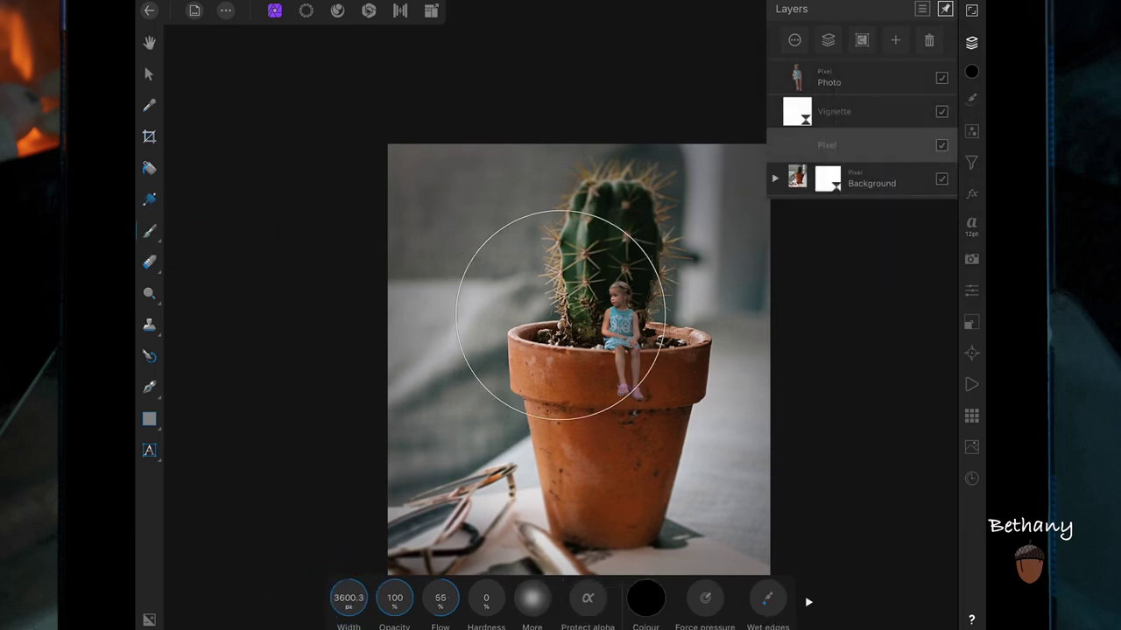
{"action": "left_click_drag", "start_coordinate": [331, 592], "coordinate": [249, 593]}
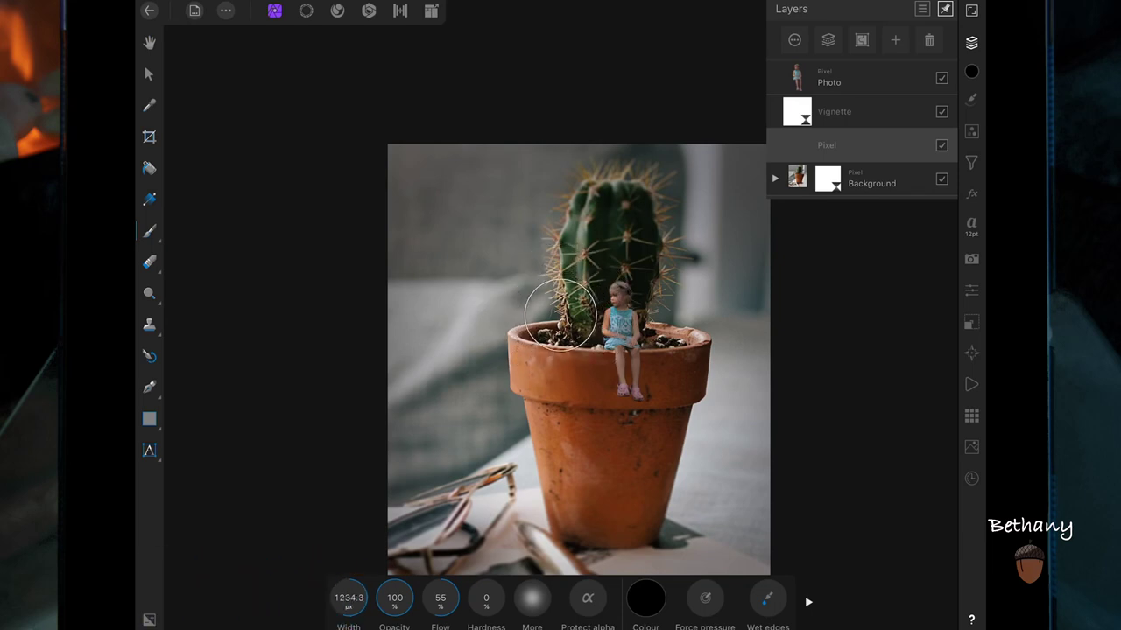
{"action": "left_click_drag", "start_coordinate": [348, 598], "coordinate": [263, 598]}
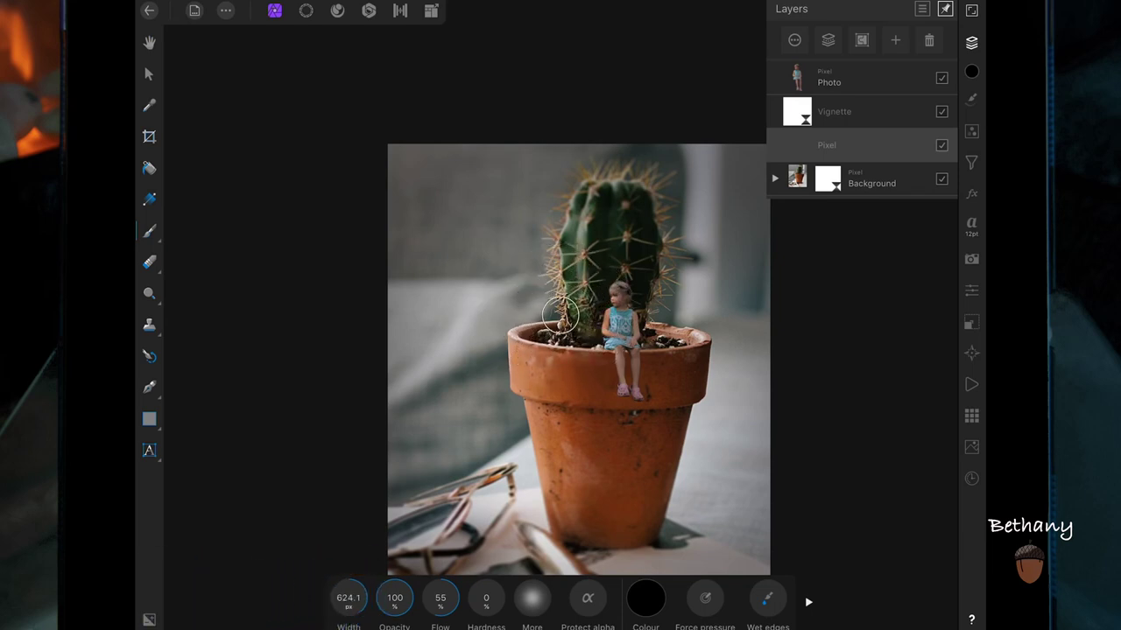
Paint black shadow on the pot rim under the girl and fade the layer to 61% opacity.
{"action": "scroll", "coordinate": [758, 415], "scroll_direction": "up", "scroll_amount": 3}
{"action": "left_click_drag", "start_coordinate": [349, 598], "coordinate": [295, 600]}
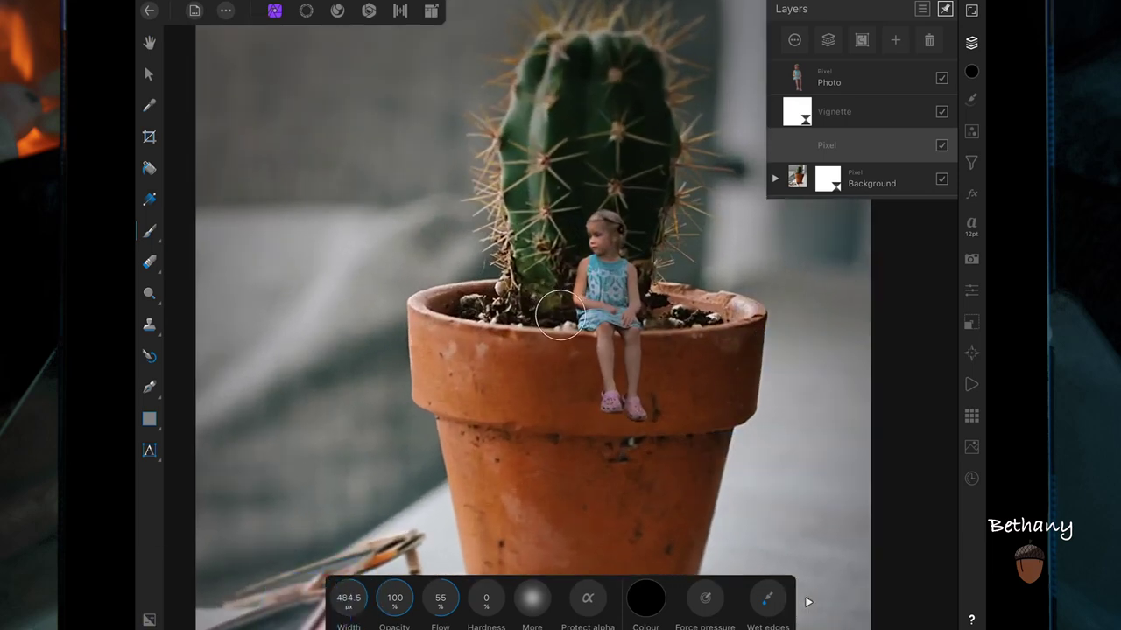
{"action": "left_click_drag", "start_coordinate": [606, 365], "coordinate": [615, 408]}
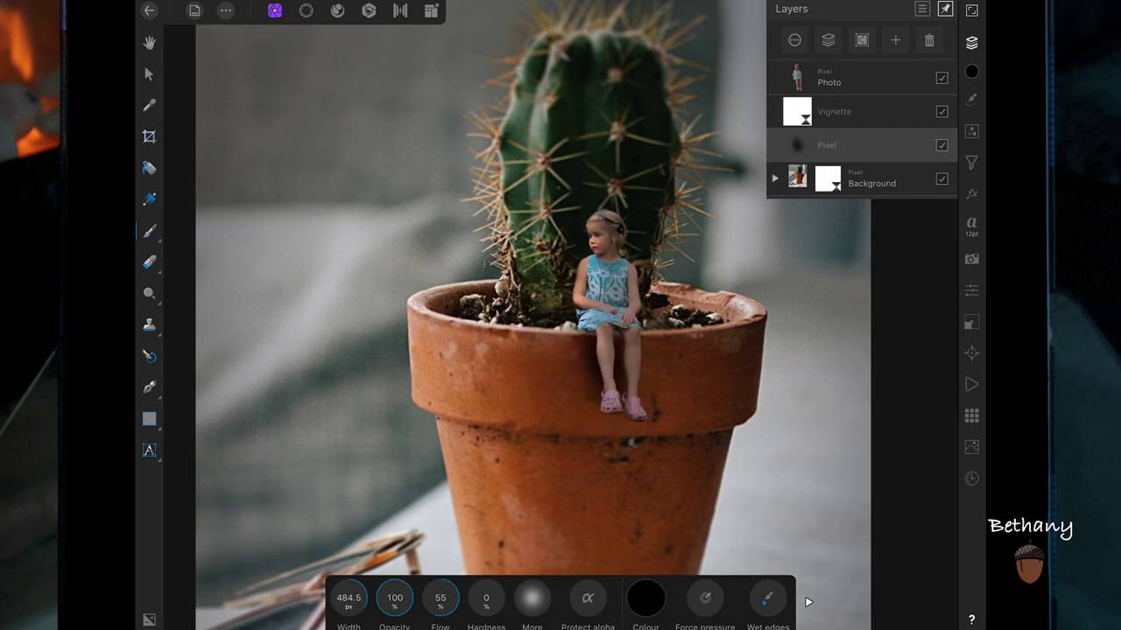
{"action": "left_click_drag", "start_coordinate": [627, 360], "coordinate": [629, 421]}
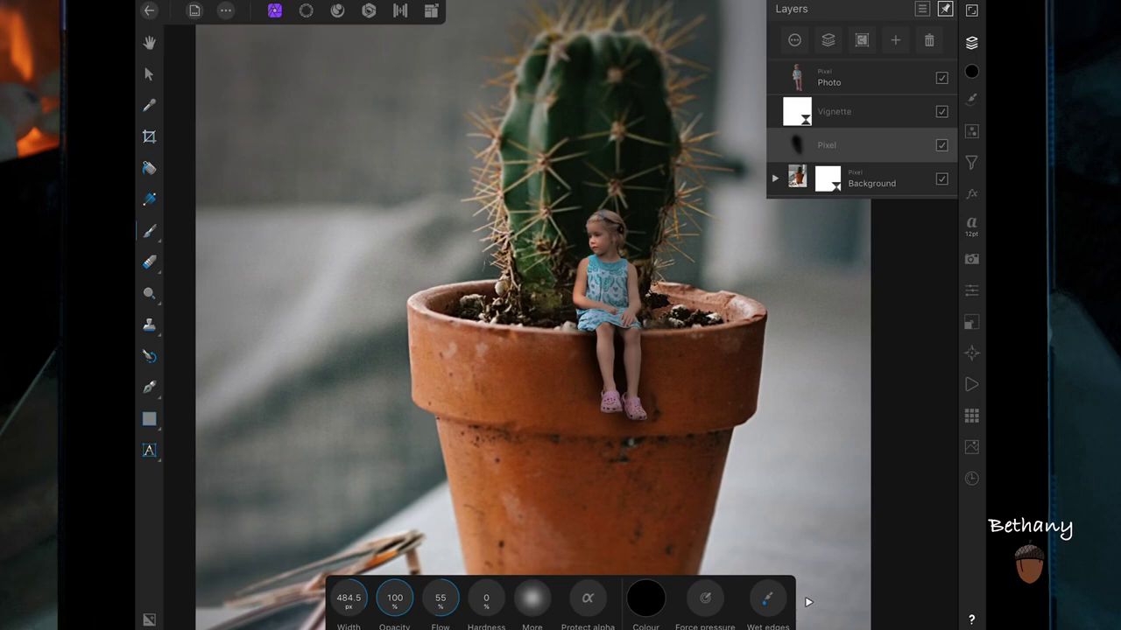
{"action": "left_click", "coordinate": [942, 149]}
{"action": "mouse_move", "coordinate": [928, 87]}
{"action": "left_mouse_down"}
{"action": "mouse_move", "coordinate": [865, 86]}
{"action": "mouse_move", "coordinate": [877, 87]}
{"action": "left_mouse_up"}
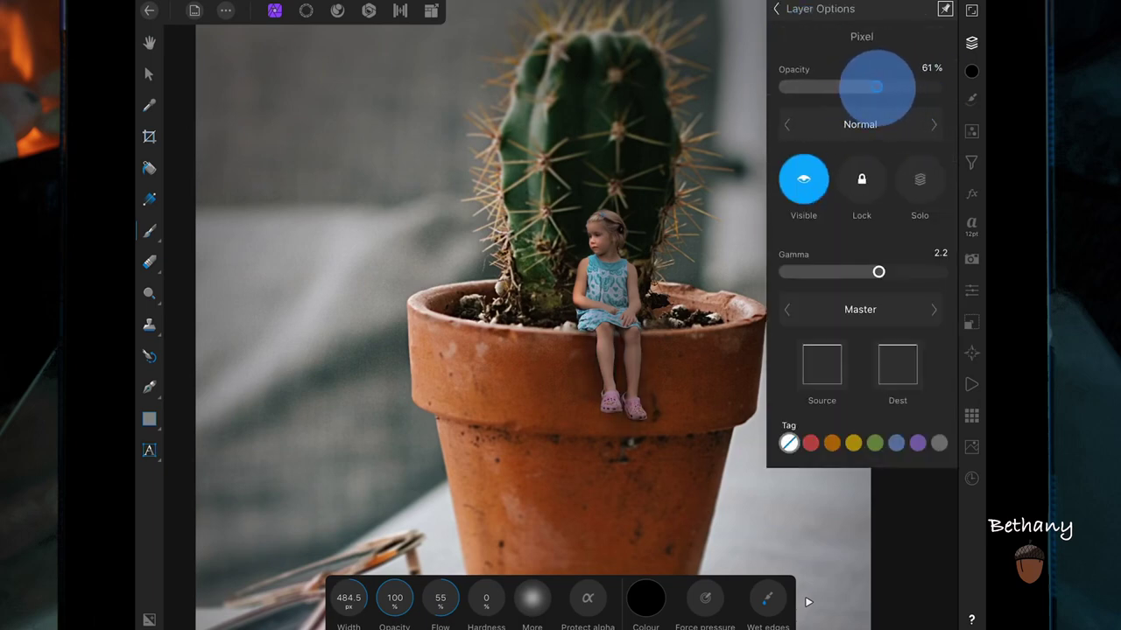
Shrink the brush to 274 px and paint a tight black shadow under the girl's lap.
{"action": "left_click", "coordinate": [776, 9]}
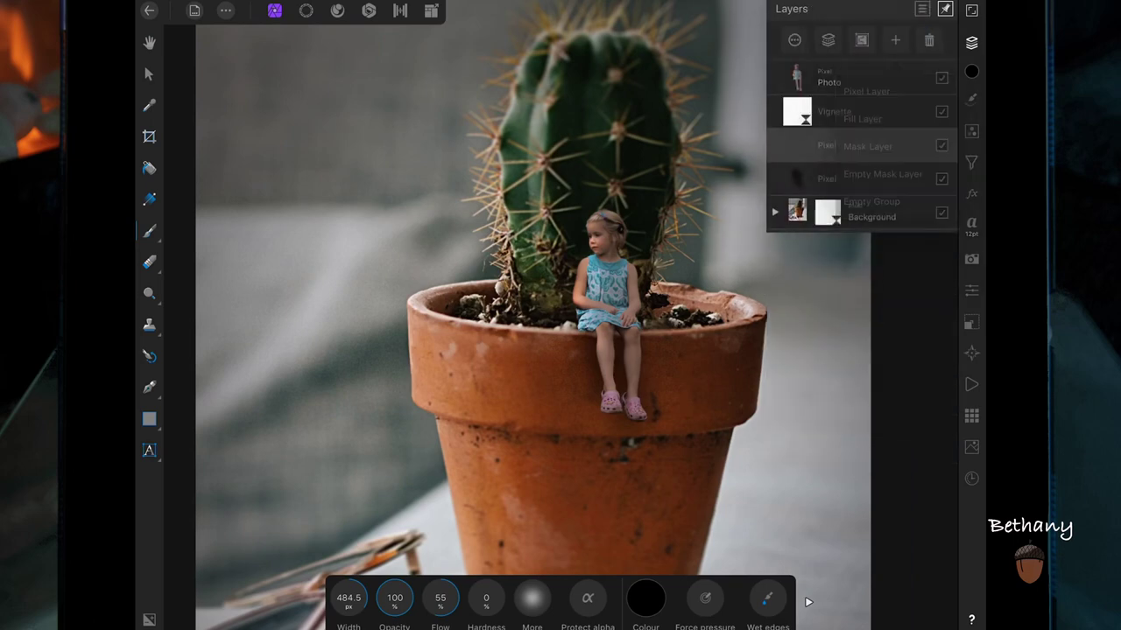
{"action": "left_click_drag", "start_coordinate": [348, 598], "coordinate": [280, 578]}
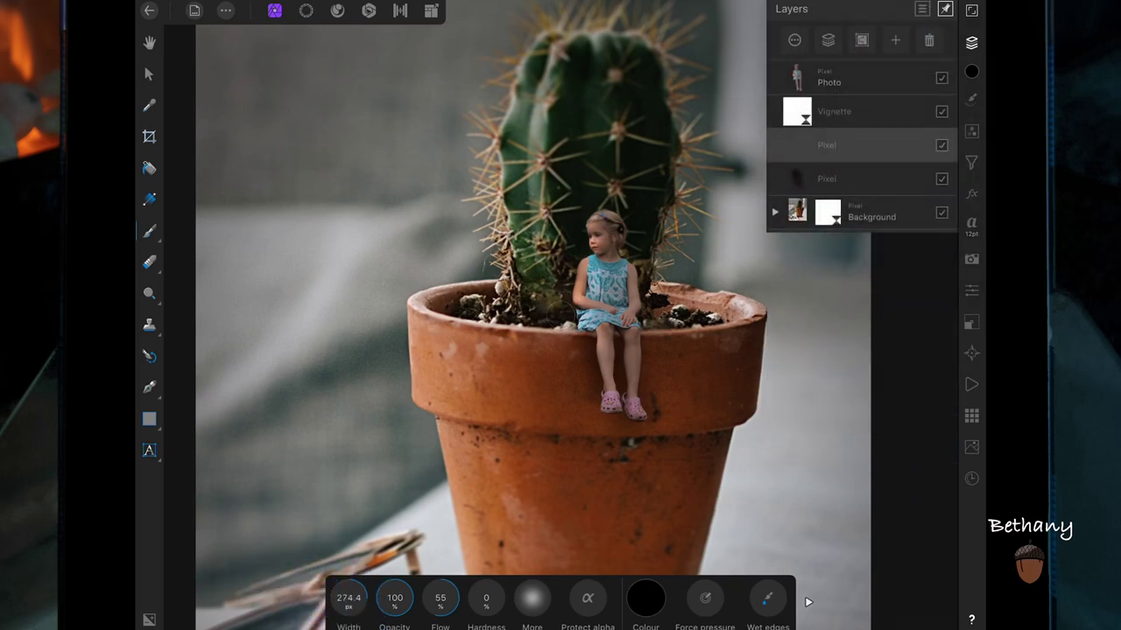
{"action": "left_click_drag", "start_coordinate": [602, 352], "coordinate": [613, 400]}
{"action": "left_click_drag", "start_coordinate": [623, 357], "coordinate": [620, 355]}
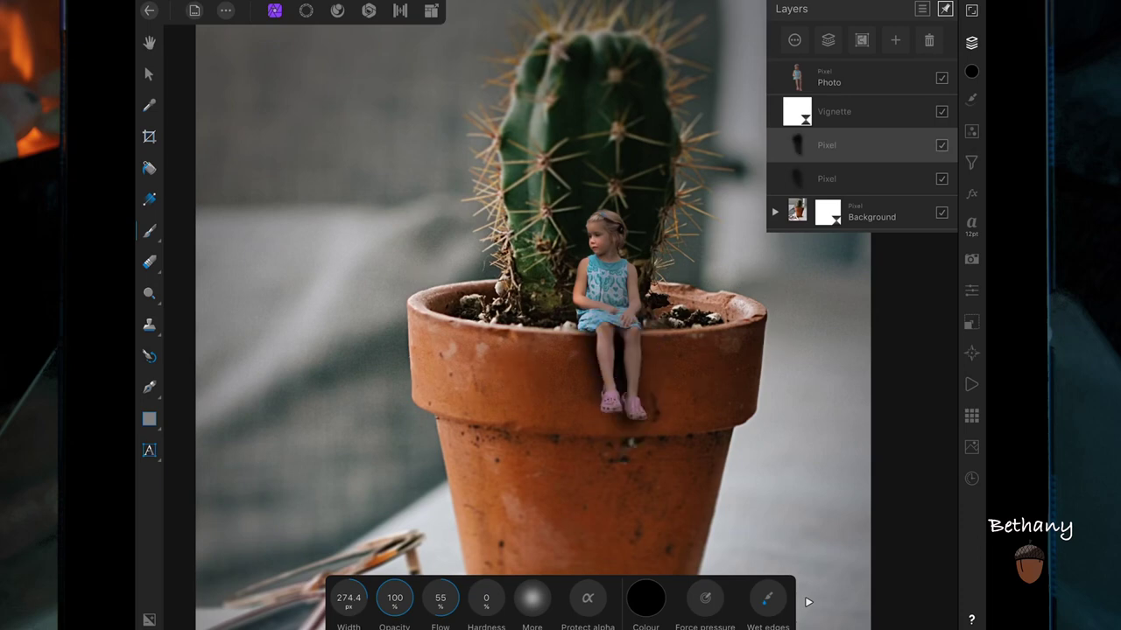
{"action": "left_click", "coordinate": [583, 333]}
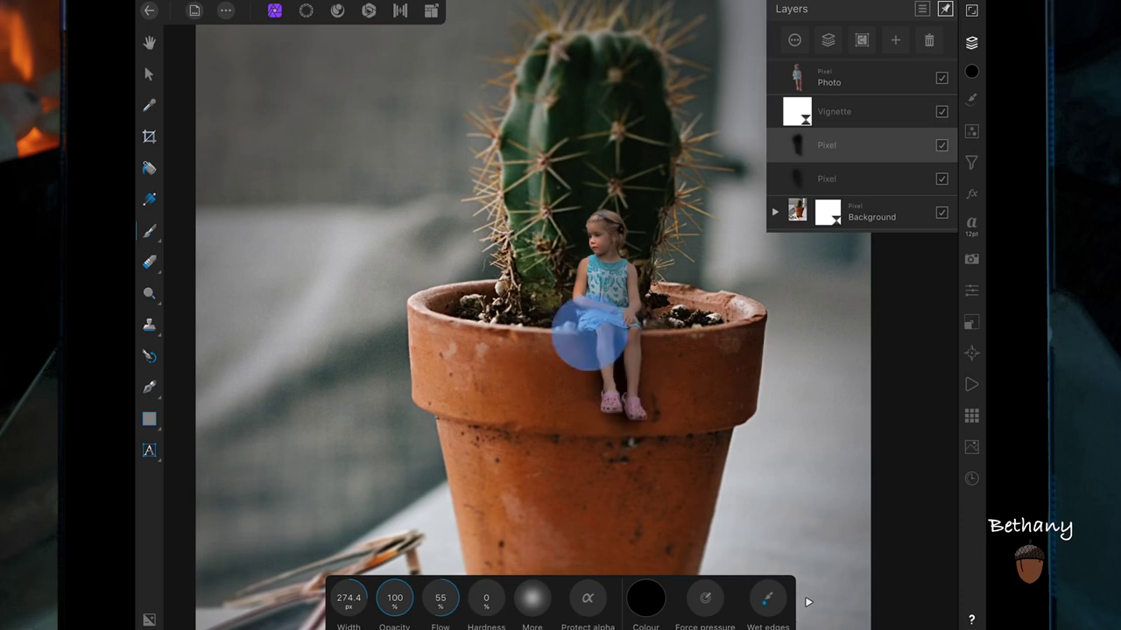
Fade the second shadow layer to 13% opacity.
{"action": "left_click", "coordinate": [794, 39]}
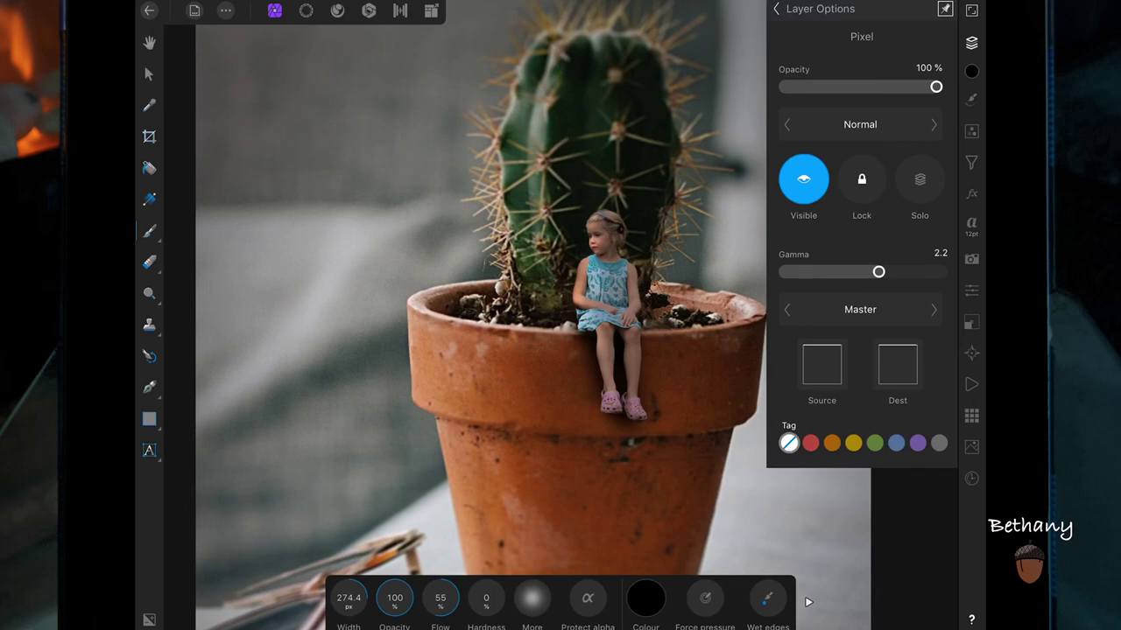
{"action": "left_click_drag", "start_coordinate": [936, 87], "coordinate": [819, 87]}
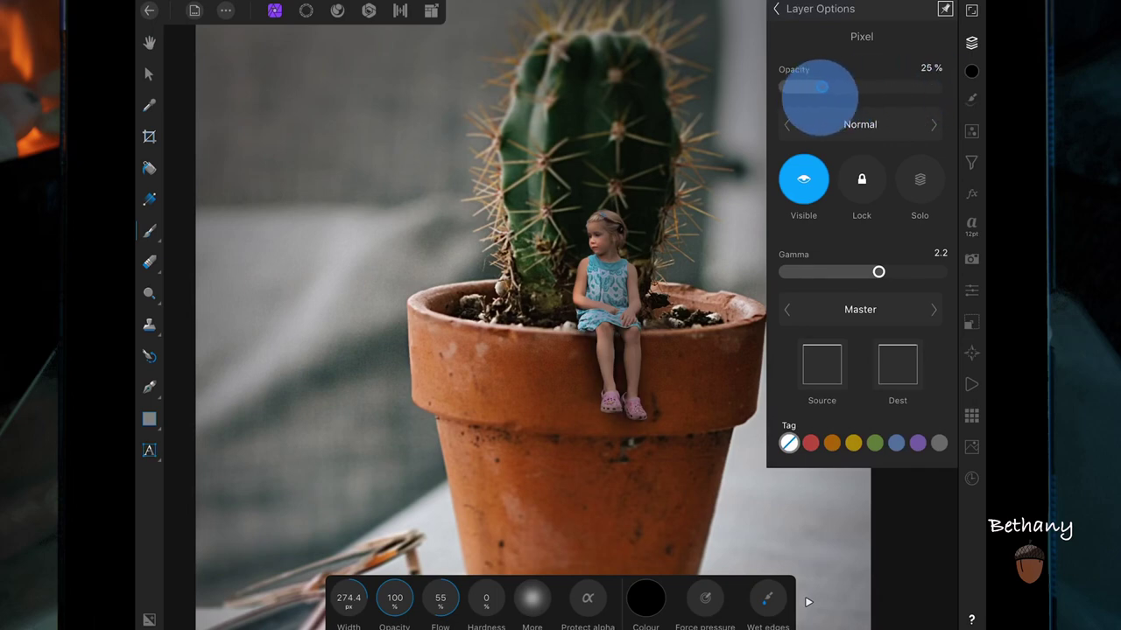
{"action": "left_click_drag", "start_coordinate": [820, 86], "coordinate": [803, 87]}
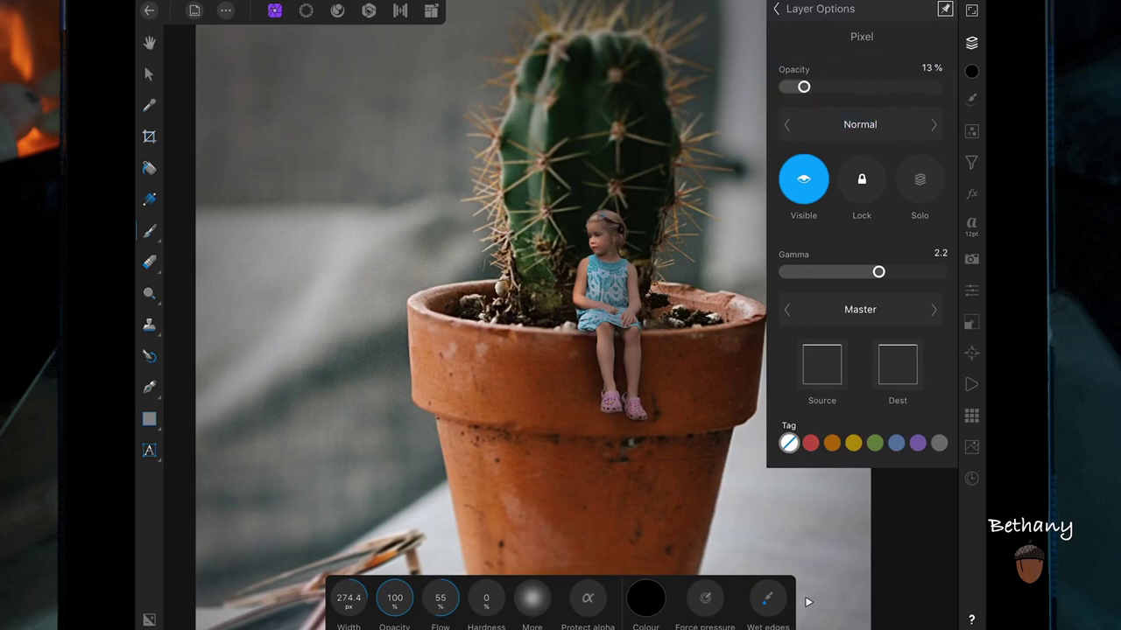
{"action": "scroll", "coordinate": [560, 376], "scroll_direction": "down", "scroll_amount": 5}
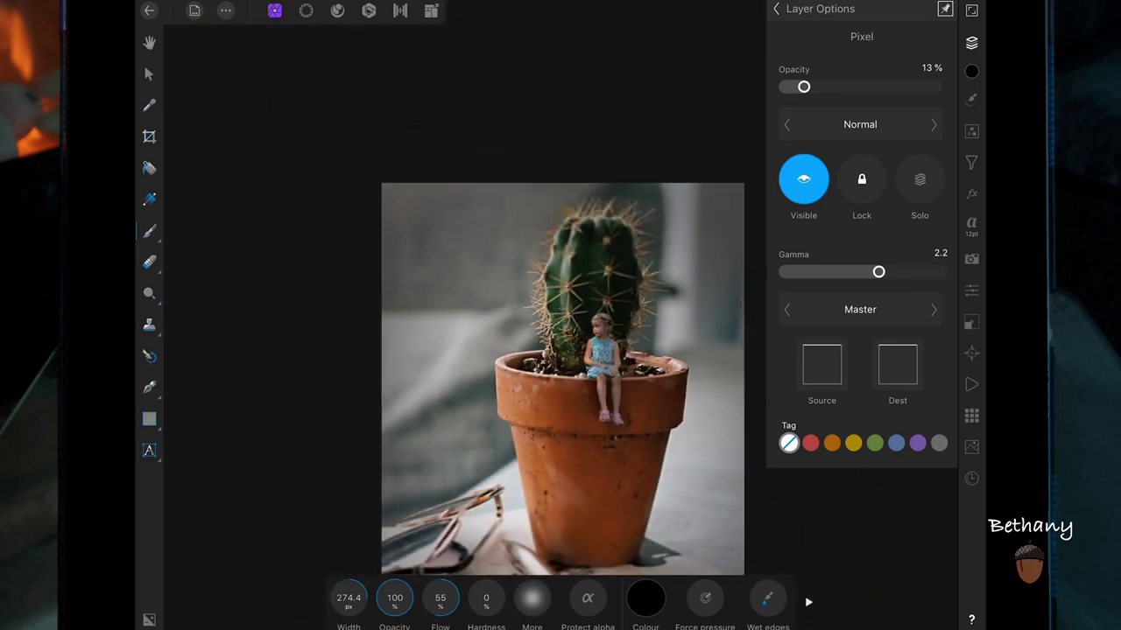
{"action": "left_click", "coordinate": [776, 9]}
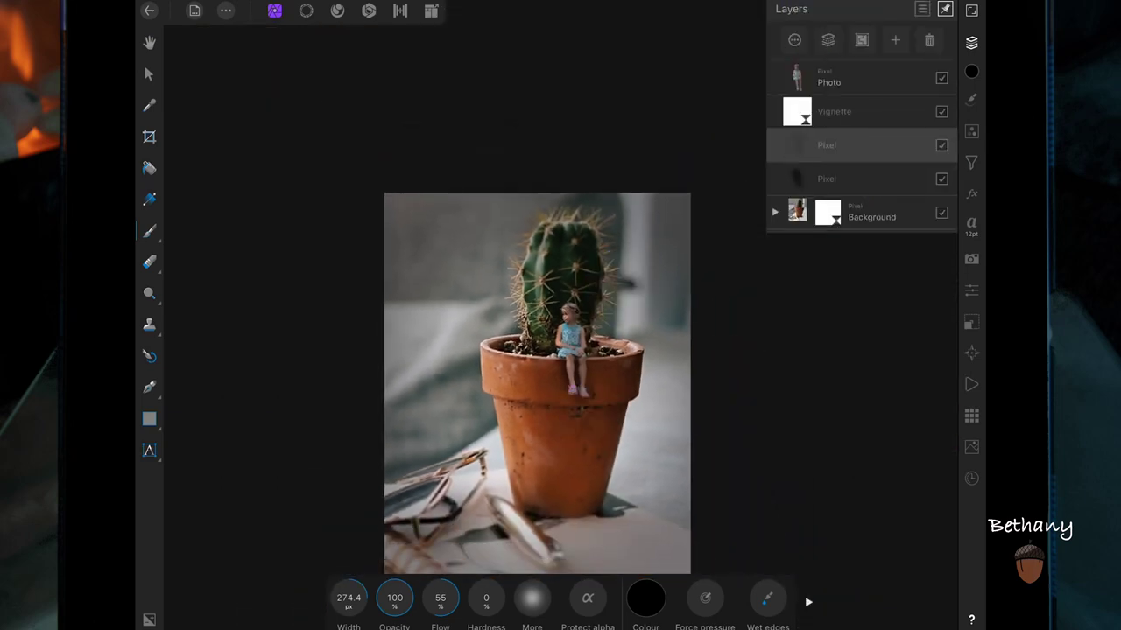
Add a Colour Balance adjustment with highlights cyan-red 10 and yellow-blue -12.
{"action": "left_click", "coordinate": [840, 78]}
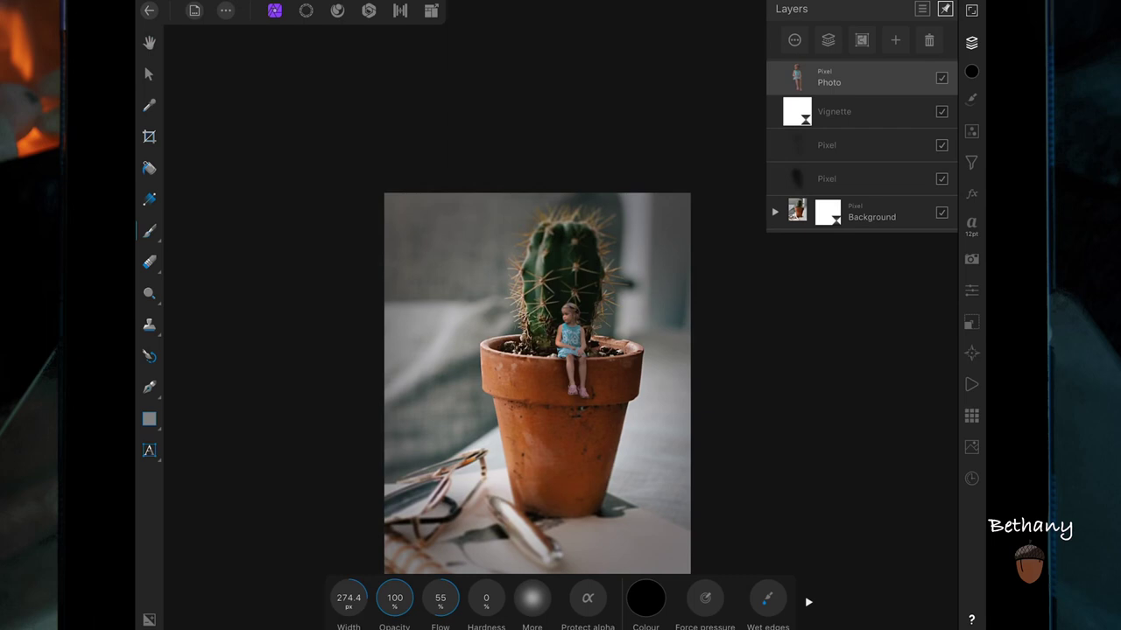
{"action": "left_click", "coordinate": [971, 130]}
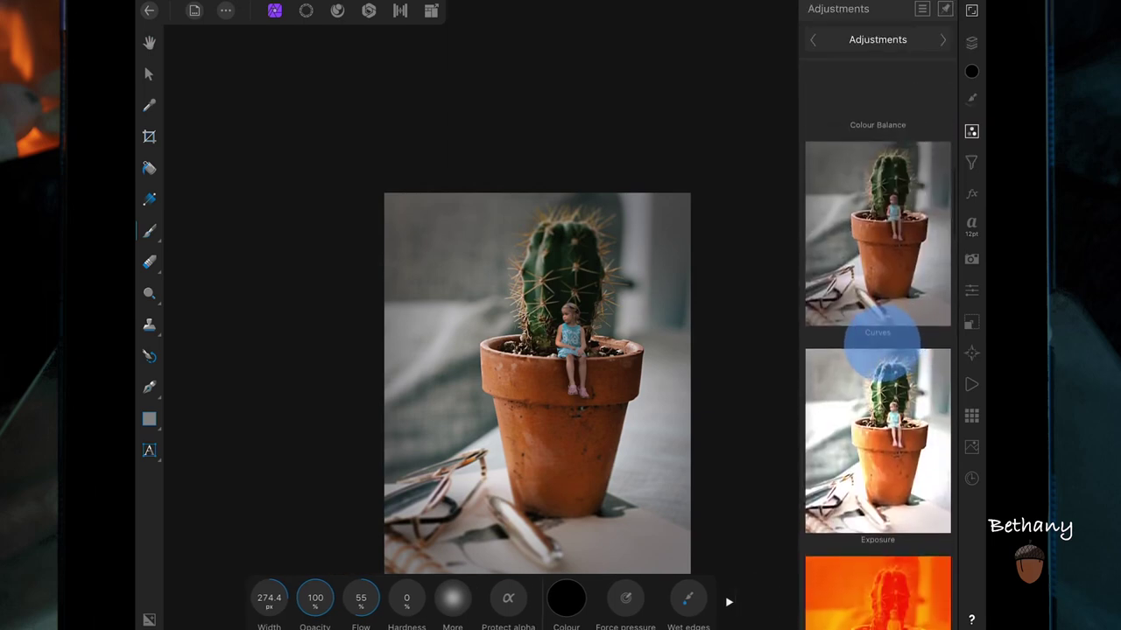
{"action": "scroll", "coordinate": [877, 351], "scroll_direction": "down", "scroll_amount": 5}
{"action": "left_click", "coordinate": [877, 306]}
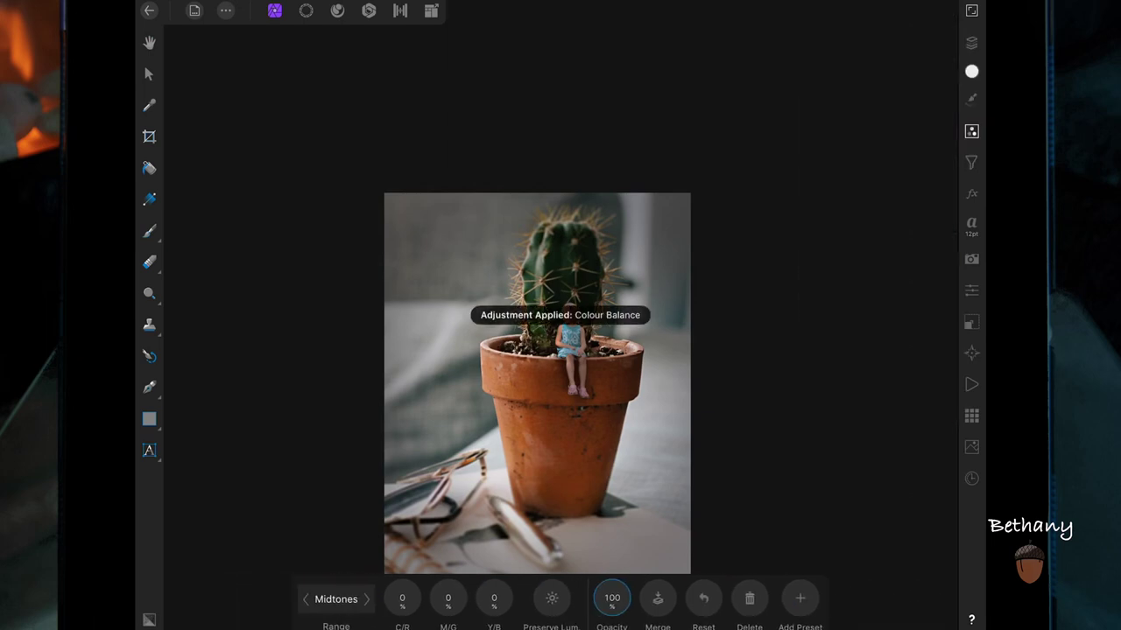
{"action": "left_click", "coordinate": [364, 599]}
{"action": "scroll", "coordinate": [683, 403], "scroll_direction": "up", "scroll_amount": 3}
{"action": "scroll", "coordinate": [734, 278], "scroll_direction": "up", "scroll_amount": 2}
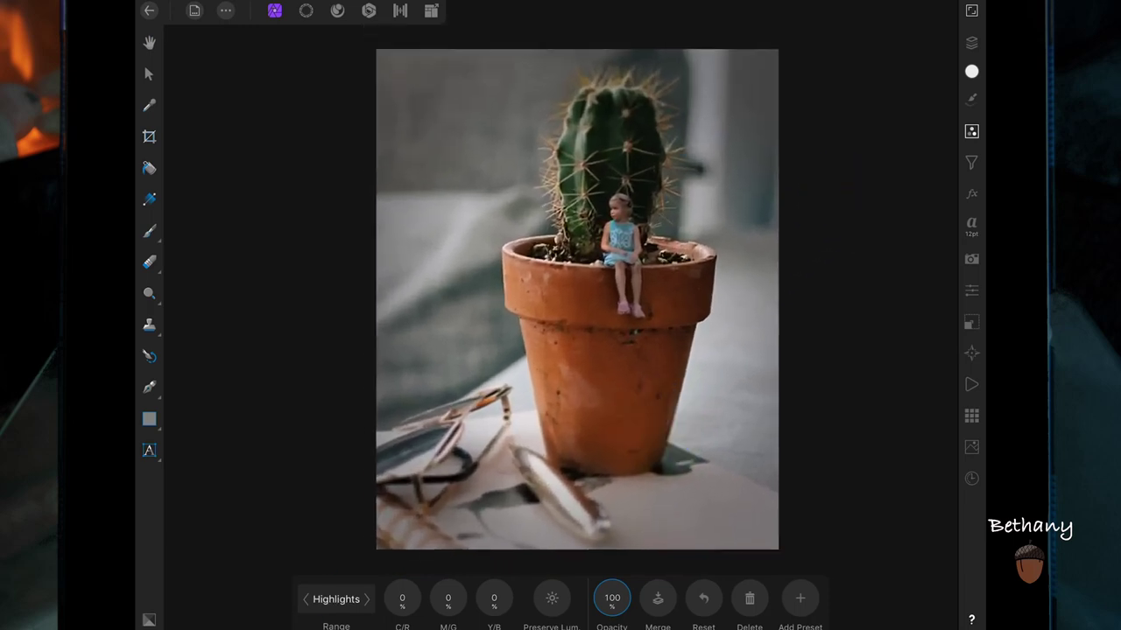
{"action": "mouse_move", "coordinate": [402, 598]}
{"action": "left_mouse_down"}
{"action": "mouse_move", "coordinate": [447, 595]}
{"action": "mouse_move", "coordinate": [399, 598]}
{"action": "left_mouse_up"}
{"action": "left_click_drag", "start_coordinate": [494, 598], "coordinate": [385, 599]}
Set Colour Balance shadows to -6, 5, 5 and midtones to 0, -4, -4.
{"action": "left_click", "coordinate": [366, 599]}
{"action": "left_click_drag", "start_coordinate": [494, 598], "coordinate": [529, 598]}
{"action": "left_click_drag", "start_coordinate": [445, 598], "coordinate": [478, 599]}
{"action": "scroll", "coordinate": [753, 367], "scroll_direction": "down", "scroll_amount": 3}
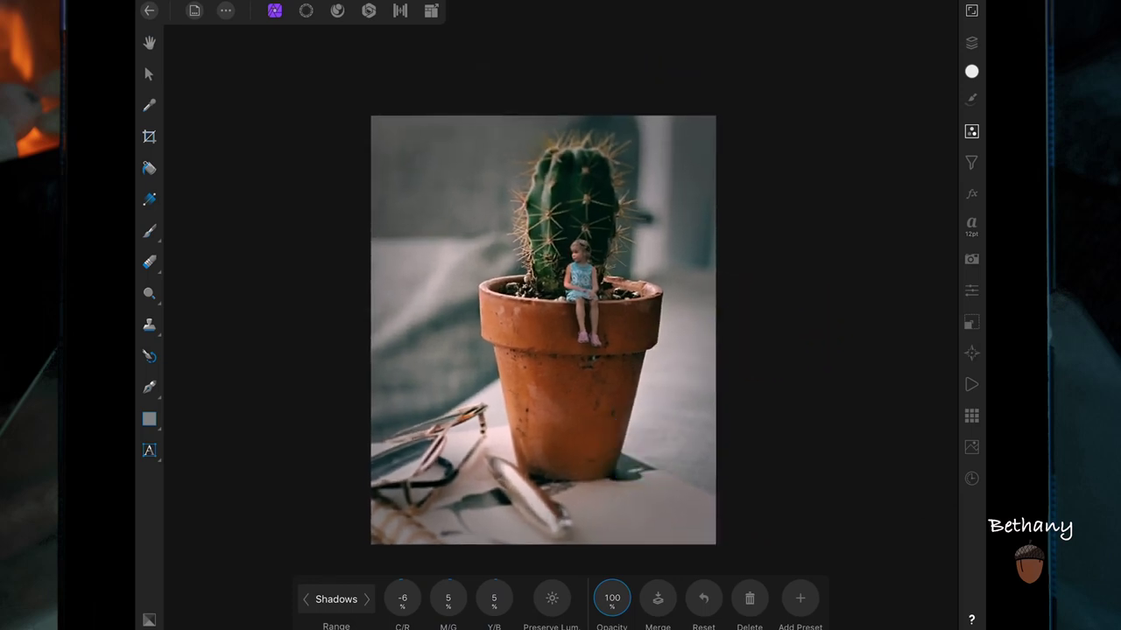
{"action": "left_click_drag", "start_coordinate": [406, 596], "coordinate": [394, 595]}
{"action": "left_click", "coordinate": [401, 592]}
{"action": "mouse_move", "coordinate": [448, 594]}
{"action": "left_mouse_down"}
{"action": "mouse_move", "coordinate": [422, 602]}
{"action": "mouse_move", "coordinate": [500, 601]}
{"action": "mouse_move", "coordinate": [468, 600]}
{"action": "left_mouse_up"}
Add a Fill layer coloured a saturated orange on the Colour Wheel.
{"action": "left_click", "coordinate": [971, 42]}
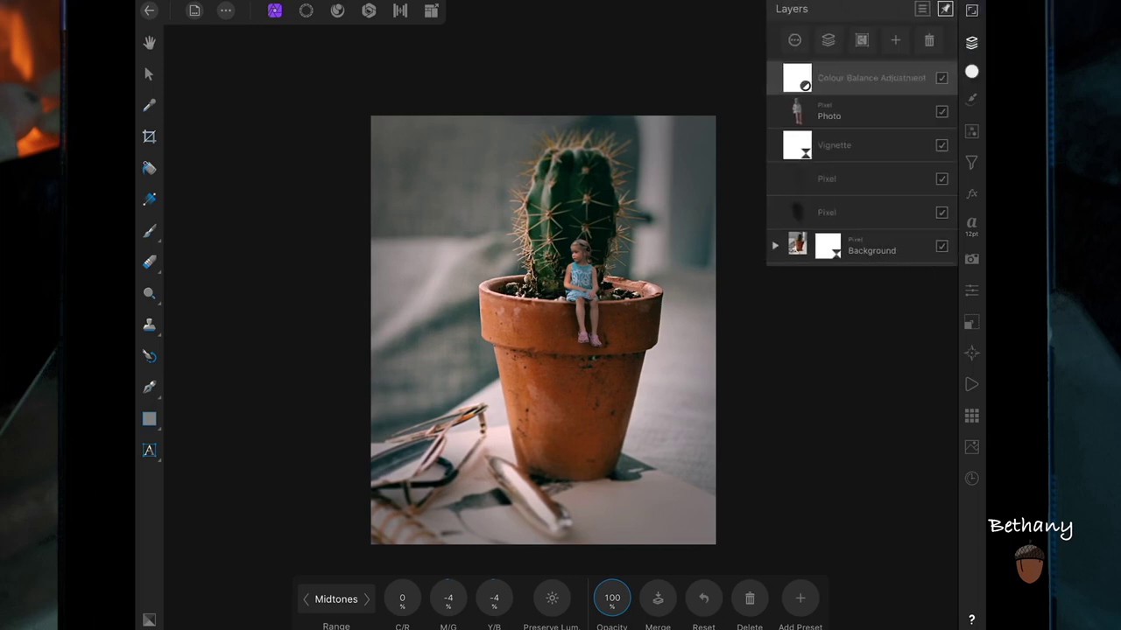
{"action": "left_click", "coordinate": [895, 40]}
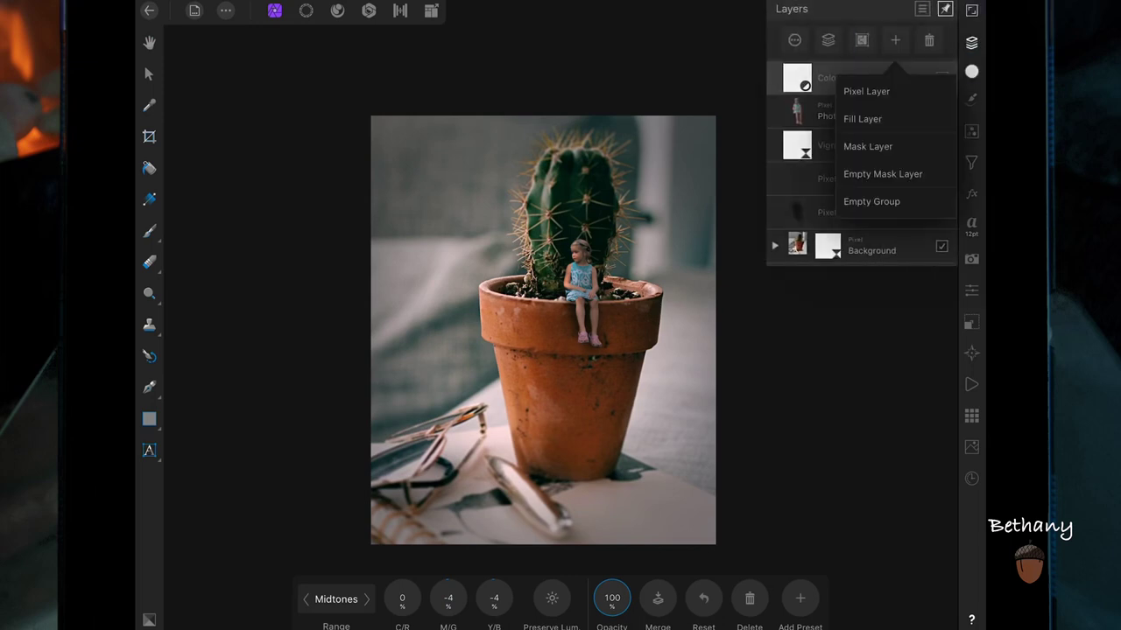
{"action": "left_click", "coordinate": [862, 119]}
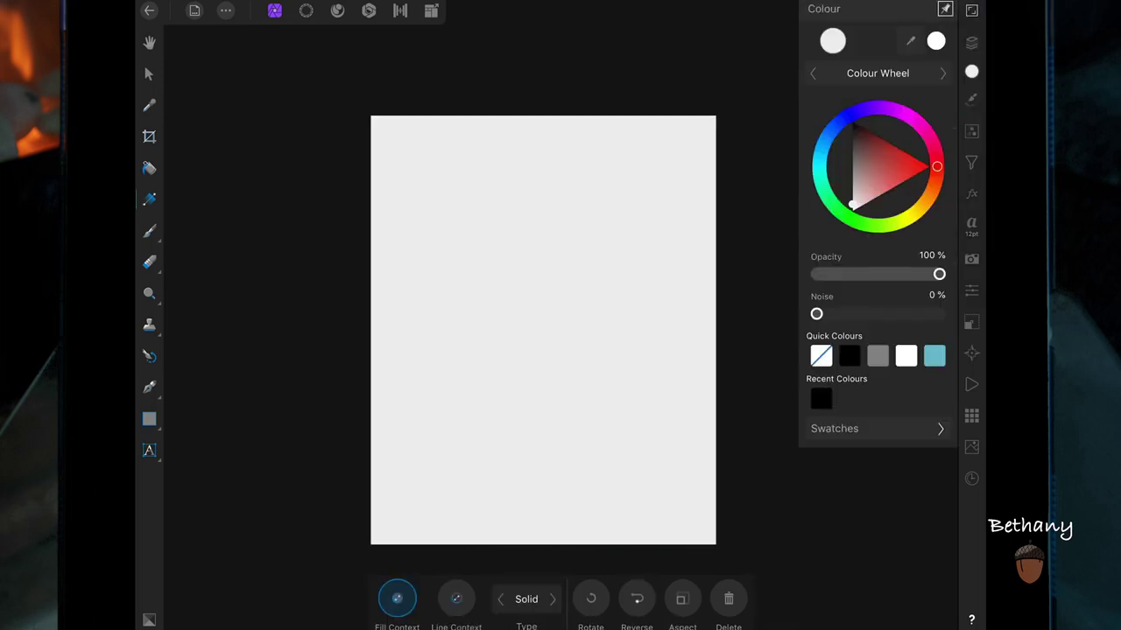
{"action": "left_click_drag", "start_coordinate": [937, 166], "coordinate": [923, 197]}
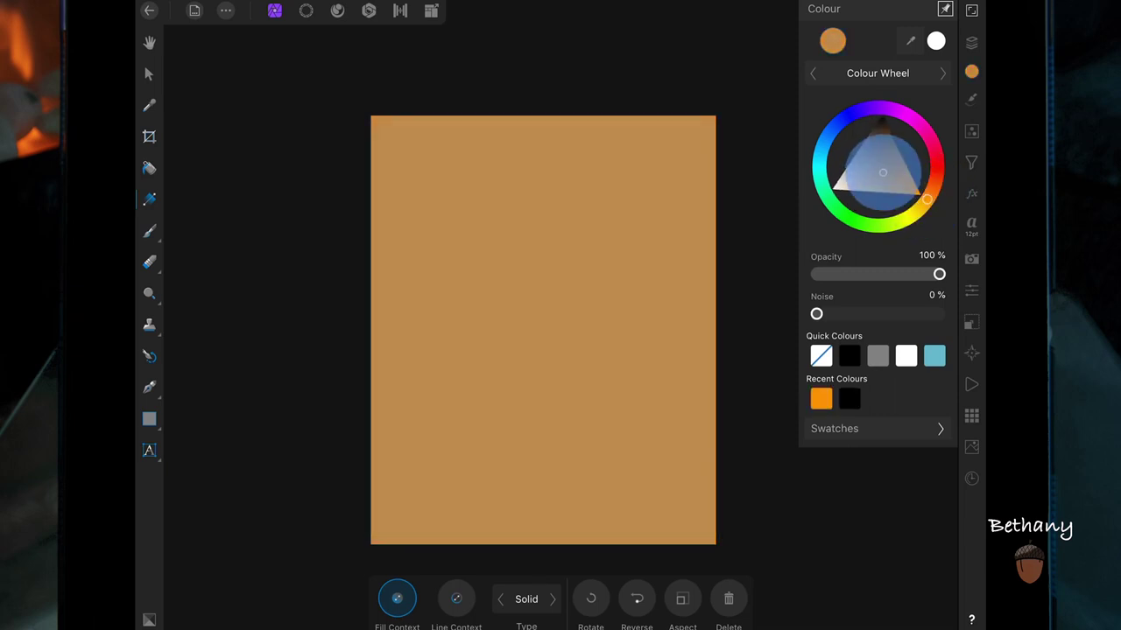
{"action": "mouse_move", "coordinate": [921, 195]}
{"action": "left_mouse_down"}
{"action": "mouse_move", "coordinate": [892, 173]}
{"action": "mouse_move", "coordinate": [932, 189]}
{"action": "mouse_move", "coordinate": [890, 179]}
{"action": "left_mouse_up"}
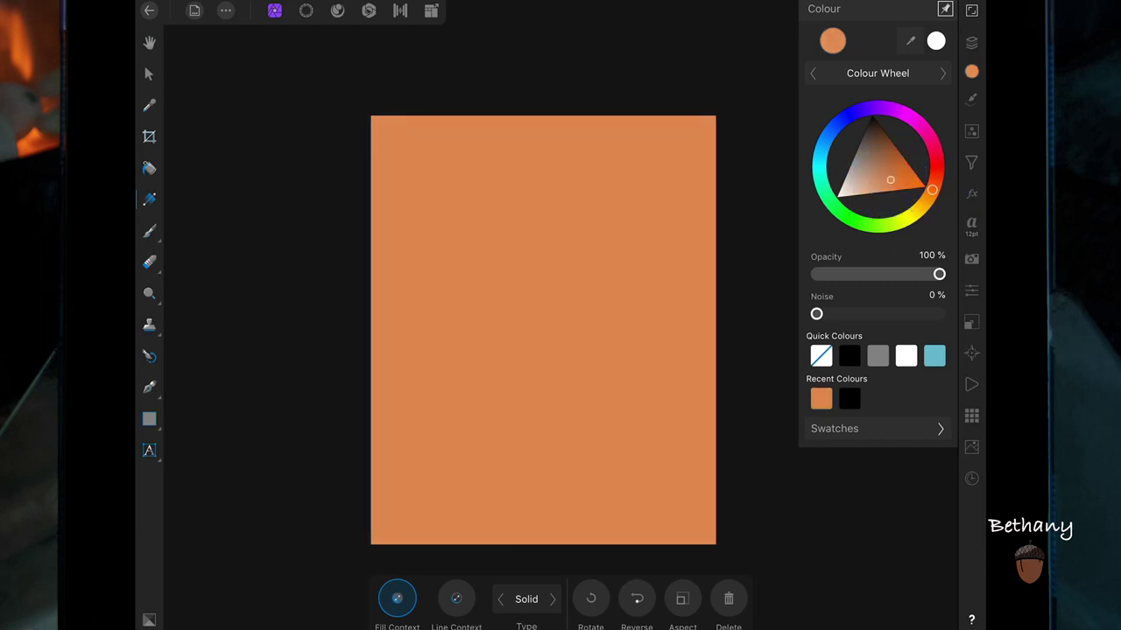
{"action": "left_click_drag", "start_coordinate": [932, 189], "coordinate": [894, 173]}
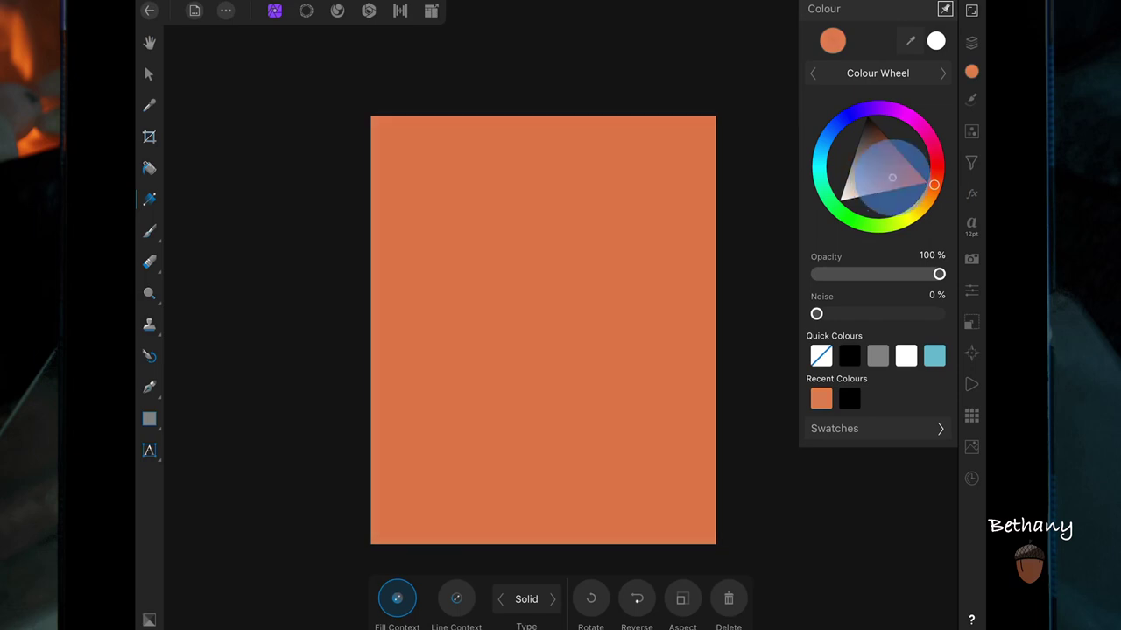
{"action": "left_click", "coordinate": [971, 42]}
Blend the orange Fill layer as Soft Light at 19% opacity.
{"action": "left_click", "coordinate": [795, 39]}
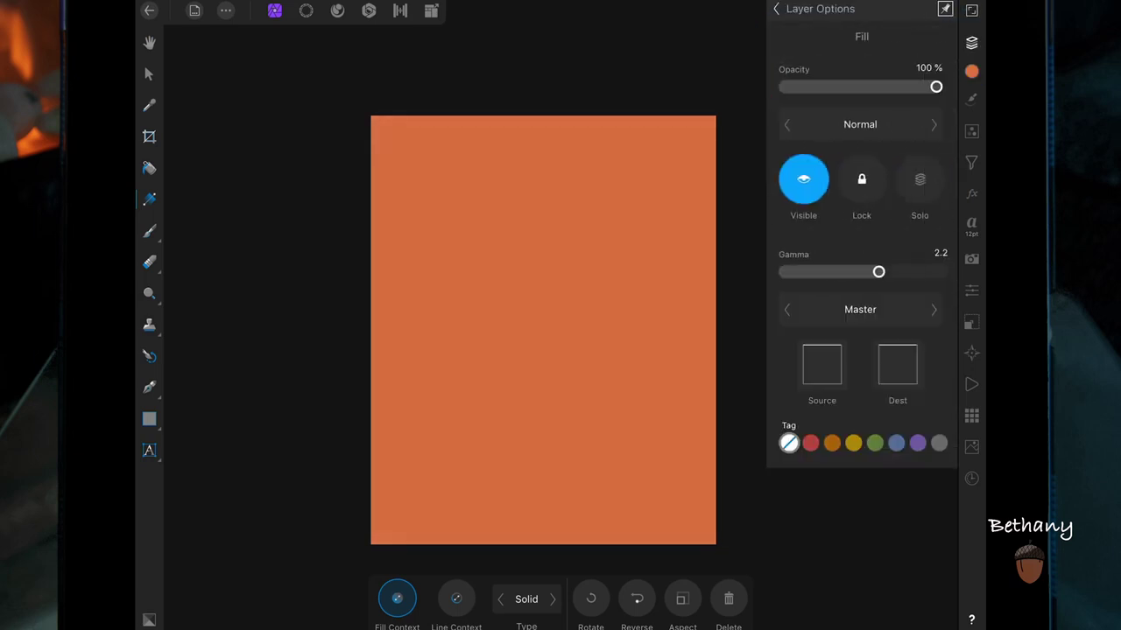
{"action": "left_click", "coordinate": [860, 124]}
{"action": "left_click_drag", "start_coordinate": [788, 470], "coordinate": [788, 172]}
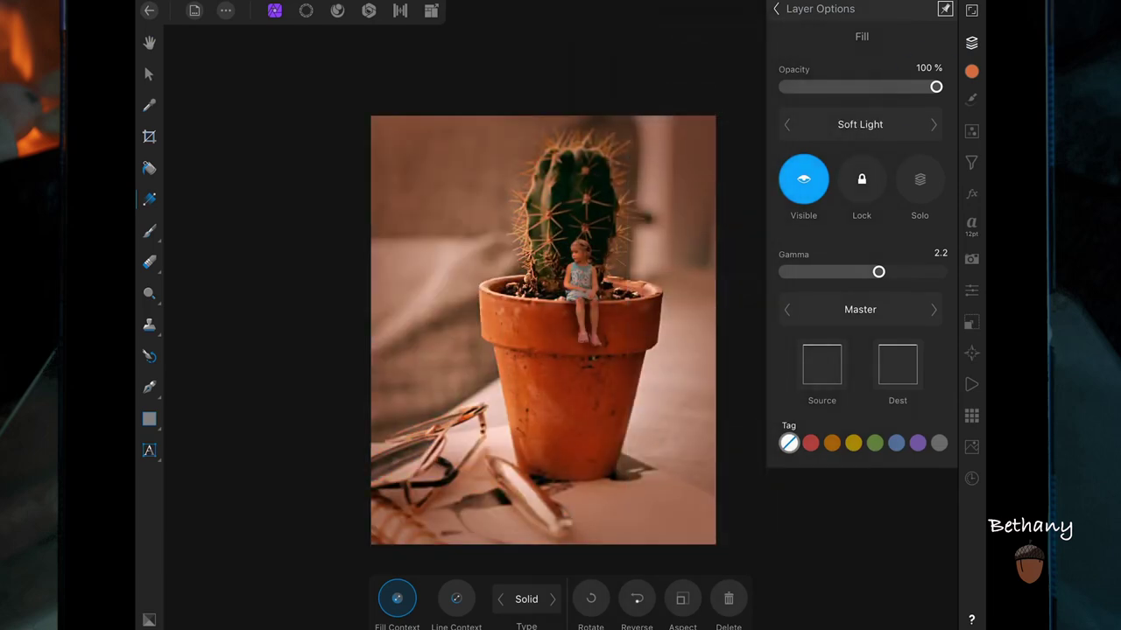
{"action": "left_click_drag", "start_coordinate": [936, 87], "coordinate": [824, 86]}
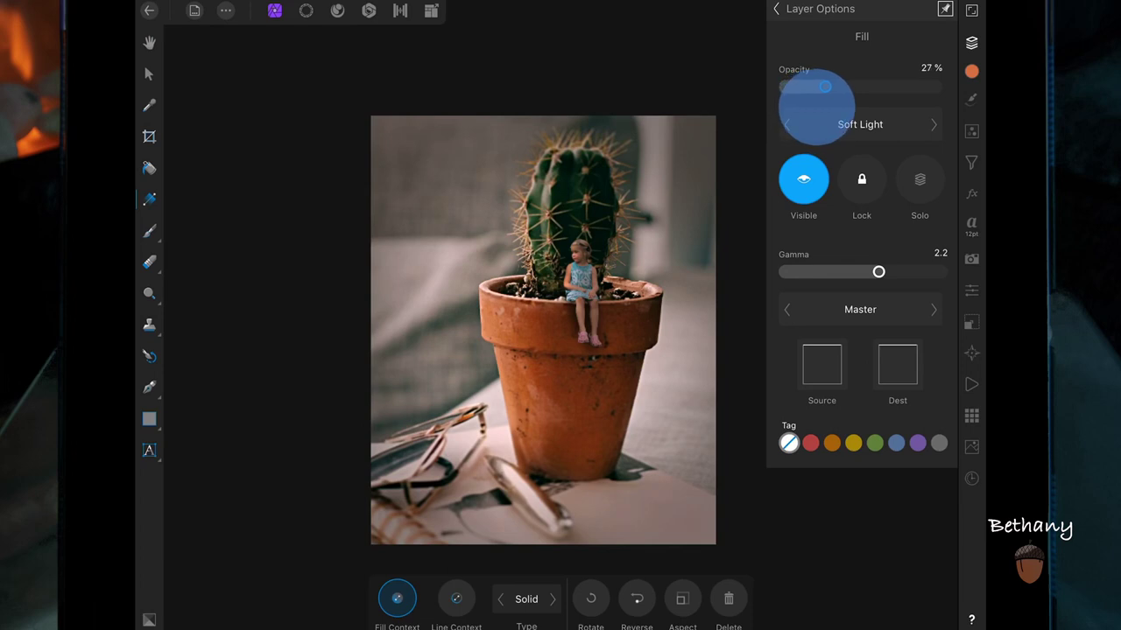
{"action": "left_click", "coordinate": [816, 87]}
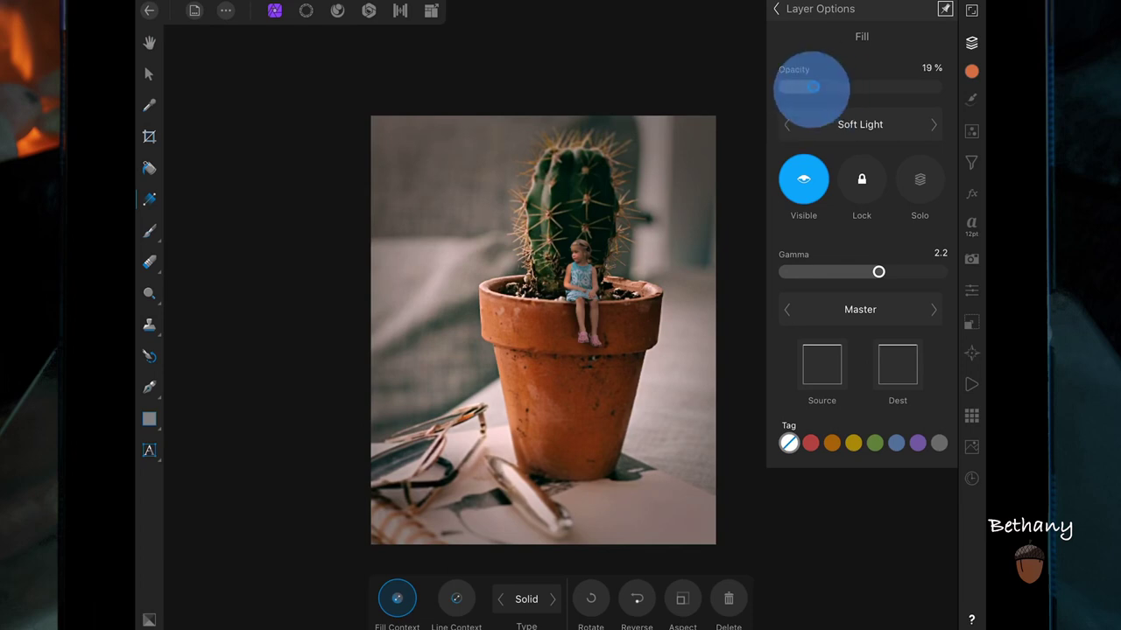
{"action": "left_click", "coordinate": [775, 9]}
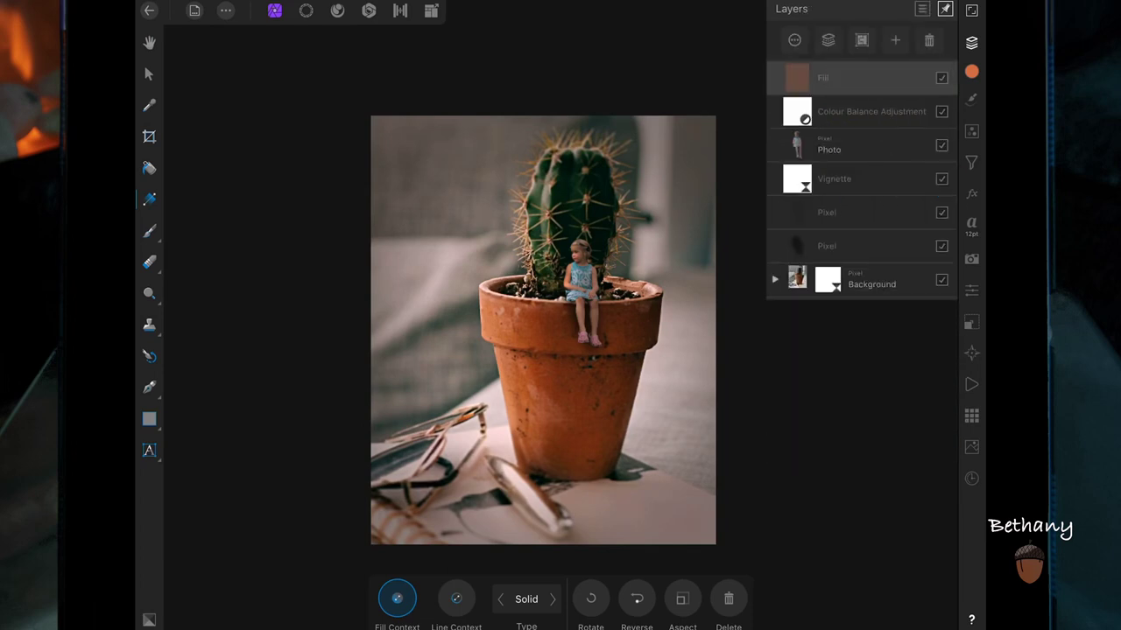
Change the Colour Balance shadows to cyan-red -14, magenta-green -2, yellow-blue 18.
{"action": "left_click", "coordinate": [871, 111]}
{"action": "left_click", "coordinate": [366, 599]}
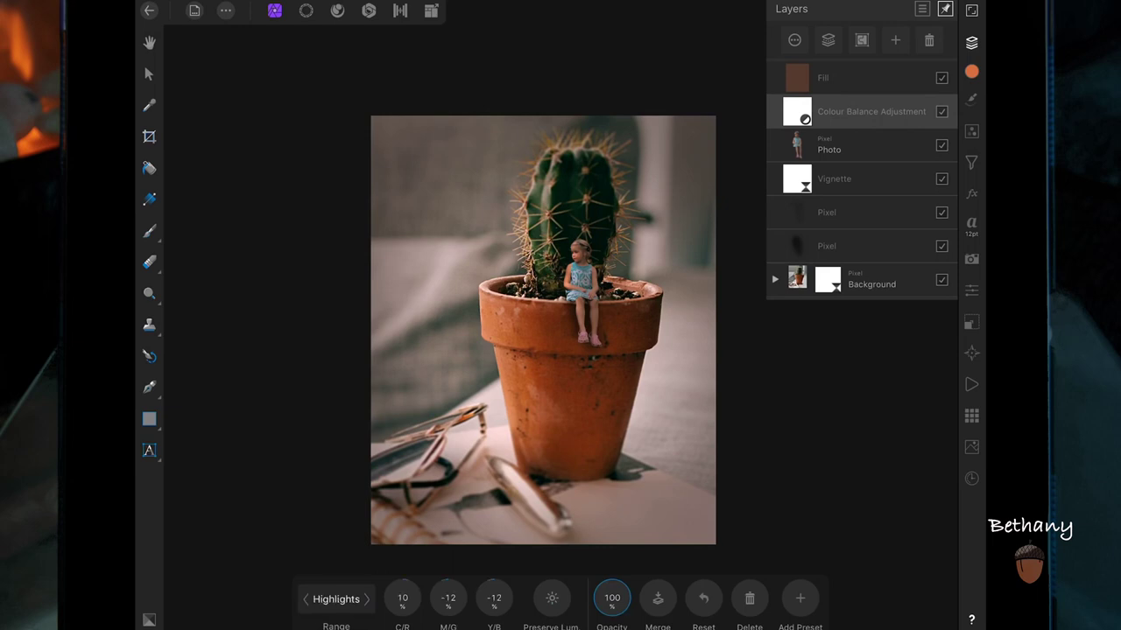
{"action": "left_click", "coordinate": [366, 599]}
{"action": "mouse_move", "coordinate": [494, 598]}
{"action": "left_mouse_down"}
{"action": "mouse_move", "coordinate": [513, 598]}
{"action": "mouse_move", "coordinate": [495, 580]}
{"action": "left_mouse_up"}
{"action": "left_click_drag", "start_coordinate": [399, 600], "coordinate": [370, 601]}
{"action": "mouse_move", "coordinate": [447, 598]}
{"action": "left_mouse_down"}
{"action": "mouse_move", "coordinate": [421, 604]}
{"action": "mouse_move", "coordinate": [412, 593]}
{"action": "mouse_move", "coordinate": [438, 595]}
{"action": "mouse_move", "coordinate": [426, 595]}
{"action": "left_mouse_up"}
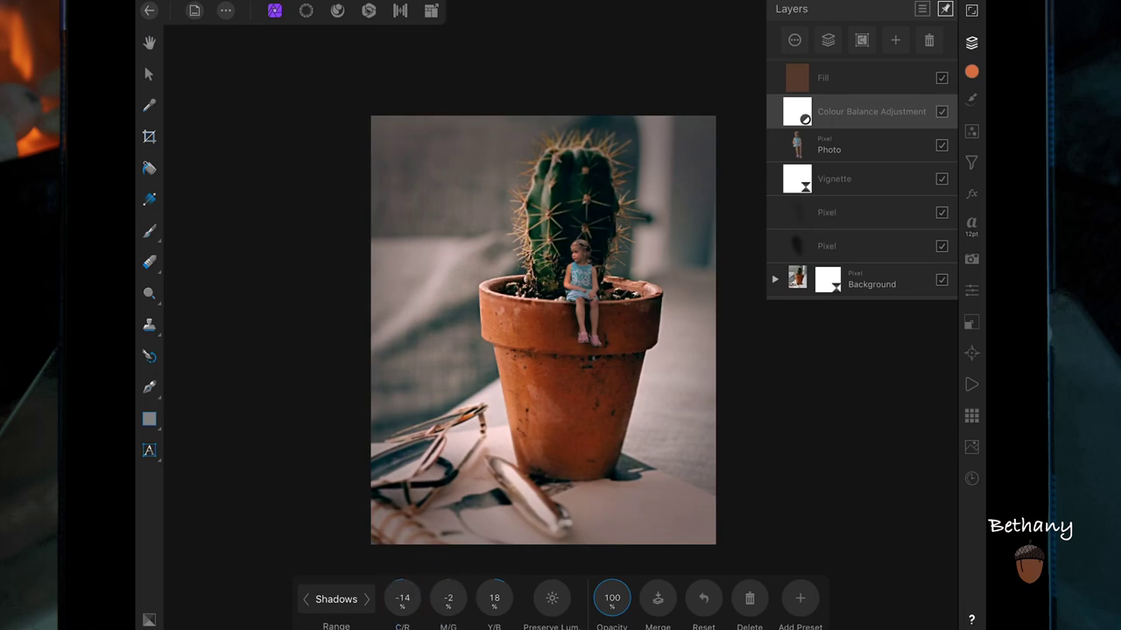
{"action": "left_click", "coordinate": [938, 112]}
{"action": "left_click", "coordinate": [971, 42]}
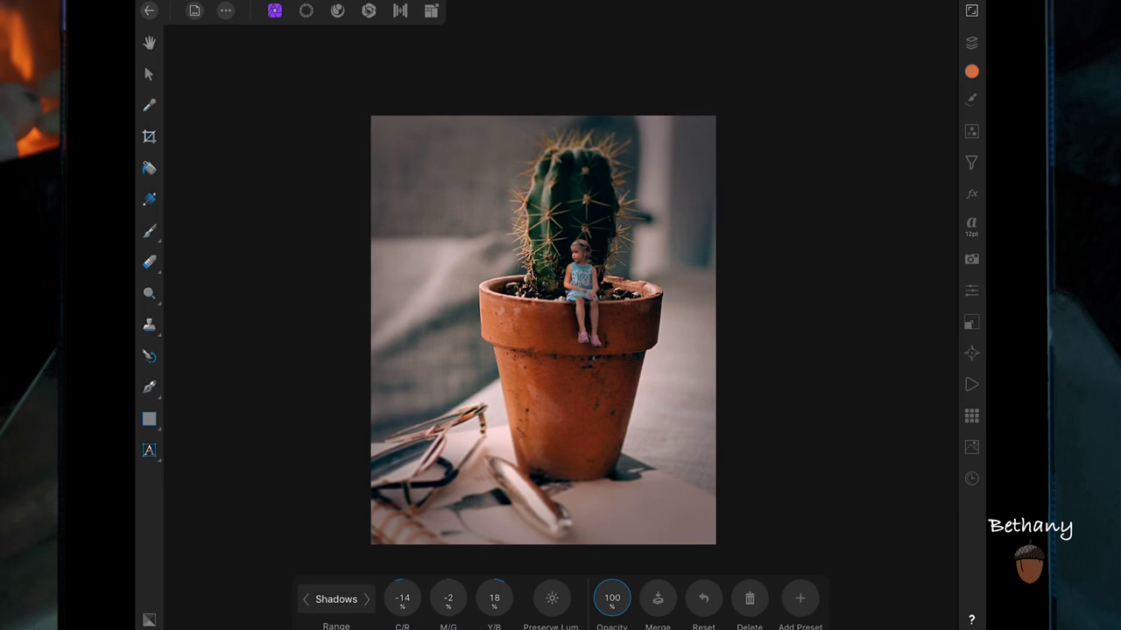
Add a new pixel layer above the Fill layer and set the brush colour to dark navy.
{"action": "left_click", "coordinate": [971, 42]}
{"action": "left_click", "coordinate": [840, 77]}
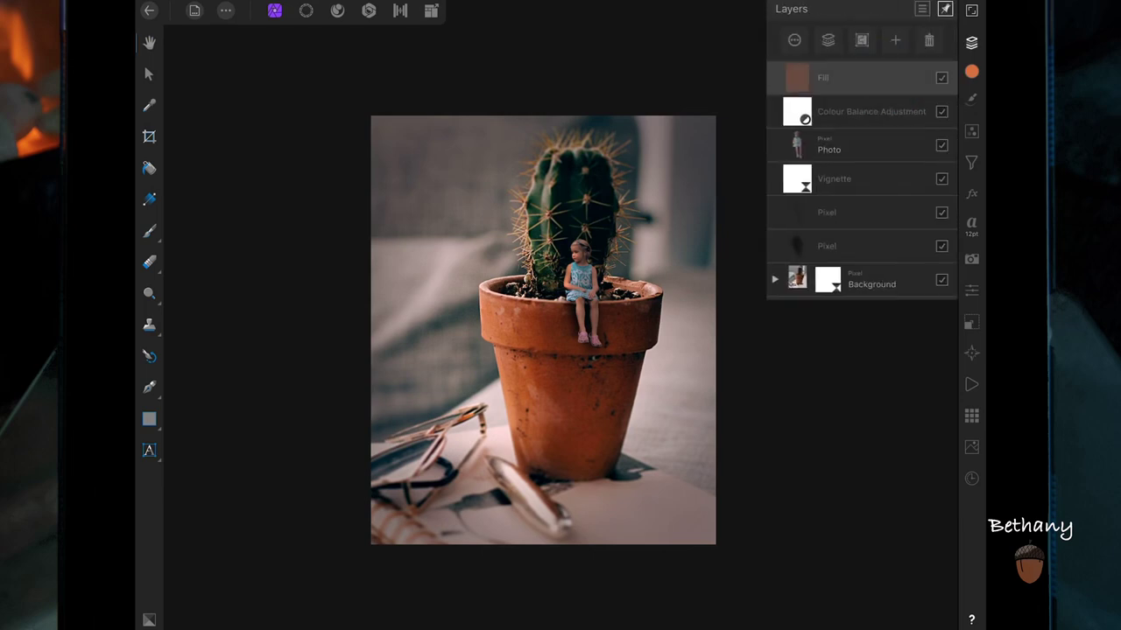
{"action": "left_click", "coordinate": [895, 39]}
{"action": "left_click", "coordinate": [866, 91]}
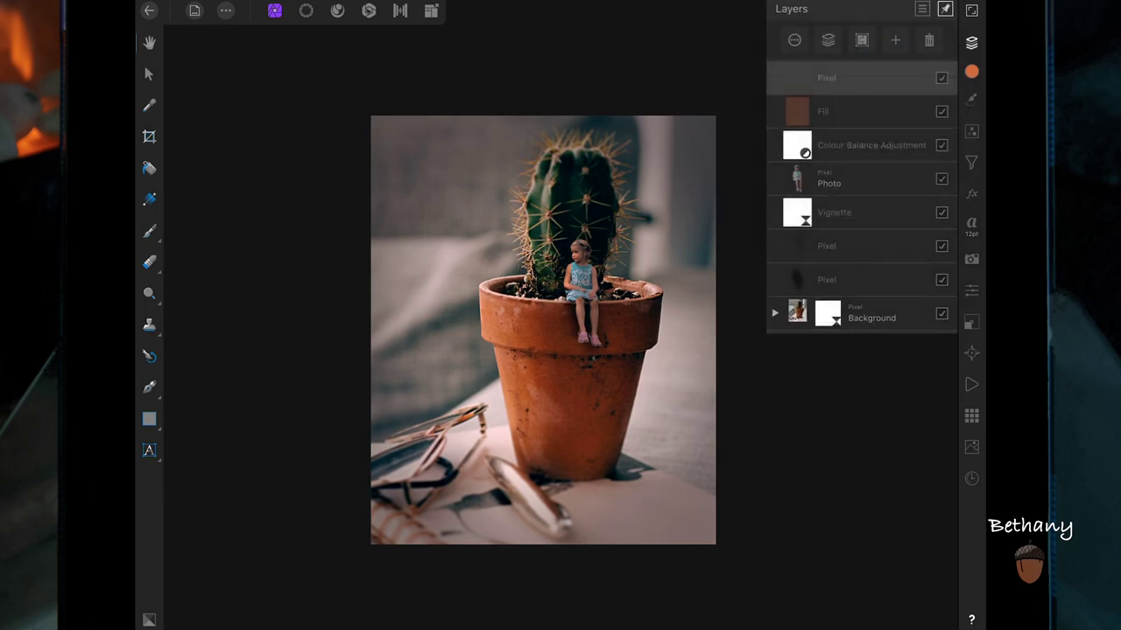
{"action": "left_click", "coordinate": [149, 231]}
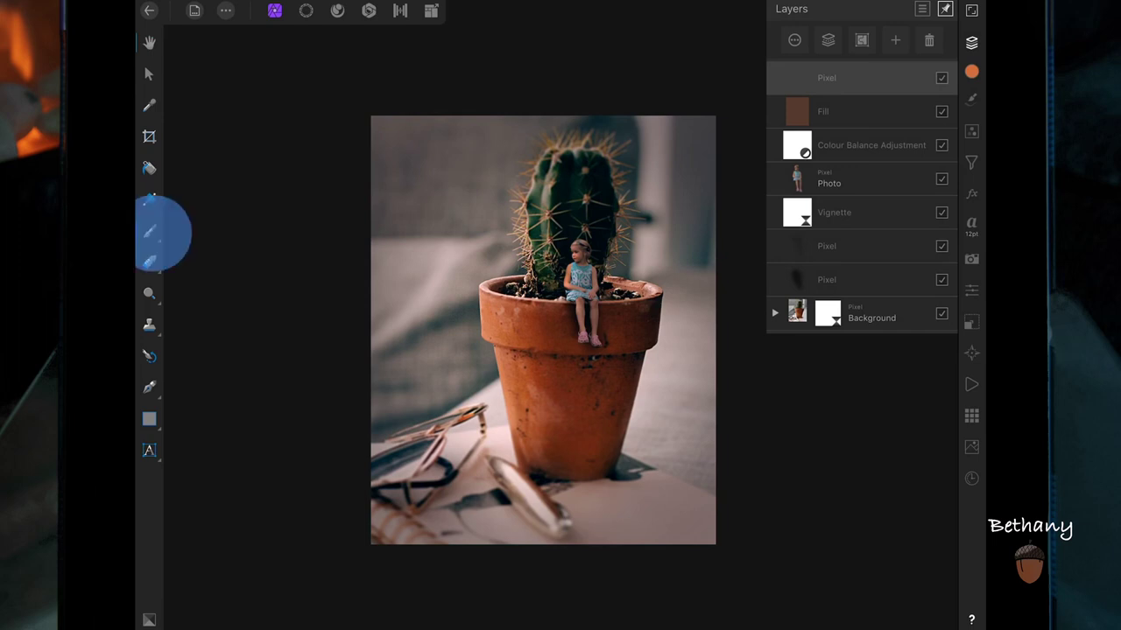
{"action": "left_click", "coordinate": [645, 598]}
{"action": "left_click", "coordinate": [596, 377]}
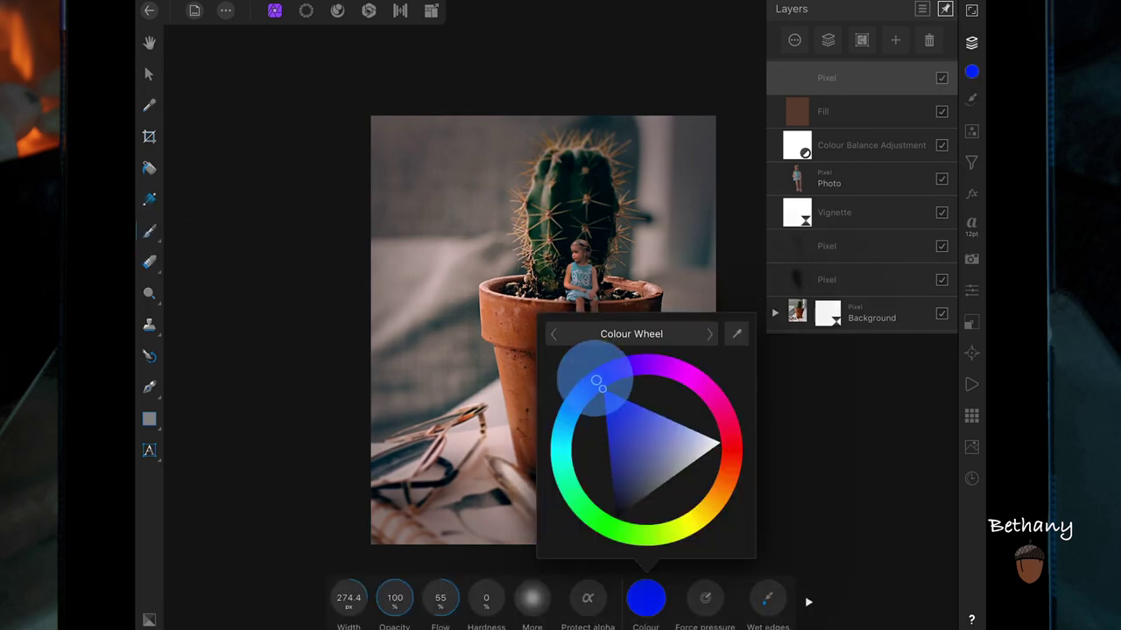
{"action": "mouse_move", "coordinate": [612, 468]}
{"action": "left_mouse_down"}
{"action": "mouse_move", "coordinate": [624, 492]}
{"action": "mouse_move", "coordinate": [615, 484]}
{"action": "left_mouse_up"}
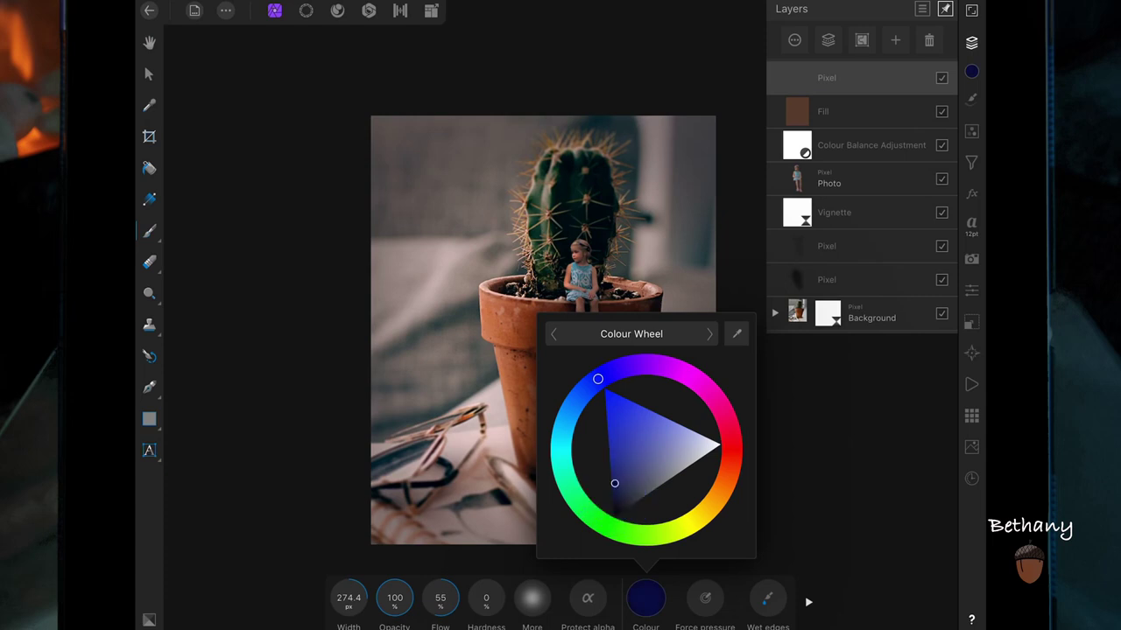
{"action": "left_click_drag", "start_coordinate": [598, 379], "coordinate": [569, 410]}
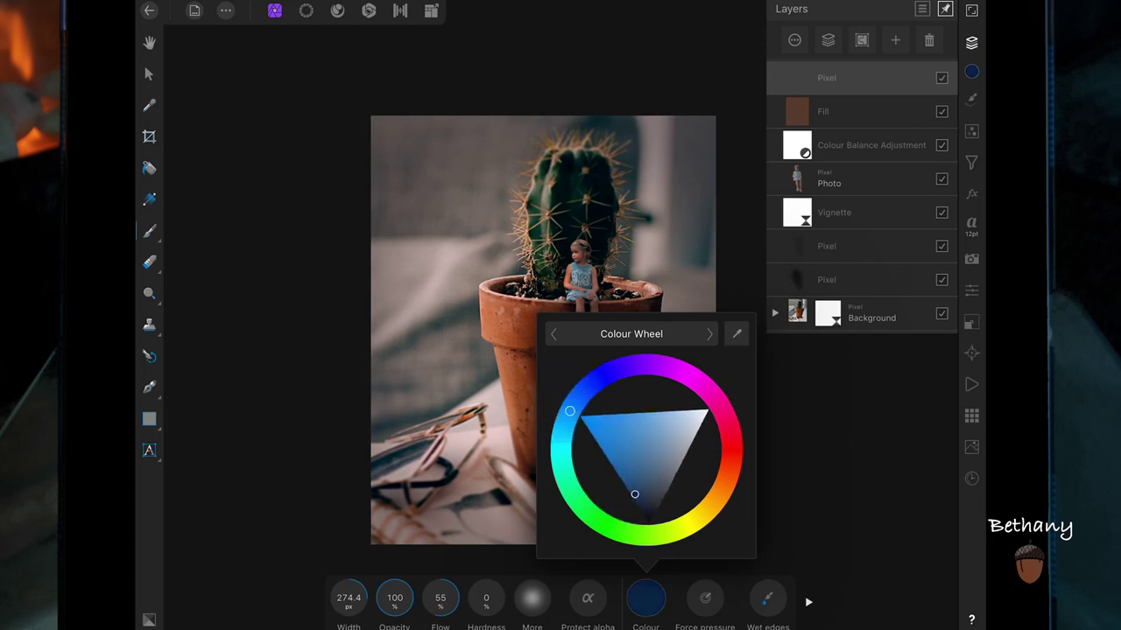
{"action": "left_click", "coordinate": [638, 494]}
{"action": "left_click_drag", "start_coordinate": [638, 494], "coordinate": [648, 503]}
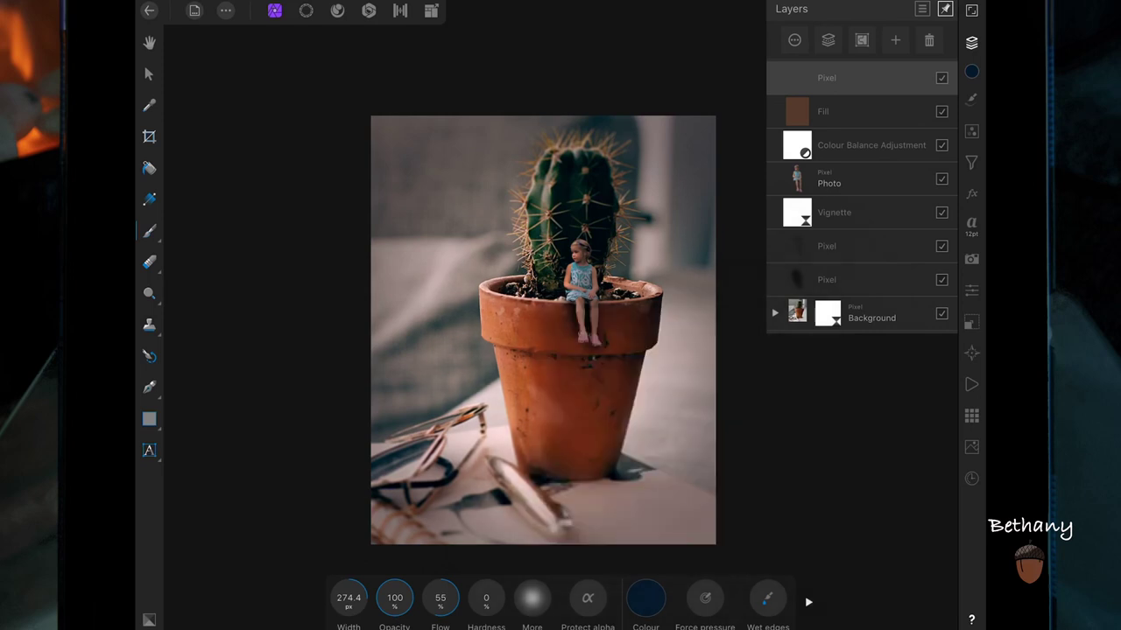
Enlarge the brush to about 3372 px and paint navy over the photo.
{"action": "left_click", "coordinate": [971, 42]}
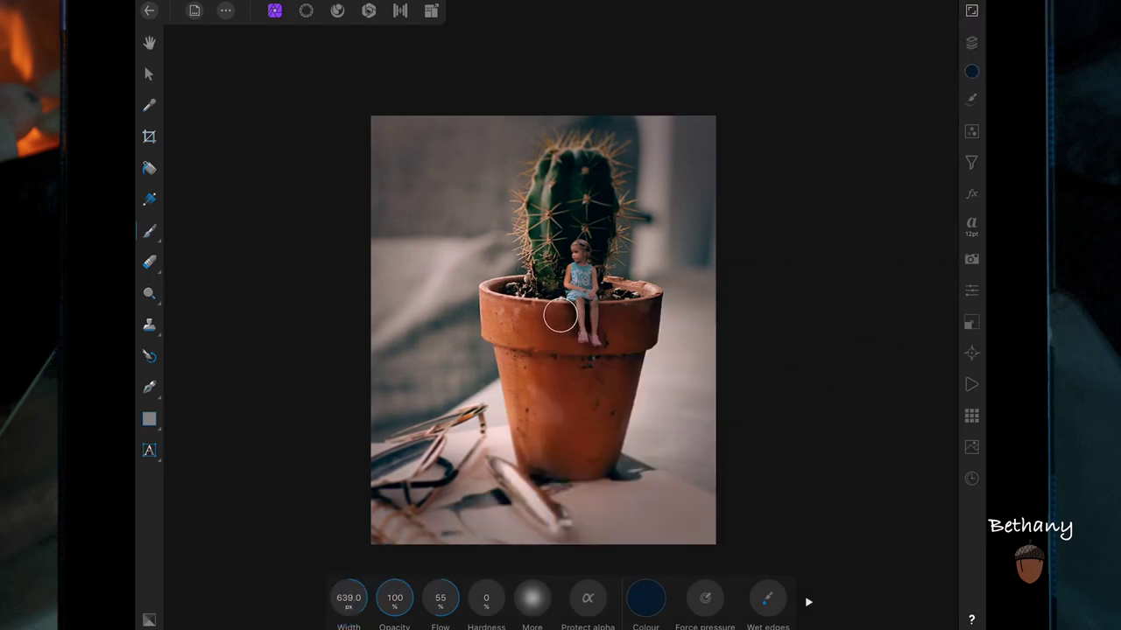
{"action": "left_click_drag", "start_coordinate": [348, 598], "coordinate": [829, 389]}
{"action": "left_click_drag", "start_coordinate": [349, 598], "coordinate": [575, 495]}
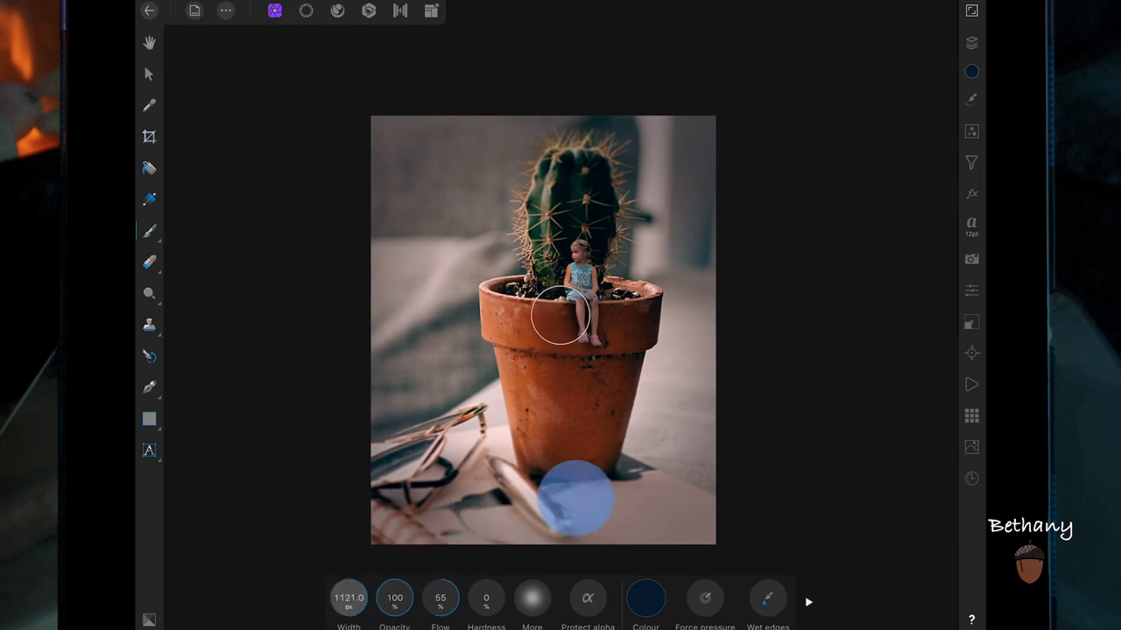
{"action": "left_click_drag", "start_coordinate": [348, 598], "coordinate": [881, 321]}
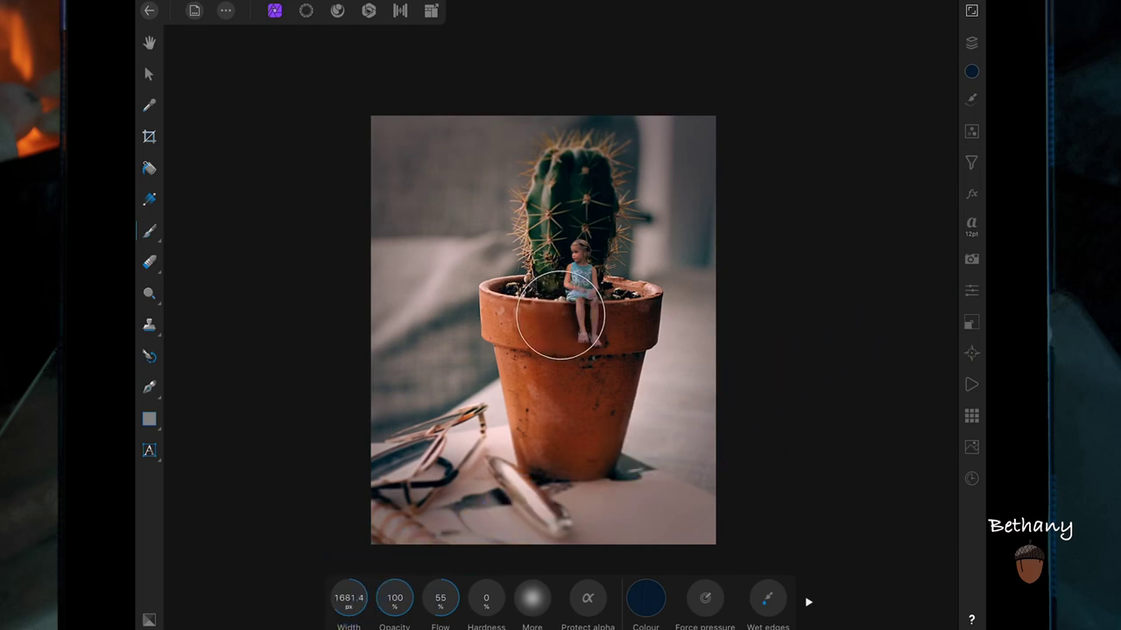
{"action": "mouse_move", "coordinate": [349, 598]}
{"action": "left_mouse_down"}
{"action": "mouse_move", "coordinate": [287, 272]}
{"action": "mouse_move", "coordinate": [345, 260]}
{"action": "mouse_move", "coordinate": [400, 545]}
{"action": "mouse_move", "coordinate": [430, 465]}
{"action": "mouse_move", "coordinate": [443, 551]}
{"action": "mouse_move", "coordinate": [633, 50]}
{"action": "mouse_move", "coordinate": [769, 411]}
{"action": "left_mouse_up"}
{"action": "mouse_move", "coordinate": [684, 116]}
{"action": "left_mouse_down"}
{"action": "mouse_move", "coordinate": [446, 170]}
{"action": "mouse_move", "coordinate": [445, 513]}
{"action": "mouse_move", "coordinate": [580, 596]}
{"action": "mouse_move", "coordinate": [752, 460]}
{"action": "mouse_move", "coordinate": [698, 141]}
{"action": "mouse_move", "coordinate": [657, 110]}
{"action": "mouse_move", "coordinate": [415, 373]}
{"action": "mouse_move", "coordinate": [687, 507]}
{"action": "mouse_move", "coordinate": [516, 505]}
{"action": "mouse_move", "coordinate": [695, 408]}
{"action": "mouse_move", "coordinate": [703, 248]}
{"action": "mouse_move", "coordinate": [422, 265]}
{"action": "left_mouse_up"}
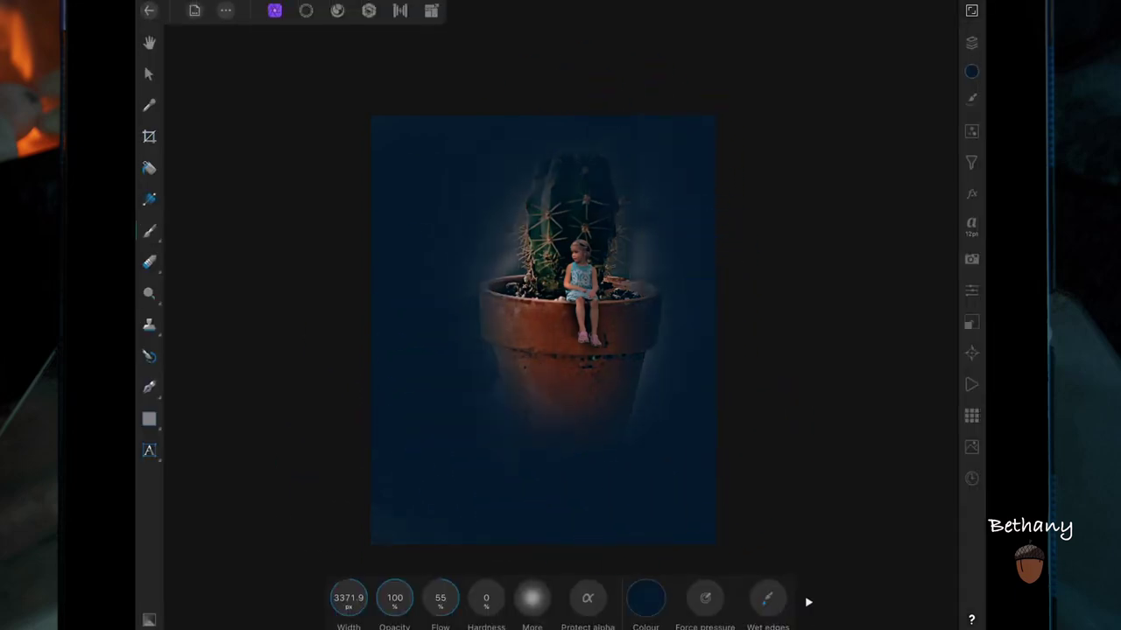
Blend the navy paint layer as Soft Light at 34% opacity.
{"action": "left_click", "coordinate": [971, 42]}
{"action": "left_click", "coordinate": [854, 78]}
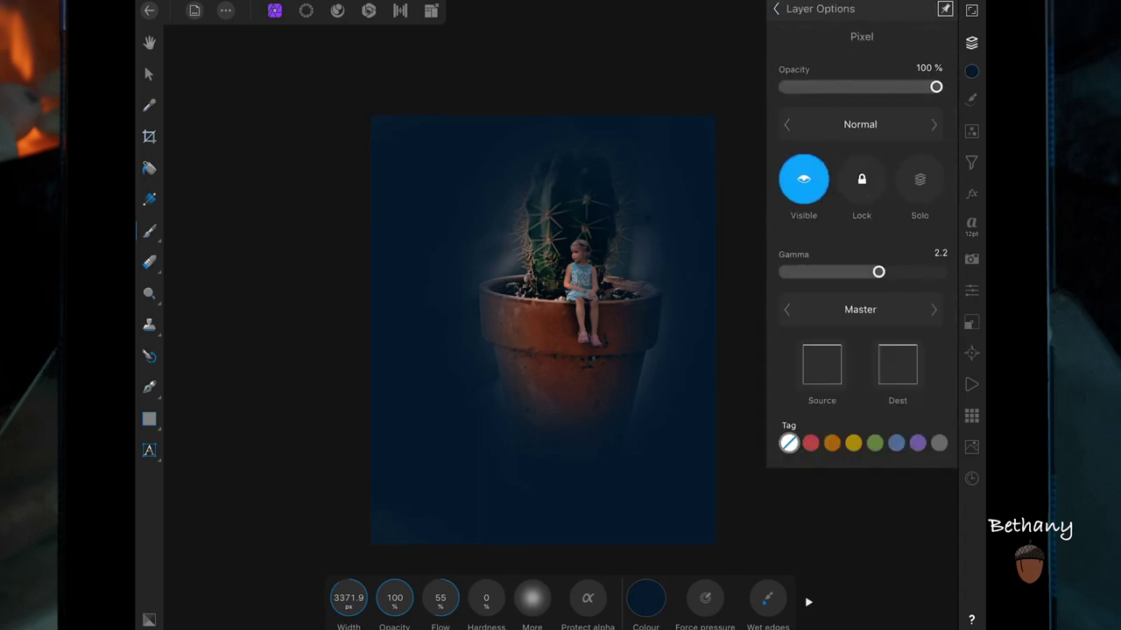
{"action": "left_click", "coordinate": [860, 124]}
{"action": "scroll", "coordinate": [693, 284], "scroll_direction": "down", "scroll_amount": 5}
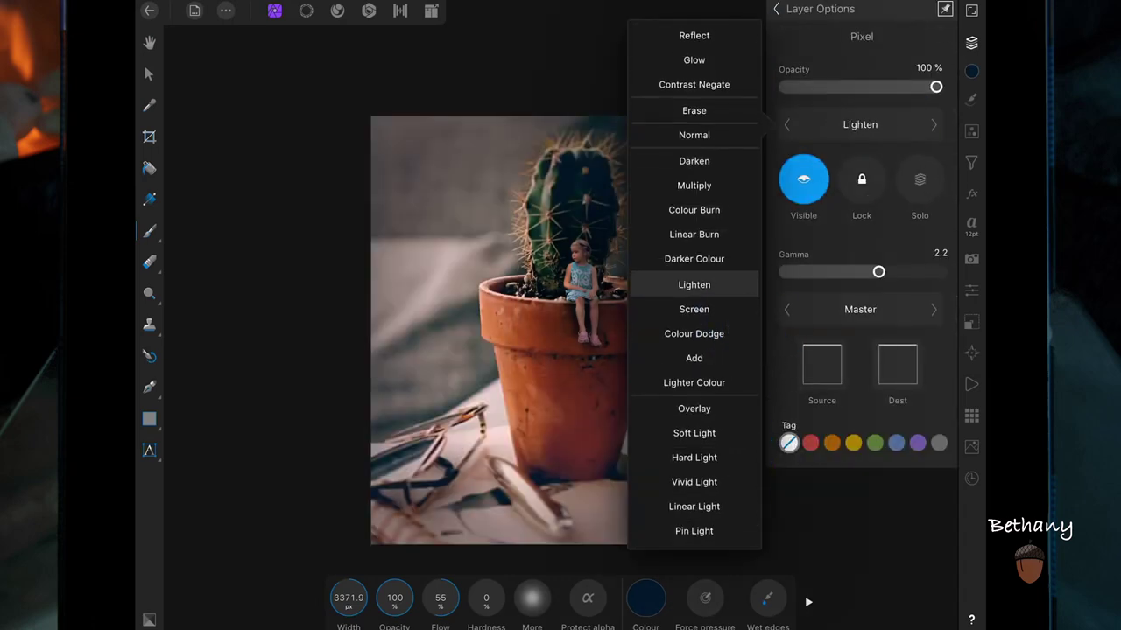
{"action": "scroll", "coordinate": [694, 285], "scroll_direction": "down", "scroll_amount": 4}
{"action": "left_click", "coordinate": [693, 283]}
{"action": "mouse_move", "coordinate": [935, 87]}
{"action": "left_mouse_down"}
{"action": "mouse_move", "coordinate": [780, 86]}
{"action": "mouse_move", "coordinate": [835, 87]}
{"action": "left_mouse_up"}
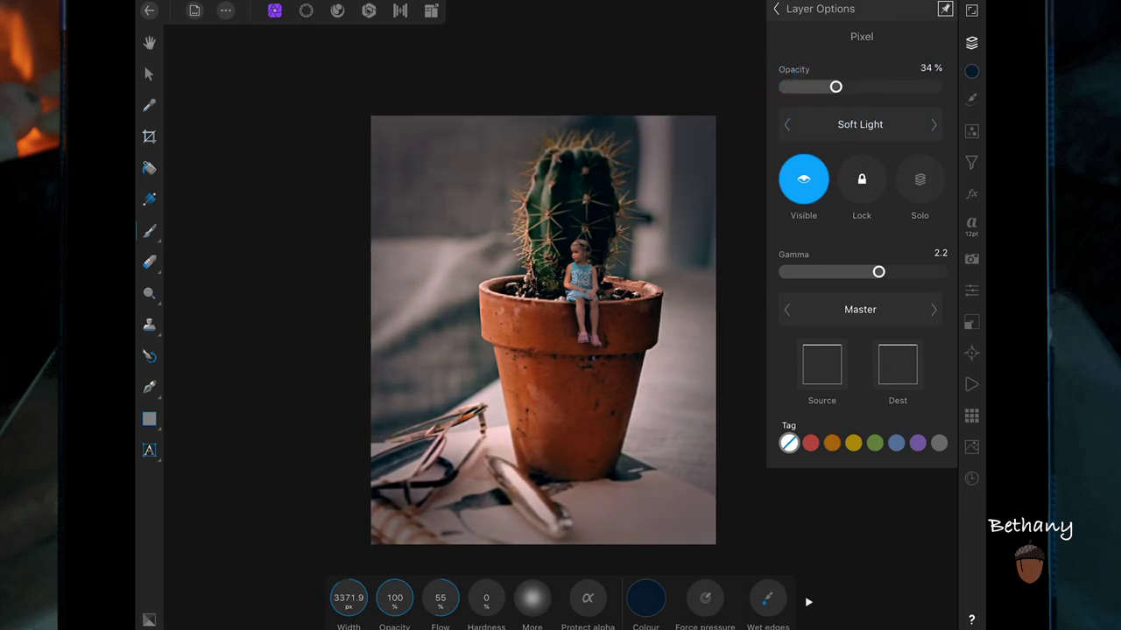
{"action": "left_click", "coordinate": [776, 9]}
{"action": "left_click", "coordinate": [971, 130]}
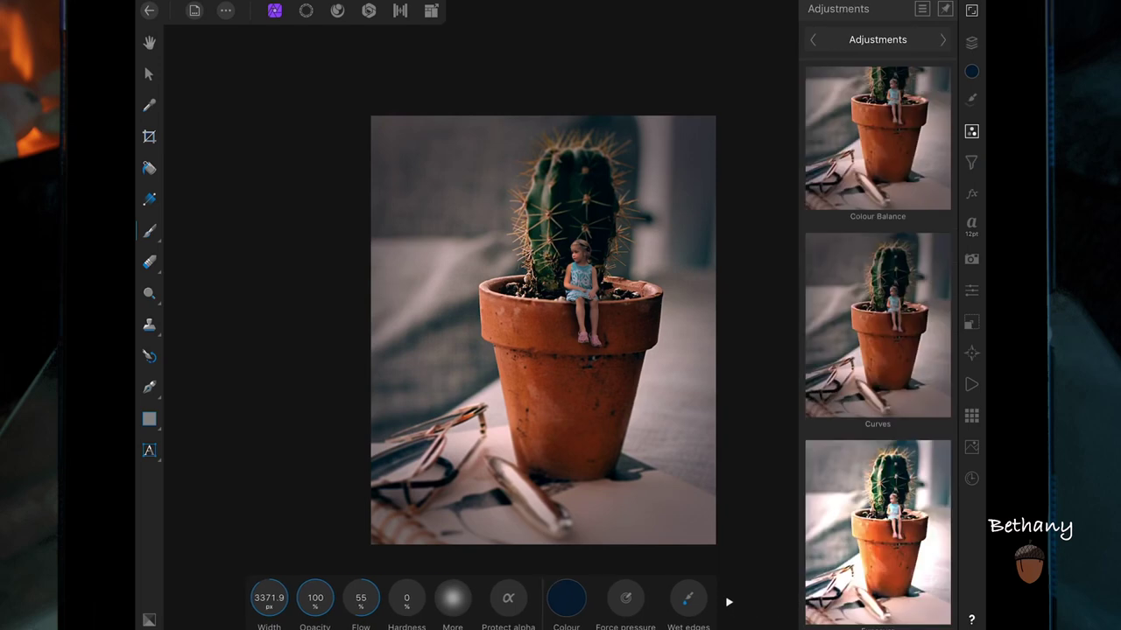
Add an Exposure adjustment raising the whole image to 0.10.
{"action": "scroll", "coordinate": [877, 346], "scroll_direction": "down", "scroll_amount": 3}
{"action": "left_click", "coordinate": [877, 367]}
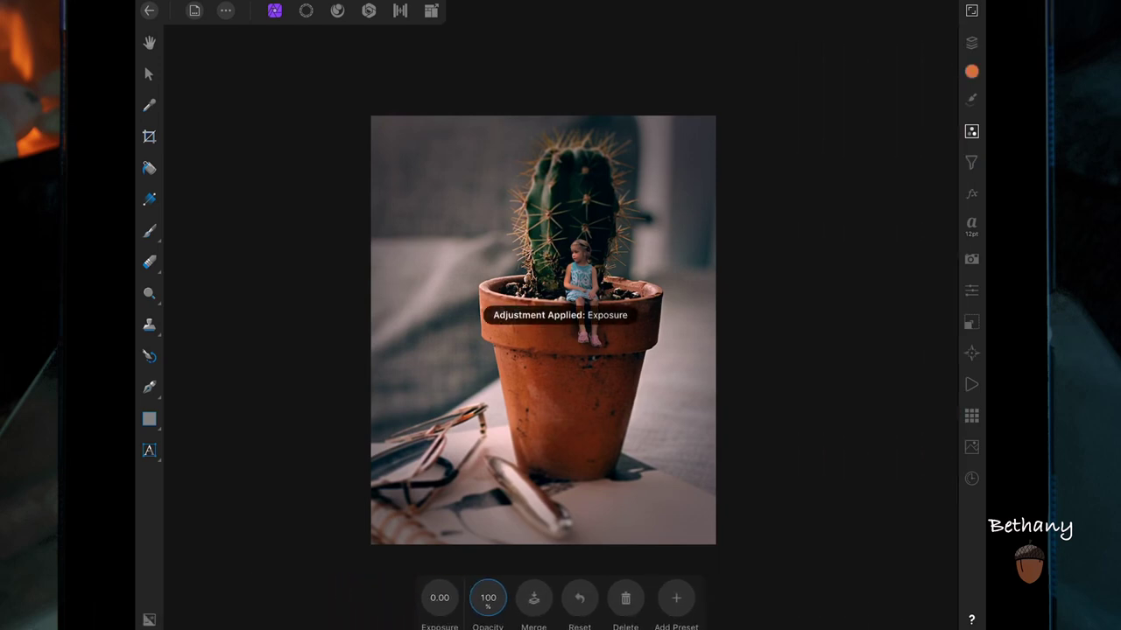
{"action": "left_click_drag", "start_coordinate": [439, 595], "coordinate": [482, 595]}
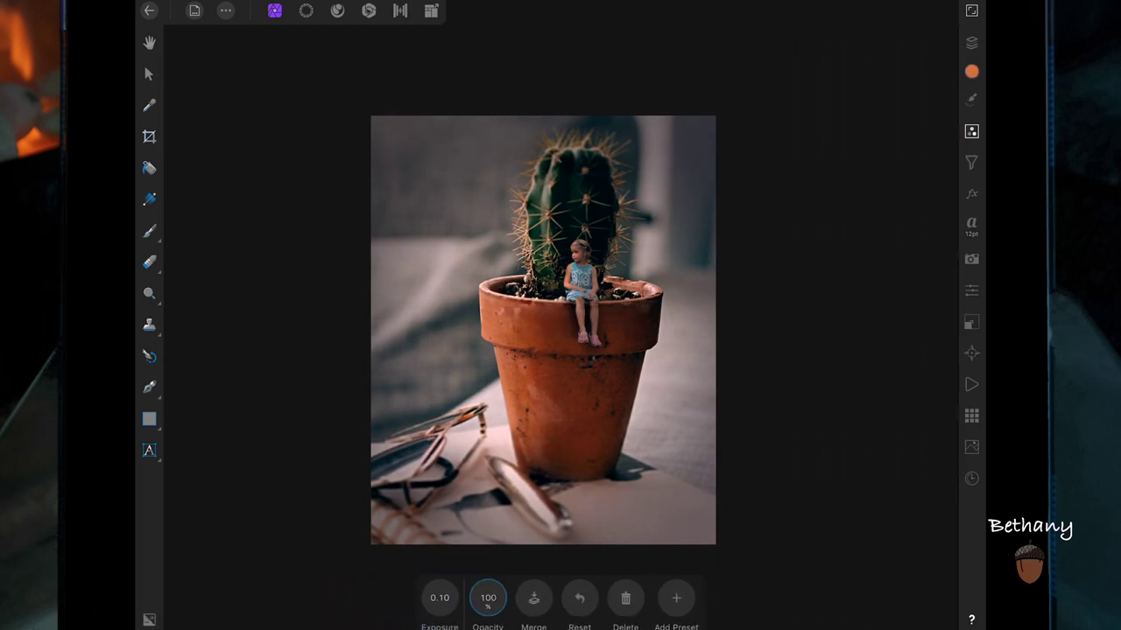
{"action": "left_click", "coordinate": [971, 42]}
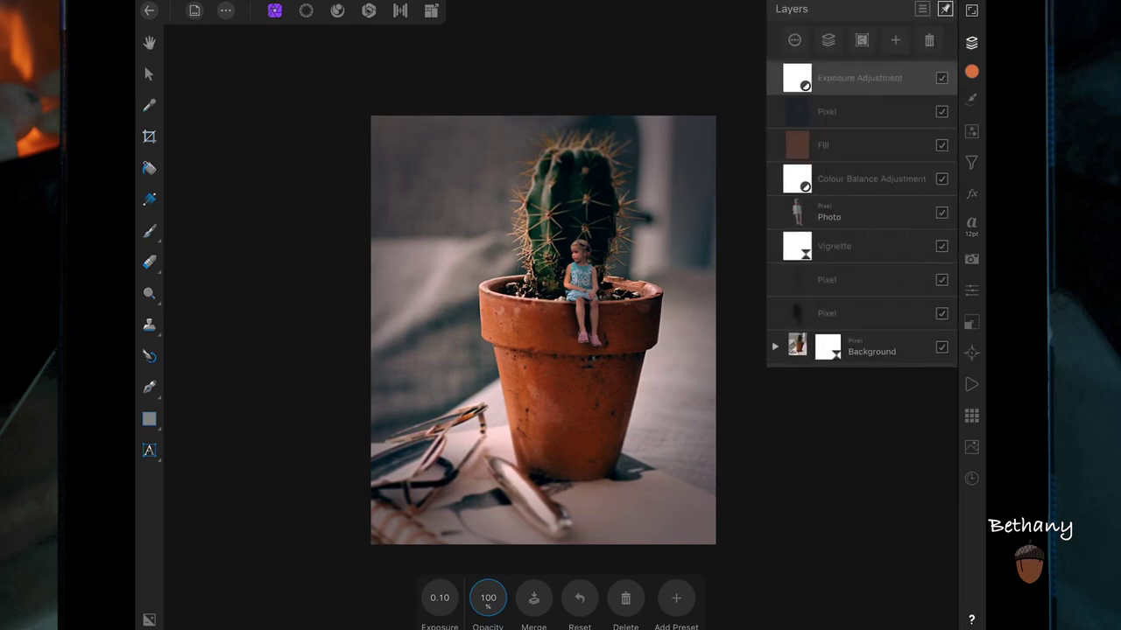
Nest a second Exposure adjustment inside the girl's Photo layer, set to -0.29.
{"action": "left_click", "coordinate": [828, 213]}
{"action": "left_click", "coordinate": [971, 131]}
{"action": "left_click", "coordinate": [878, 377]}
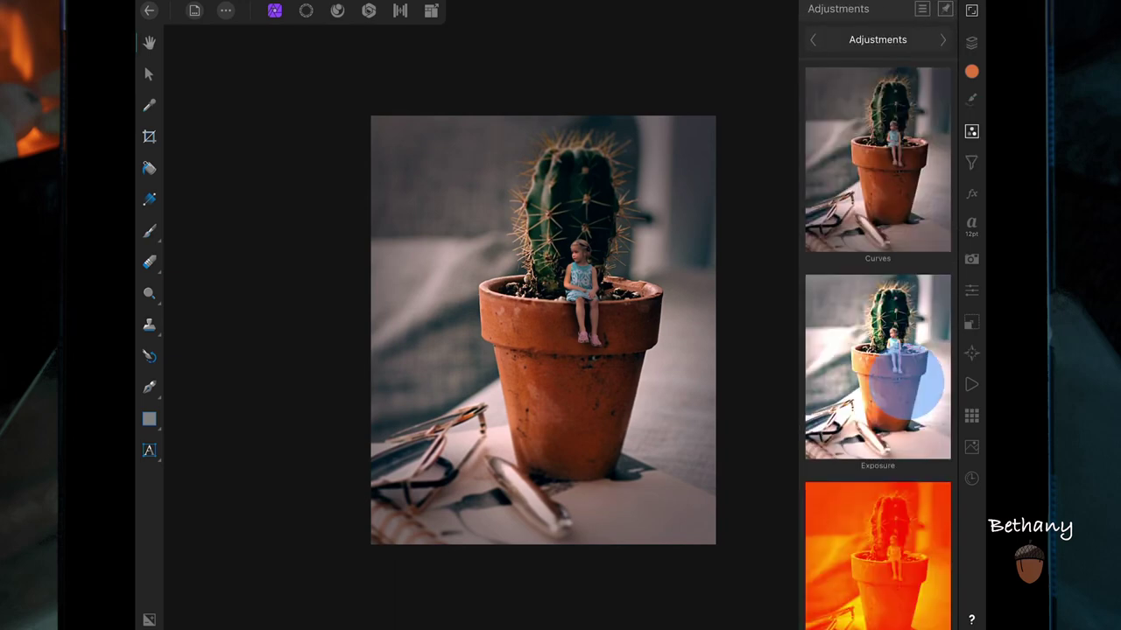
{"action": "left_click", "coordinate": [971, 42]}
{"action": "left_click_drag", "start_coordinate": [880, 216], "coordinate": [881, 247]}
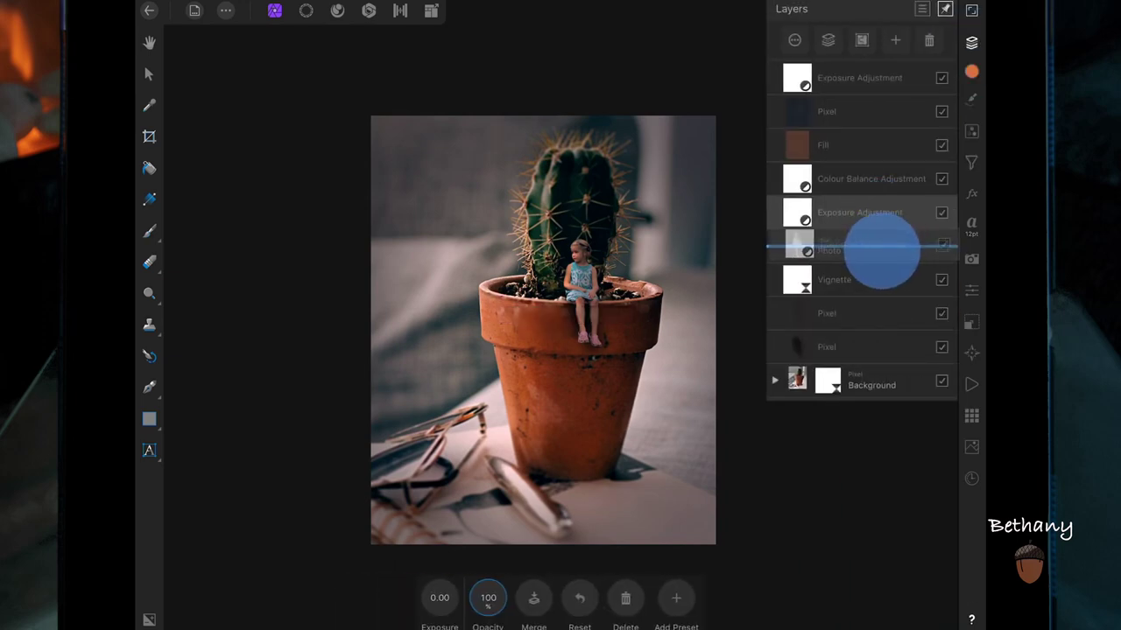
{"action": "left_click_drag", "start_coordinate": [439, 598], "coordinate": [408, 600]}
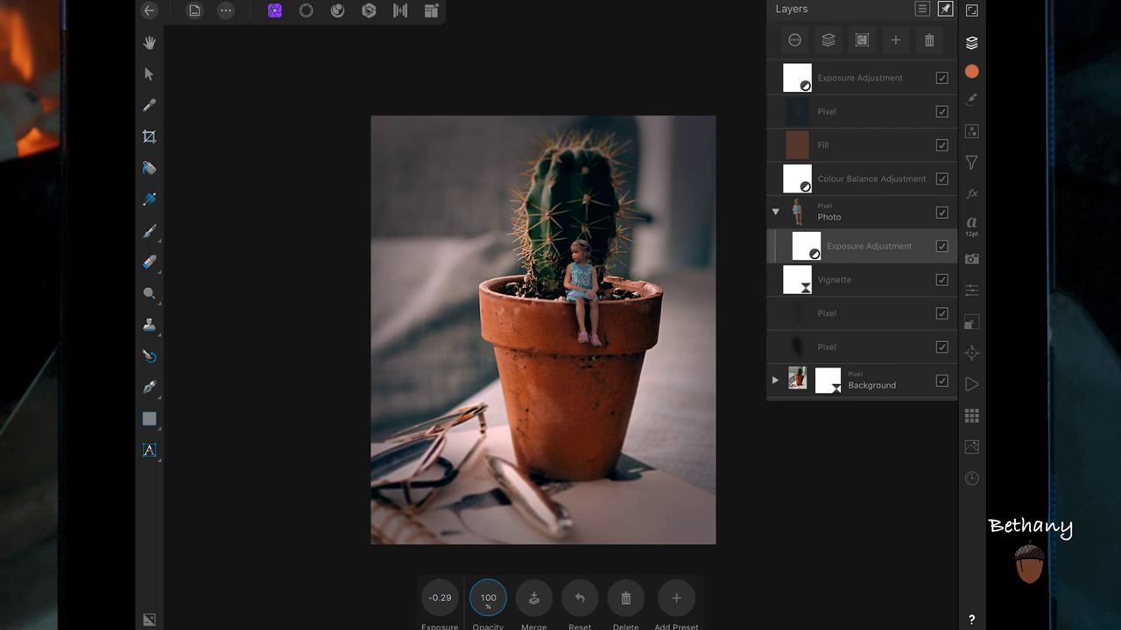
{"action": "left_click", "coordinate": [895, 40]}
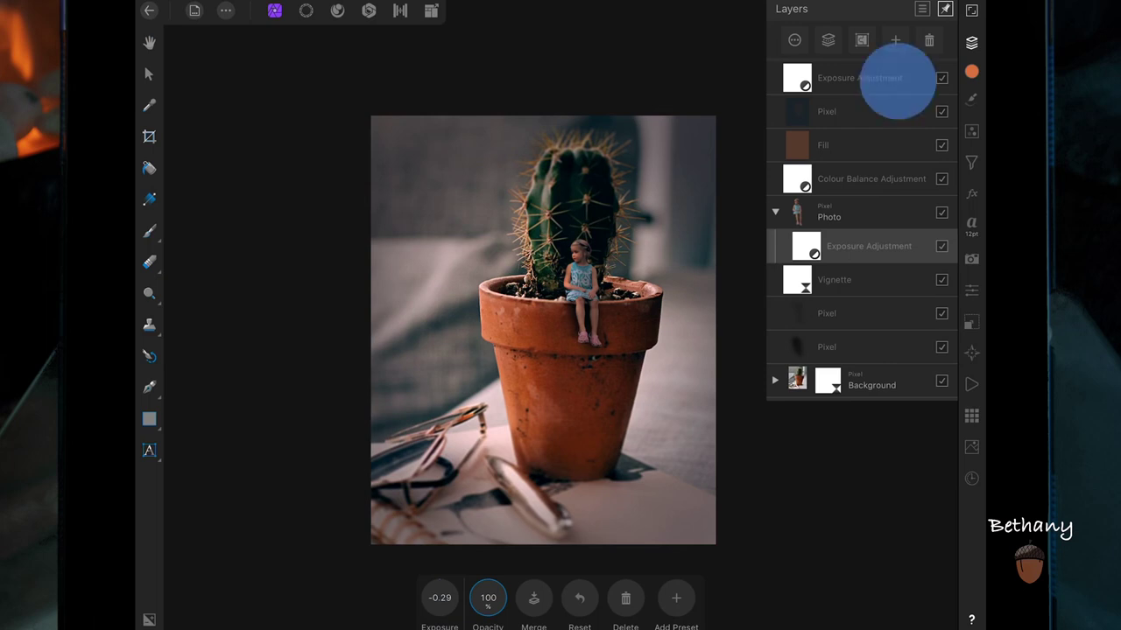
Add a new pixel layer and set the Paint Brush colour to orange.
{"action": "left_click", "coordinate": [876, 90]}
{"action": "left_click", "coordinate": [149, 230]}
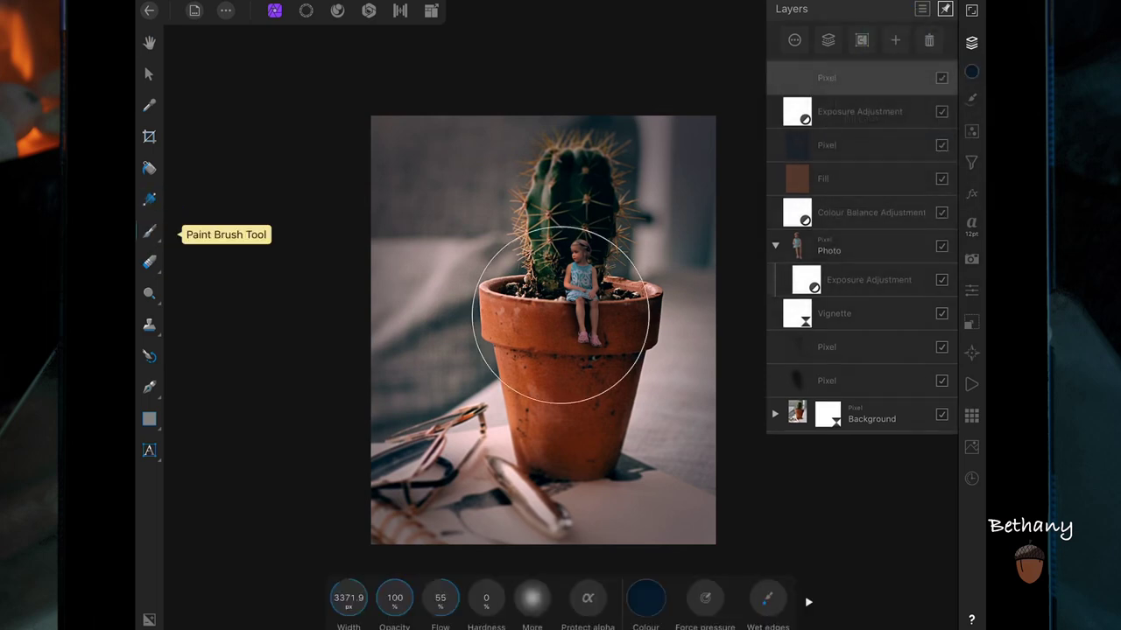
{"action": "left_click", "coordinate": [645, 599]}
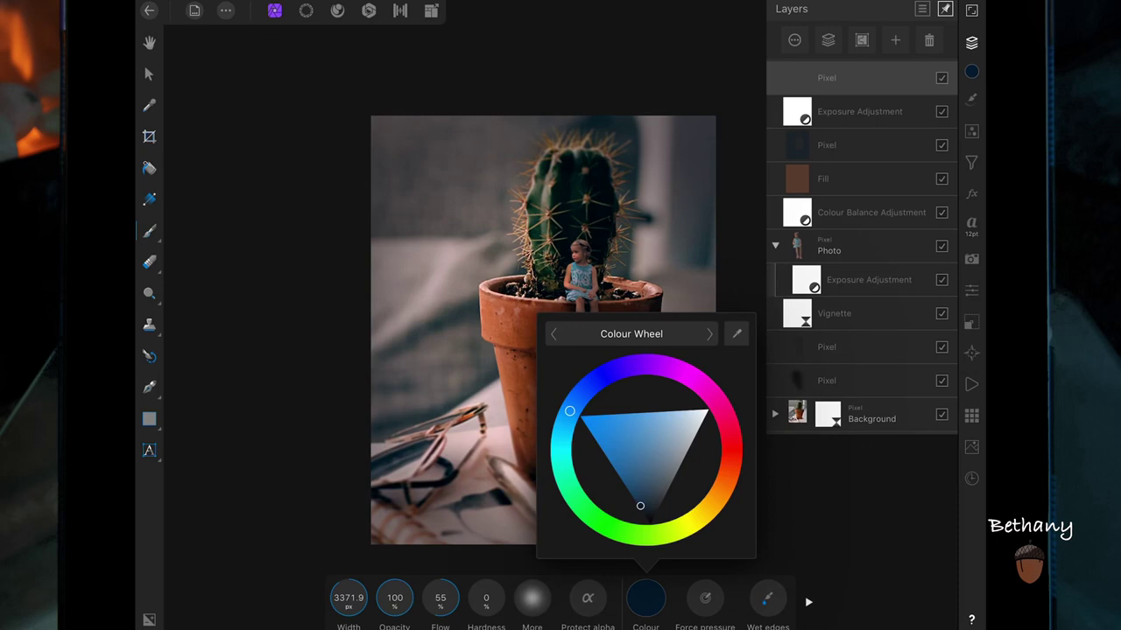
{"action": "left_click", "coordinate": [647, 368]}
{"action": "left_click_drag", "start_coordinate": [639, 473], "coordinate": [669, 438]}
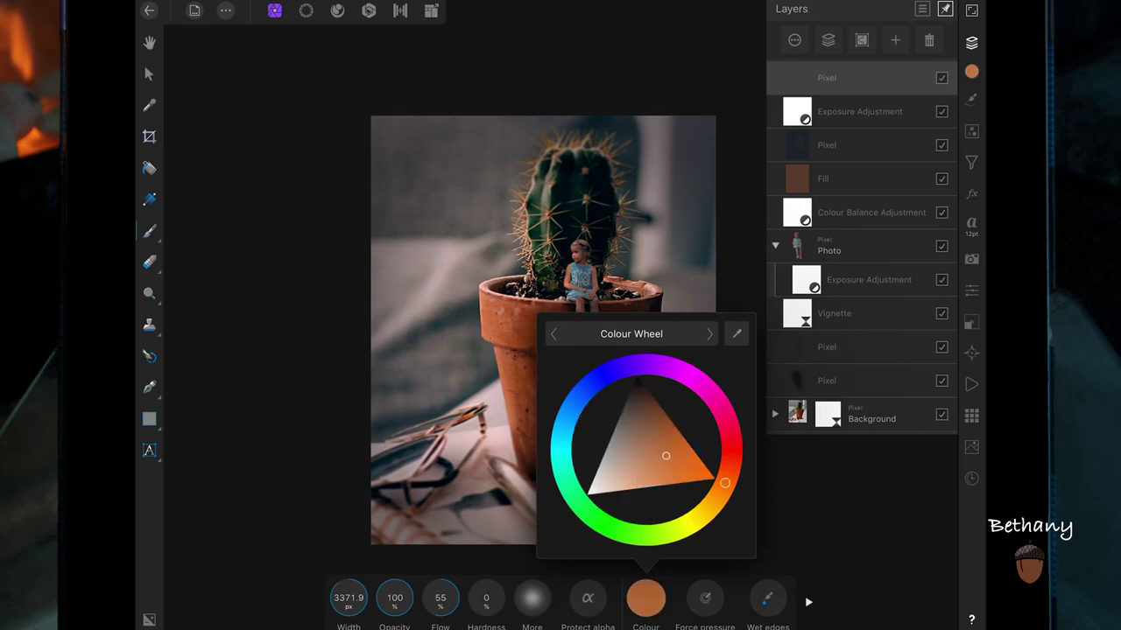
{"action": "left_click", "coordinate": [646, 599]}
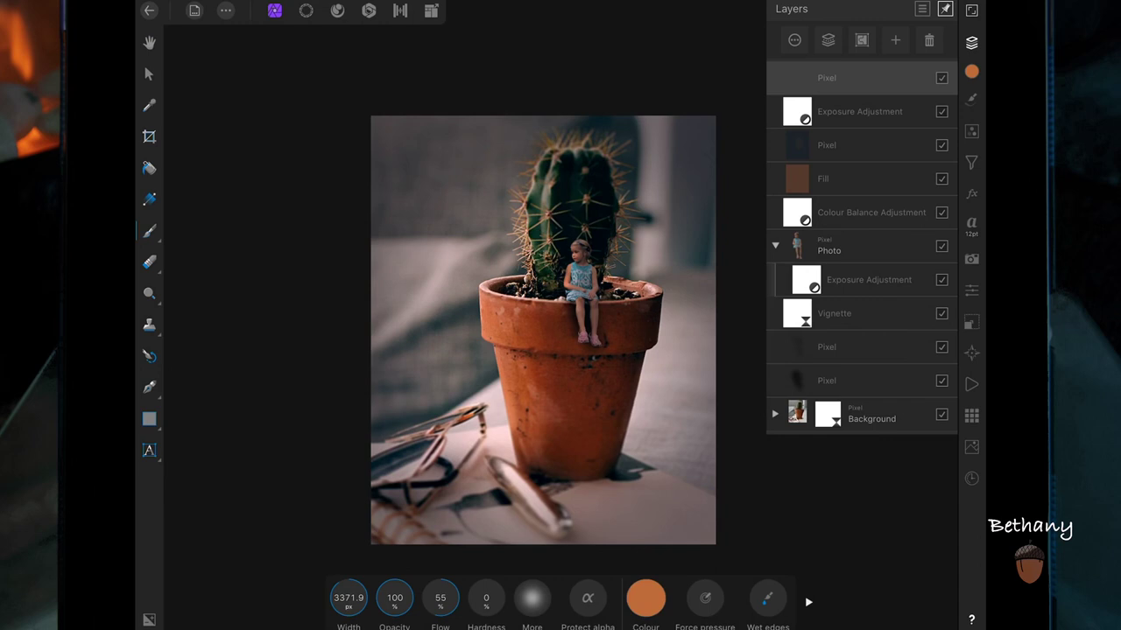
Paint a soft orange glow to the left of and around the cactus.
{"action": "mouse_move", "coordinate": [403, 166]}
{"action": "left_mouse_down"}
{"action": "mouse_move", "coordinate": [516, 263]}
{"action": "mouse_move", "coordinate": [464, 245]}
{"action": "left_mouse_up"}
{"action": "left_click_drag", "start_coordinate": [490, 167], "coordinate": [596, 293]}
{"action": "left_click_drag", "start_coordinate": [491, 210], "coordinate": [578, 333]}
{"action": "left_click_drag", "start_coordinate": [386, 320], "coordinate": [473, 355]}
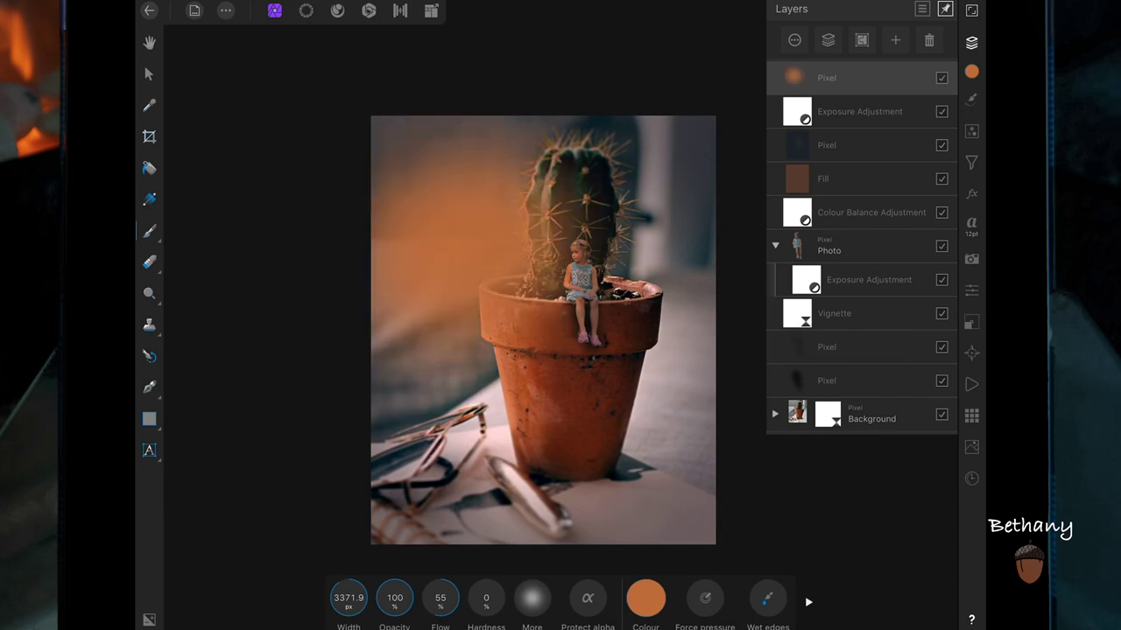
Blend the orange glow layer as Screen at 22% opacity.
{"action": "left_click", "coordinate": [794, 40]}
{"action": "left_click", "coordinate": [859, 125]}
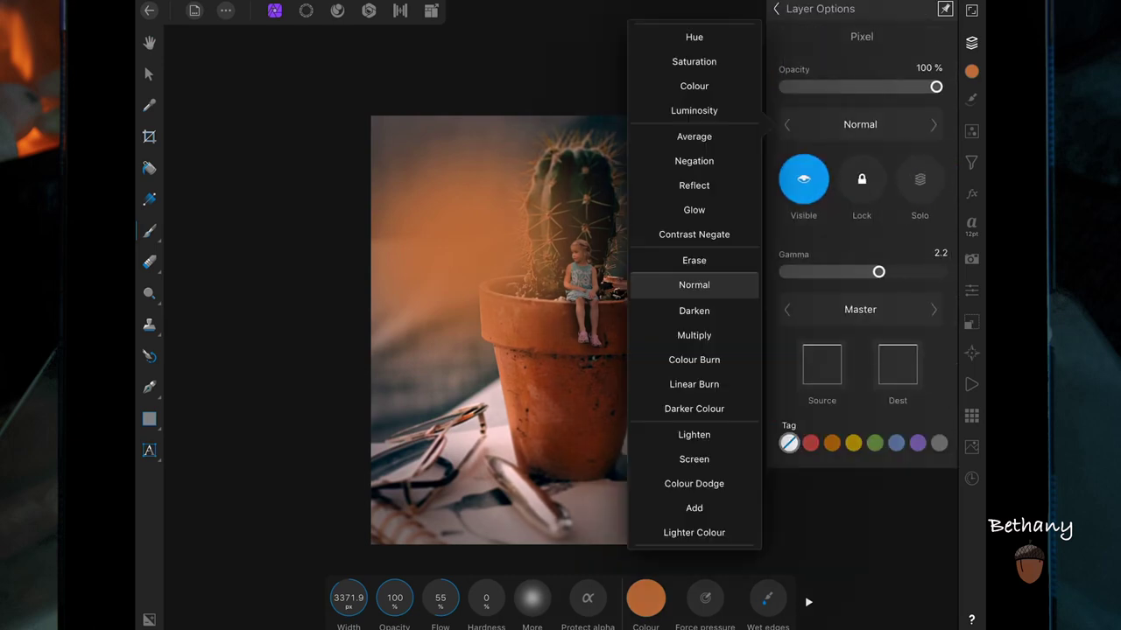
{"action": "scroll", "coordinate": [693, 368], "scroll_direction": "down", "scroll_amount": 3}
{"action": "left_click", "coordinate": [694, 285]}
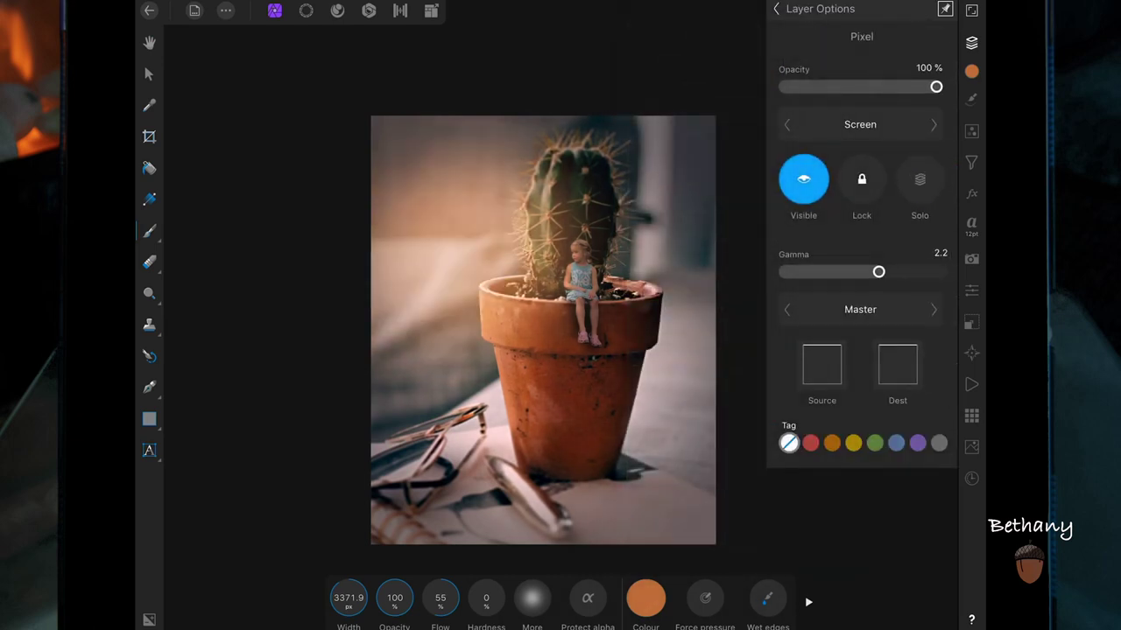
{"action": "left_click_drag", "start_coordinate": [936, 87], "coordinate": [817, 87]}
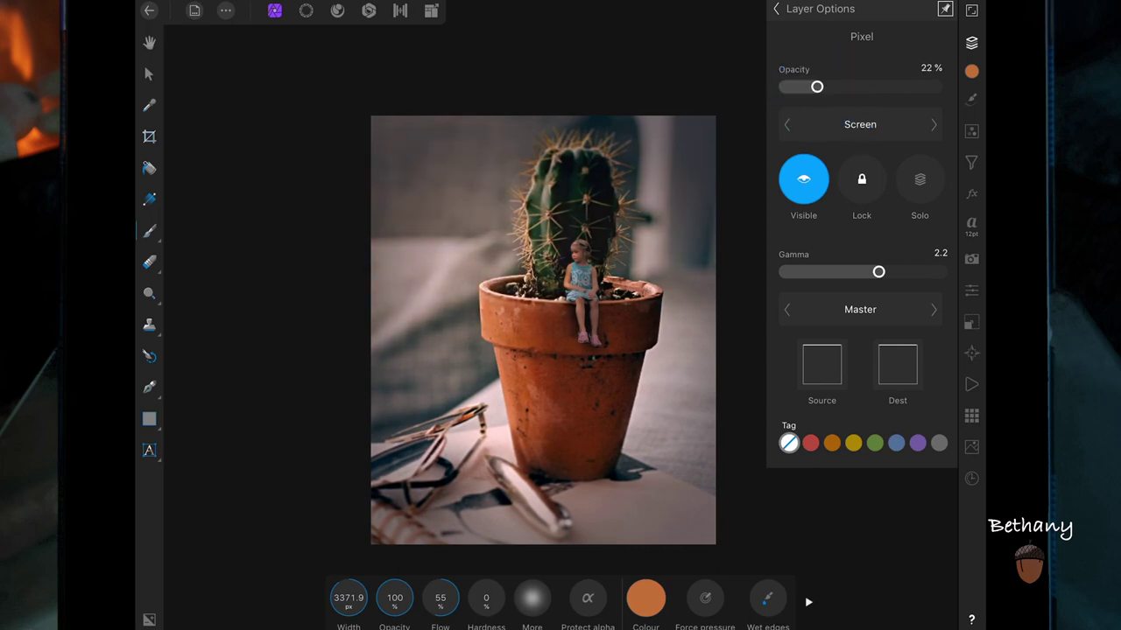
{"action": "left_click", "coordinate": [840, 18]}
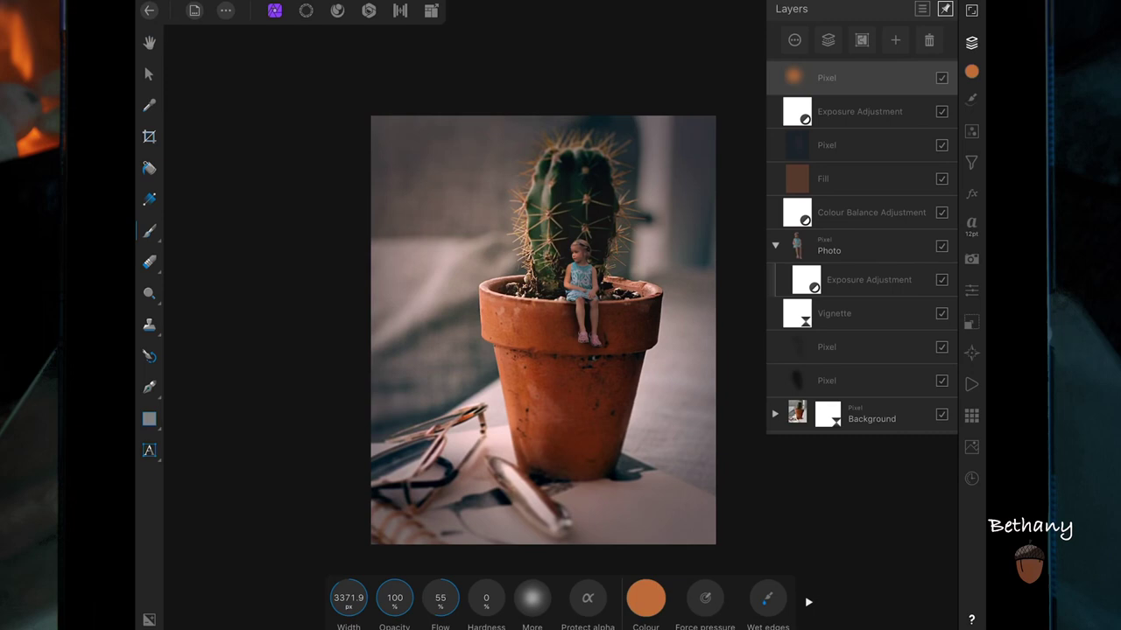
Toggle the Fill layer's visibility off and on twice to compare the tint.
{"action": "left_click", "coordinate": [941, 178]}
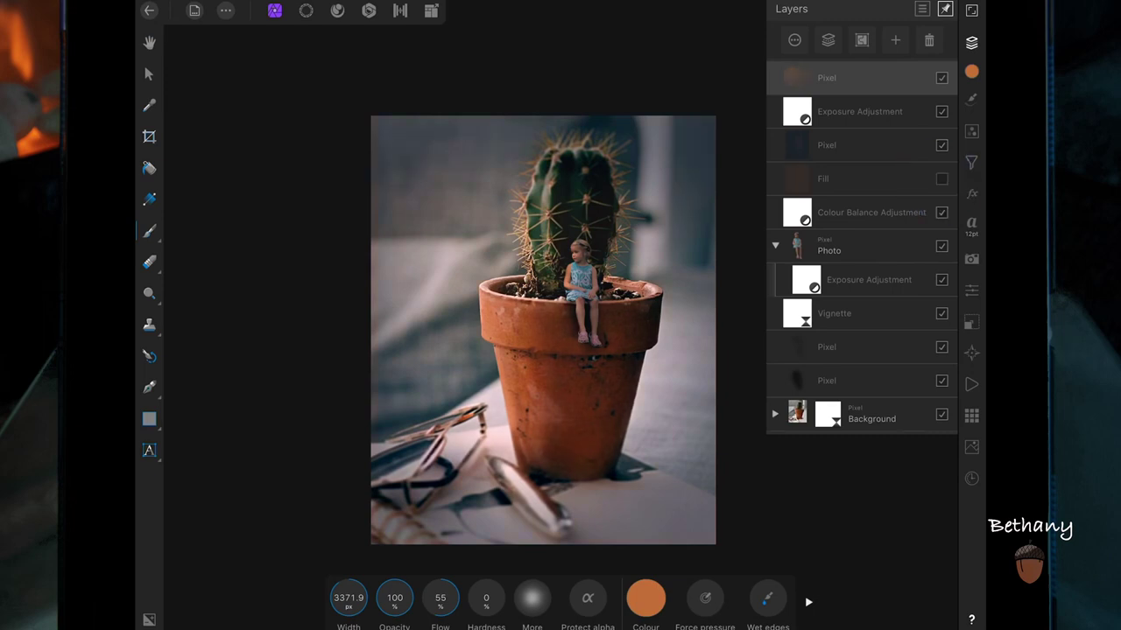
{"action": "left_click", "coordinate": [941, 179]}
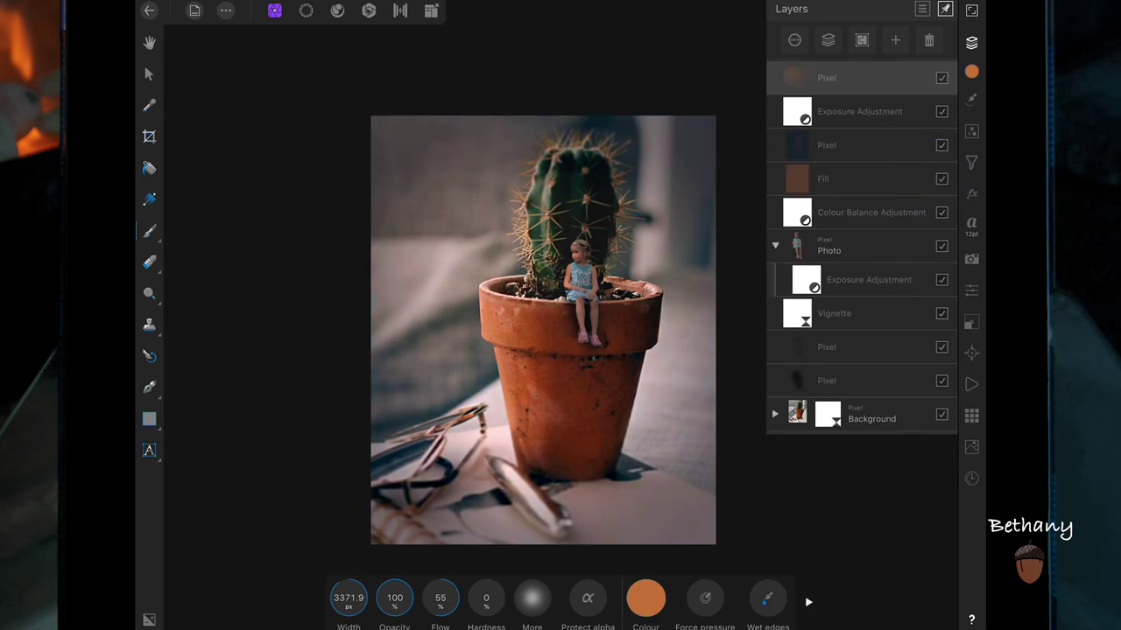
{"action": "left_click", "coordinate": [941, 179]}
{"action": "left_click", "coordinate": [941, 179]}
Lower the Fill layer's opacity to 16% and view the full image.
{"action": "left_click", "coordinate": [823, 178]}
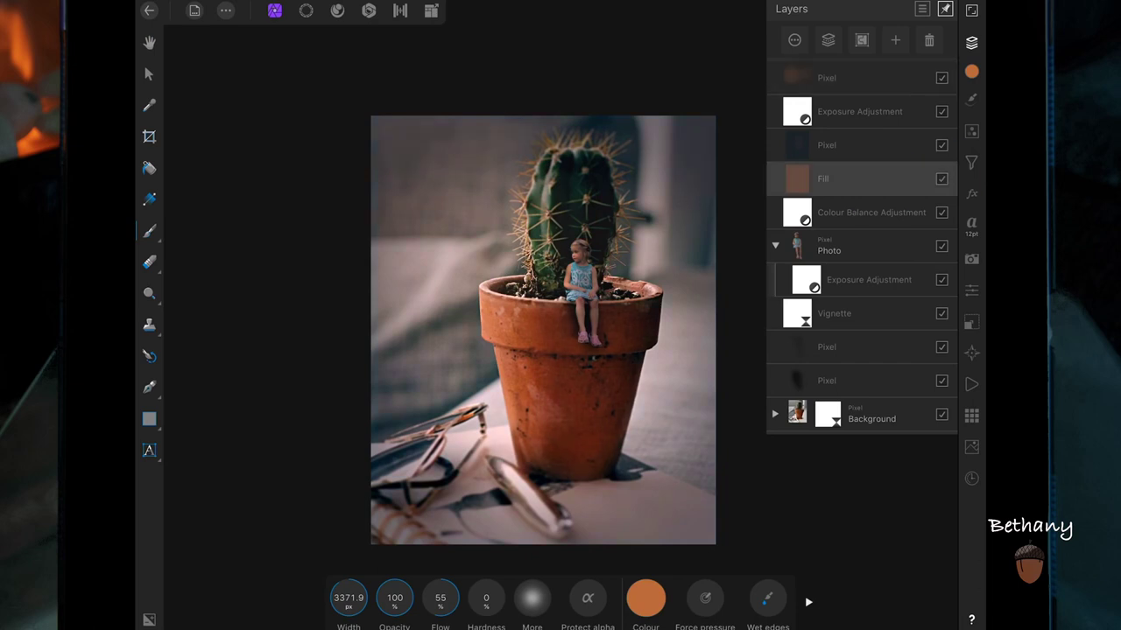
{"action": "left_click", "coordinate": [823, 178]}
{"action": "left_click_drag", "start_coordinate": [825, 86], "coordinate": [804, 87]}
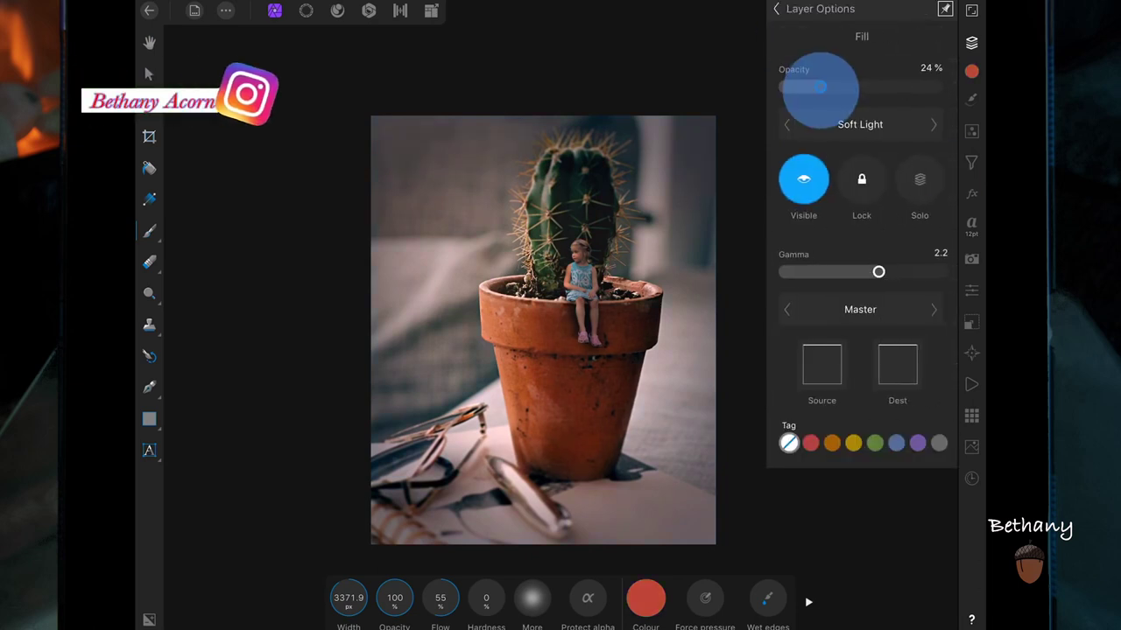
{"action": "left_click", "coordinate": [819, 10]}
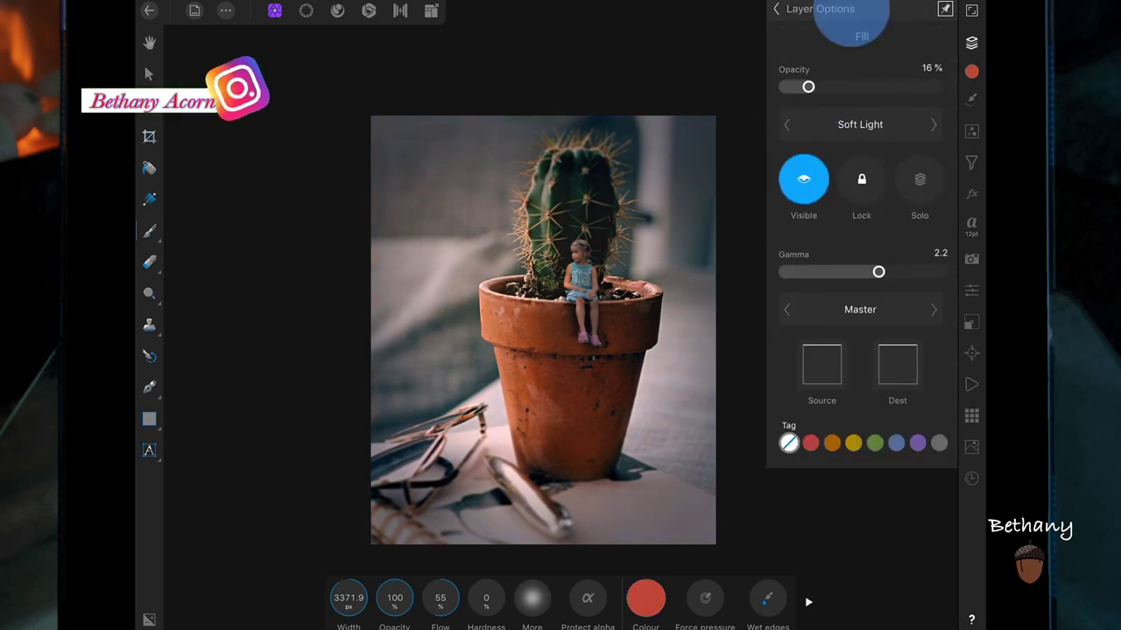
{"action": "left_click", "coordinate": [971, 42]}
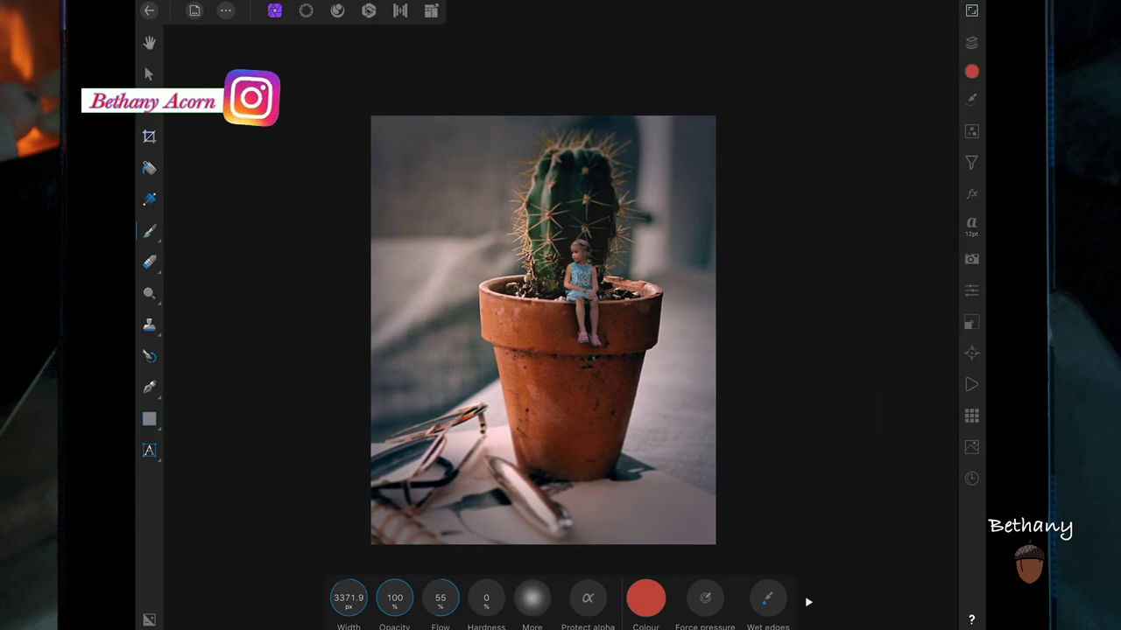